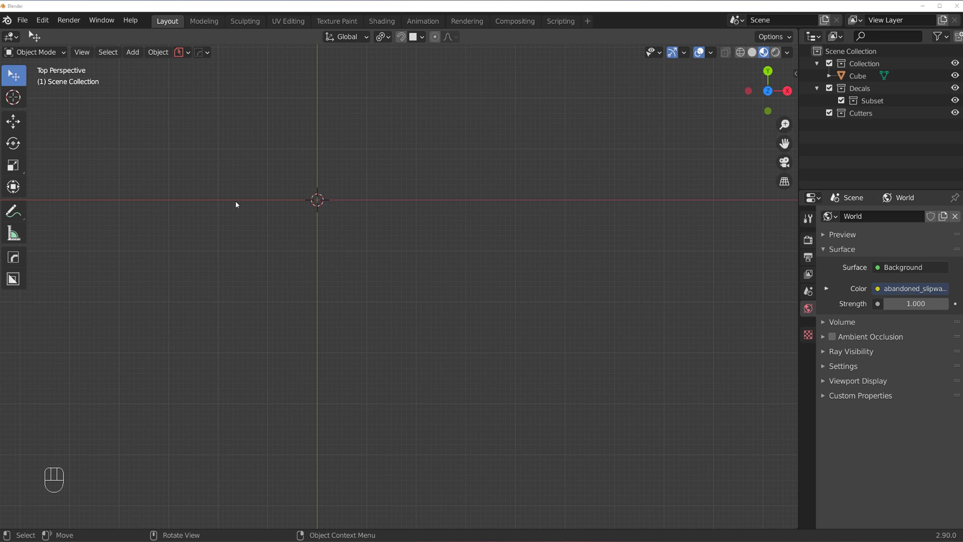
Add a plane mesh at the scene origin.
scroll(236, 201, "down", 9)
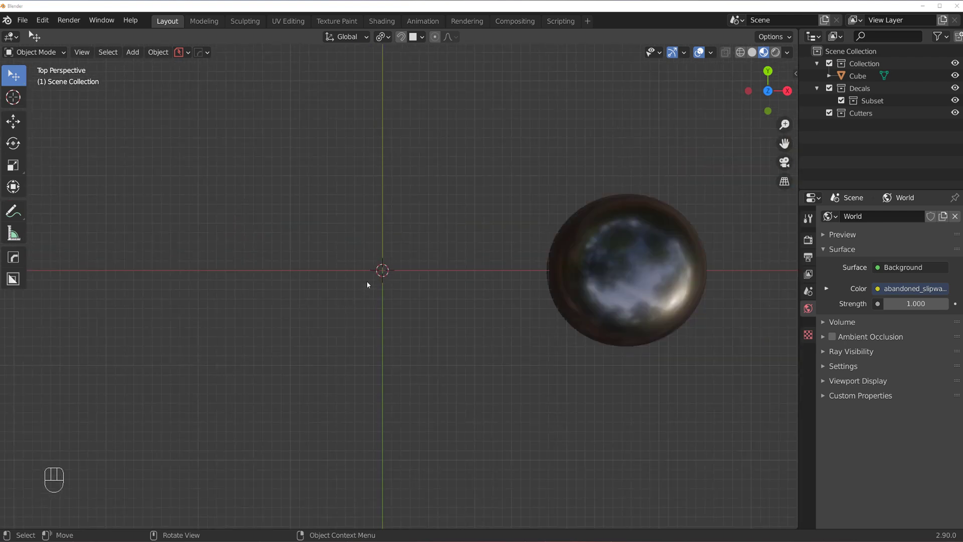
key("shift+a")
mouse_move(394, 268)
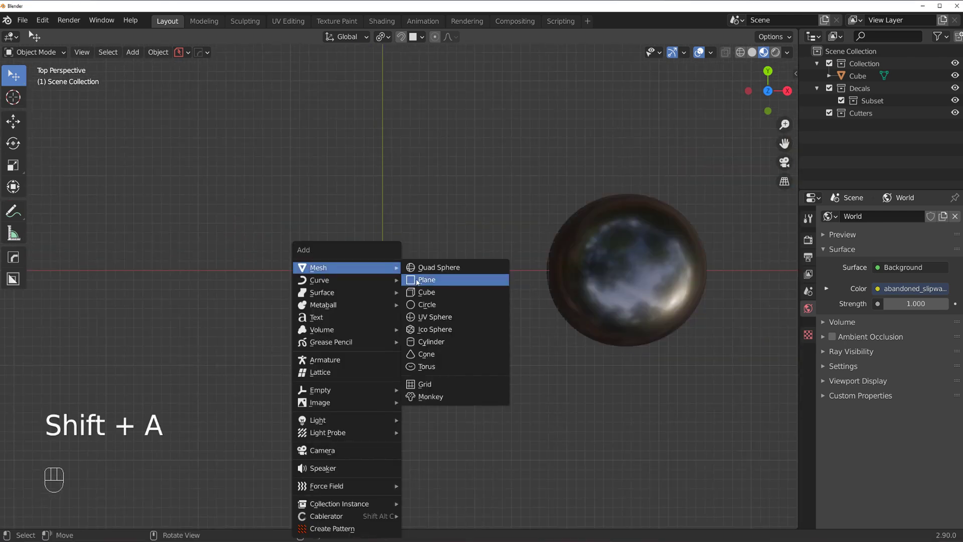
left_click(416, 280)
scroll(381, 176, "up", 6)
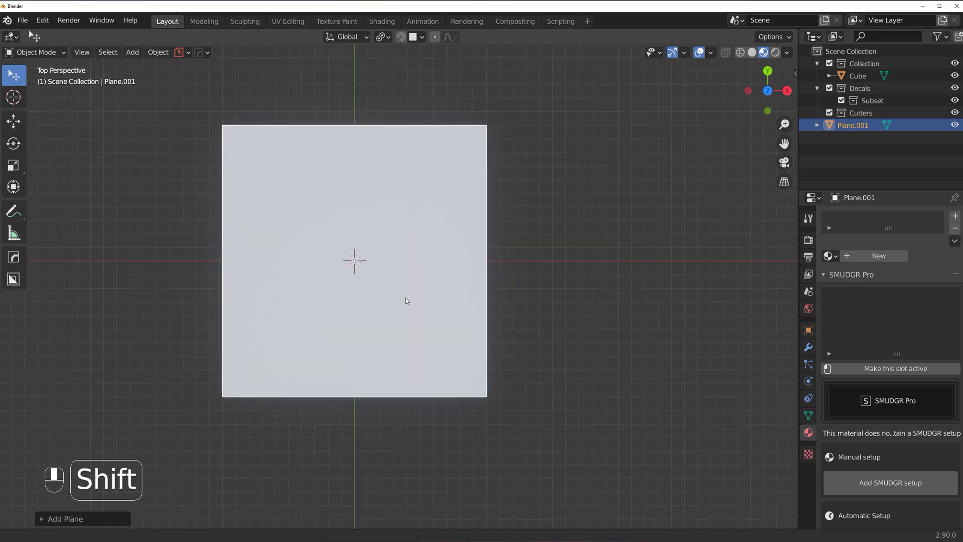
middle_click_drag(407, 300, 409, 301, "shift")
Inset the plane's face about 0.08 m and extrude the inner face down about 0.3 m to form a recess.
key("Tab")
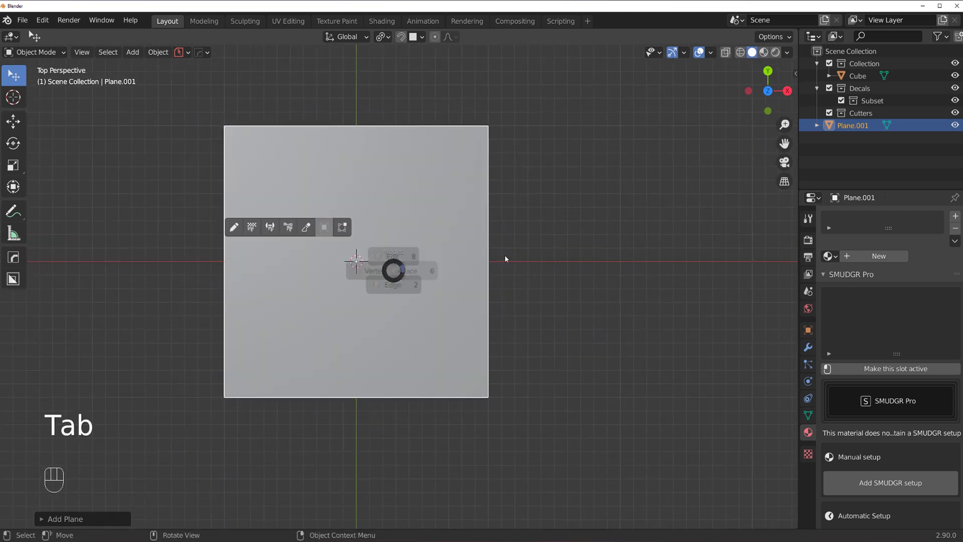
middle_click_drag(409, 236, 458, 227)
key("i")
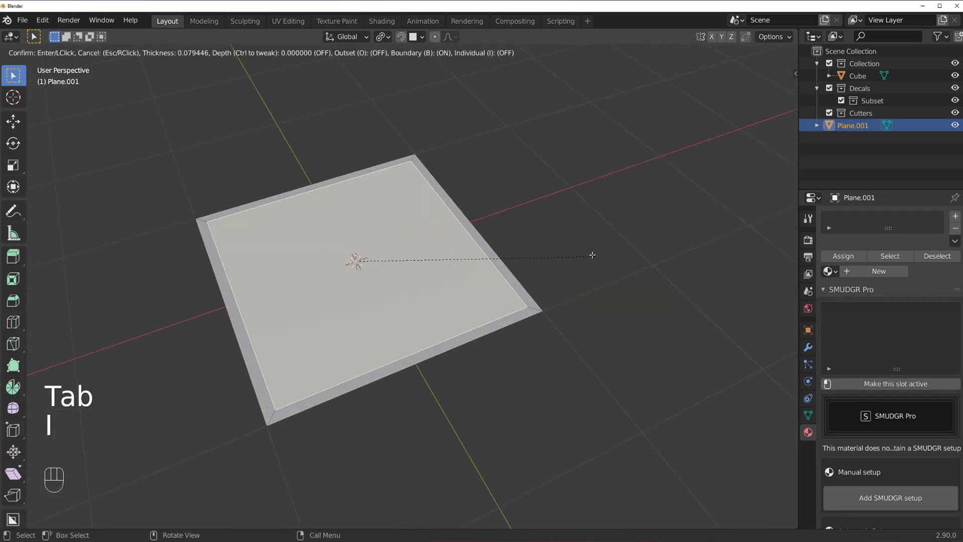
left_click(591, 253)
key("e")
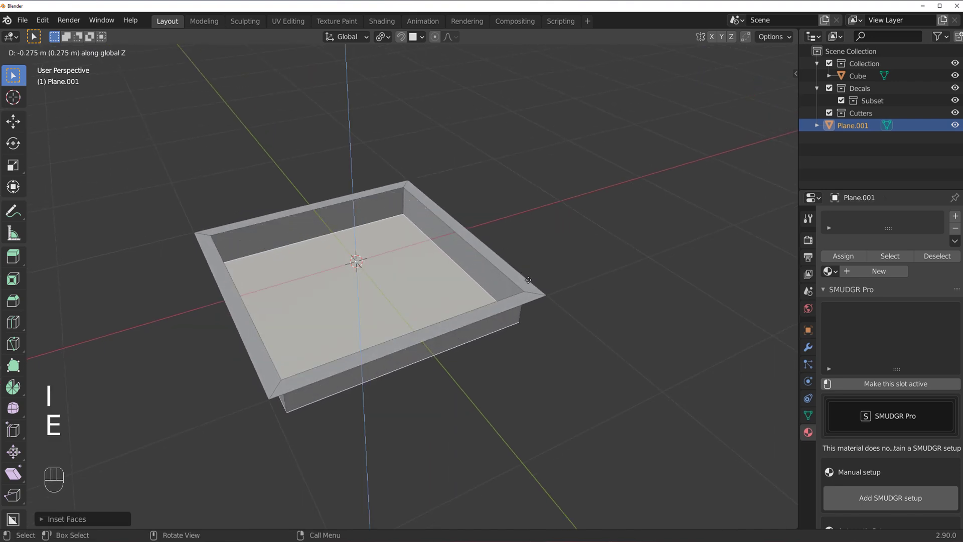
left_click(507, 285)
middle_click_drag(419, 187, 396, 243)
key("Tab")
Add a HardOps mirror modifier to the recessed plane along its local X axis.
scroll(435, 215, "down", 2)
key("alt+x")
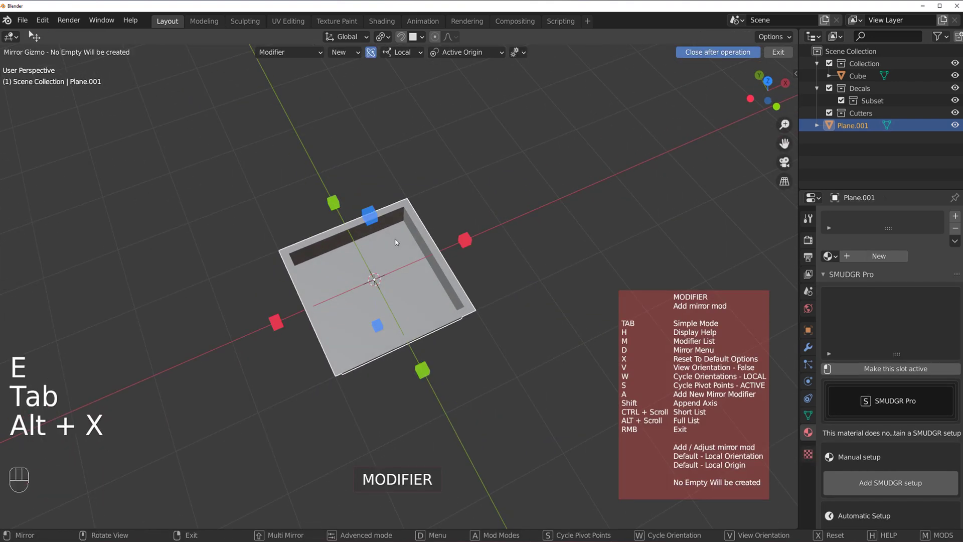
key("d")
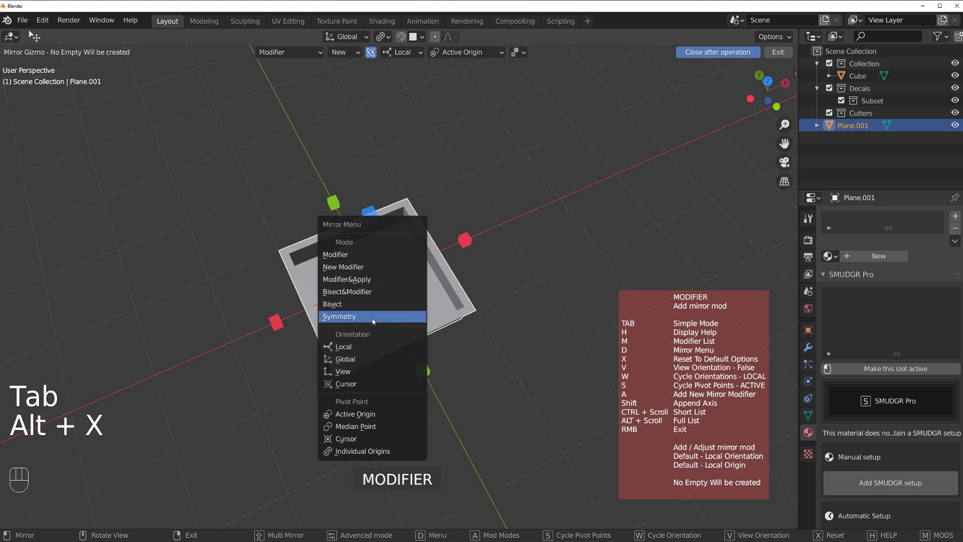
left_click(344, 315)
left_click(288, 328)
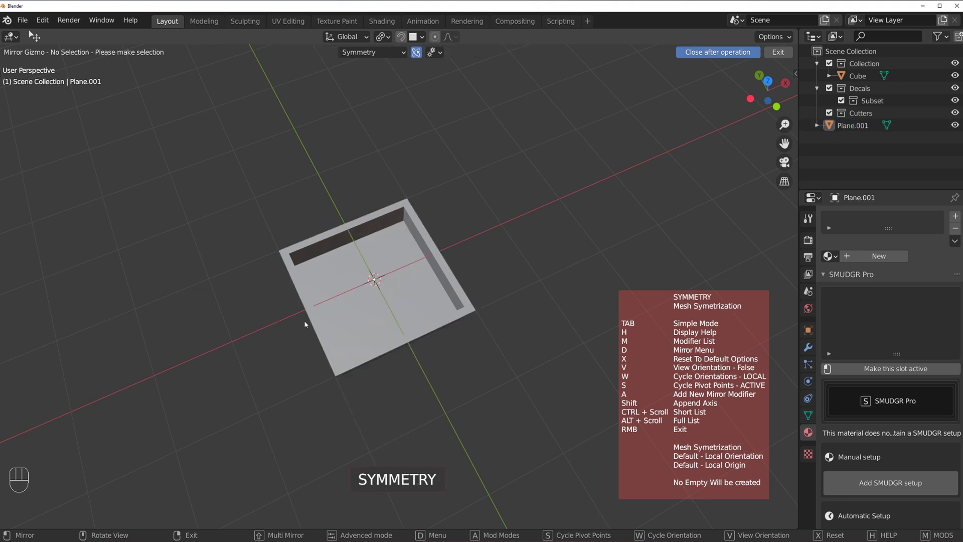
scroll(303, 326, "down", 1, "ctrl")
left_click(355, 295)
left_click(276, 321)
scroll(331, 326, "up", 2)
Select three adjoining rim faces of the recessed plane.
key("Tab")
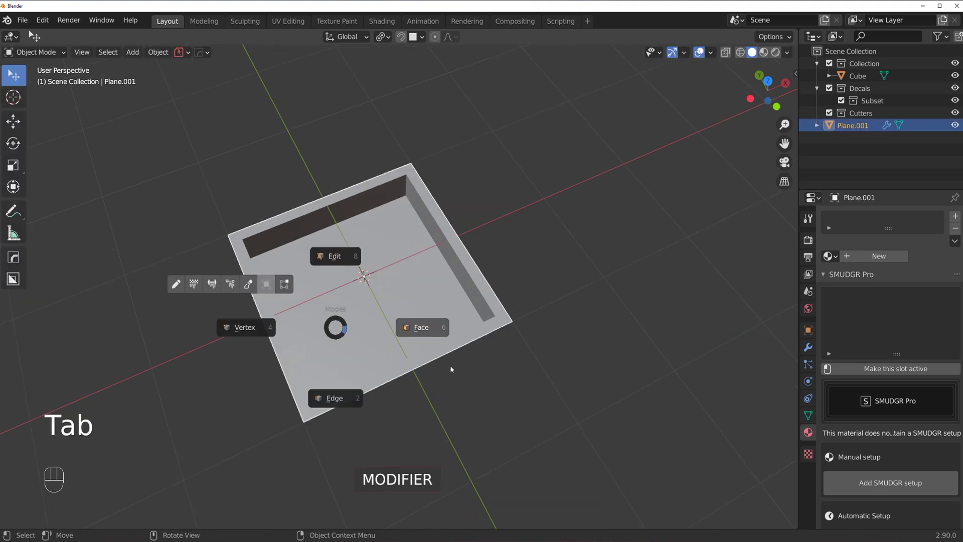
left_click(450, 369)
left_click(246, 262, "shift")
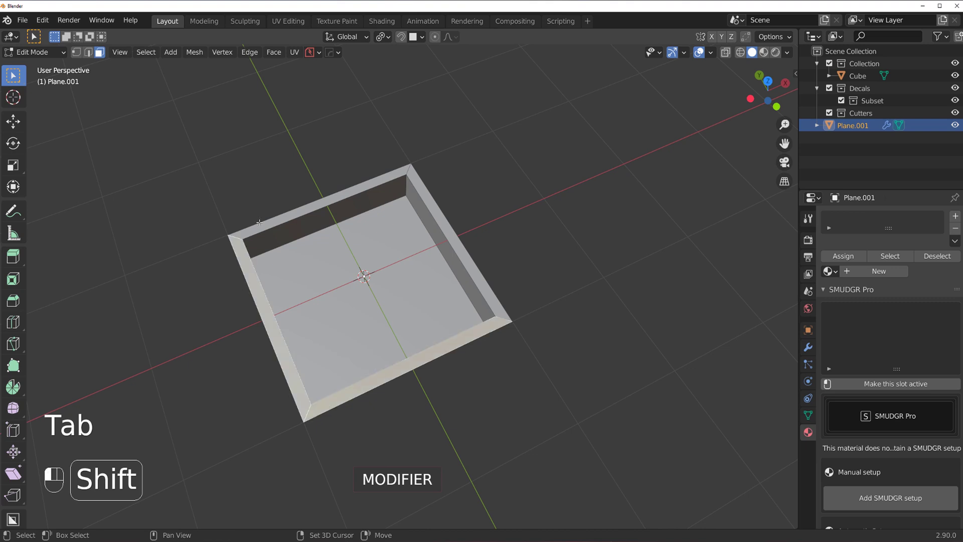
left_click(262, 228, "shift")
scroll(358, 267, "up", 2)
key("Tab")
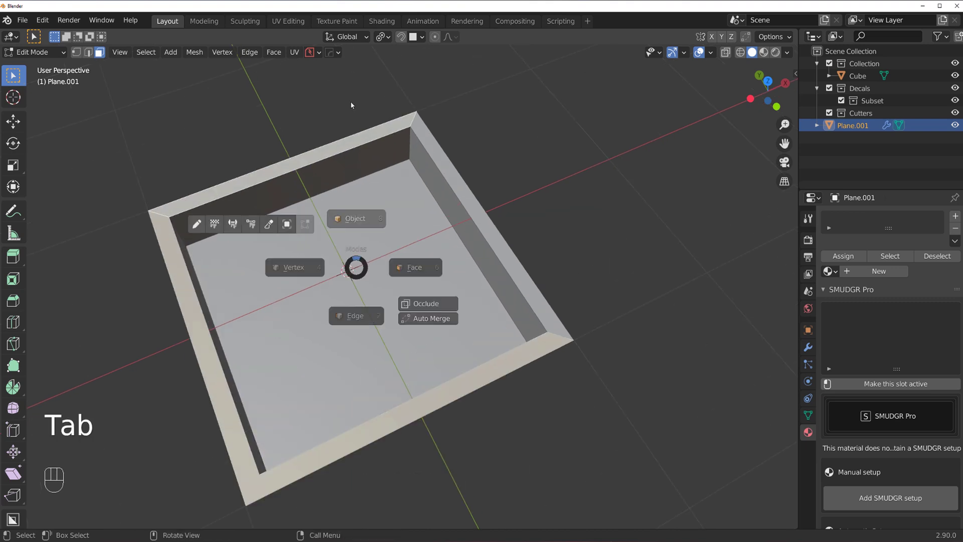
left_click(351, 105)
Adjust the existing mirror modifier along the local X axis and check the mesh in edit mode.
scroll(385, 233, "up", 1)
key("alt+x")
left_click(241, 314)
middle_click_drag(288, 269, 456, 353)
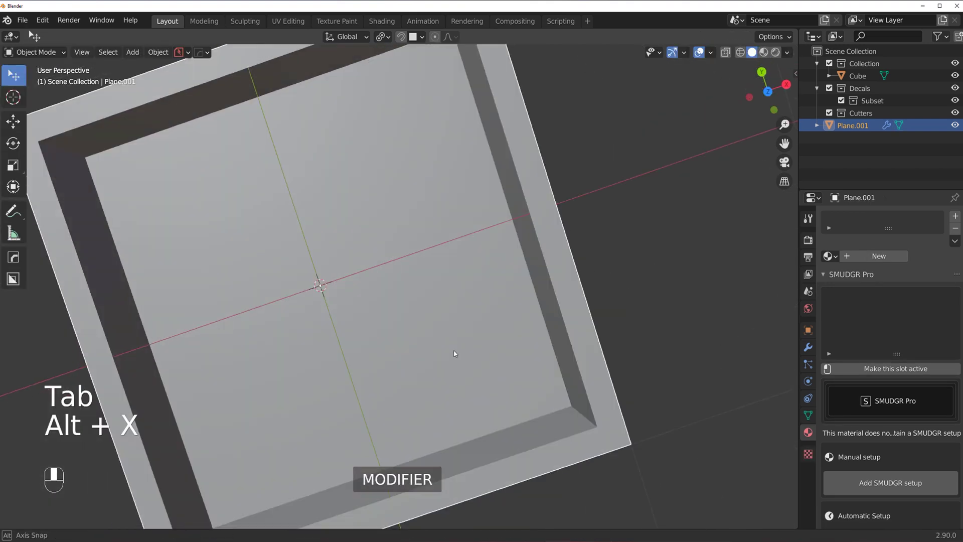
scroll(381, 322, "down", 3)
middle_click_drag(381, 323, 366, 266)
key("Tab")
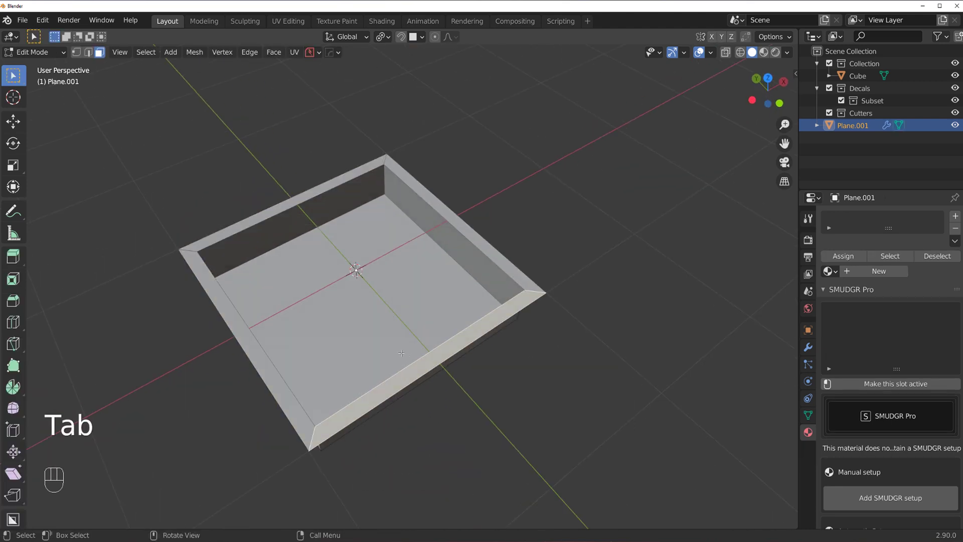
key("Tab")
Symmetrize the recessed plane's mesh along its local X axis using the mirror gizmo's Symmetry mode.
key("alt+x")
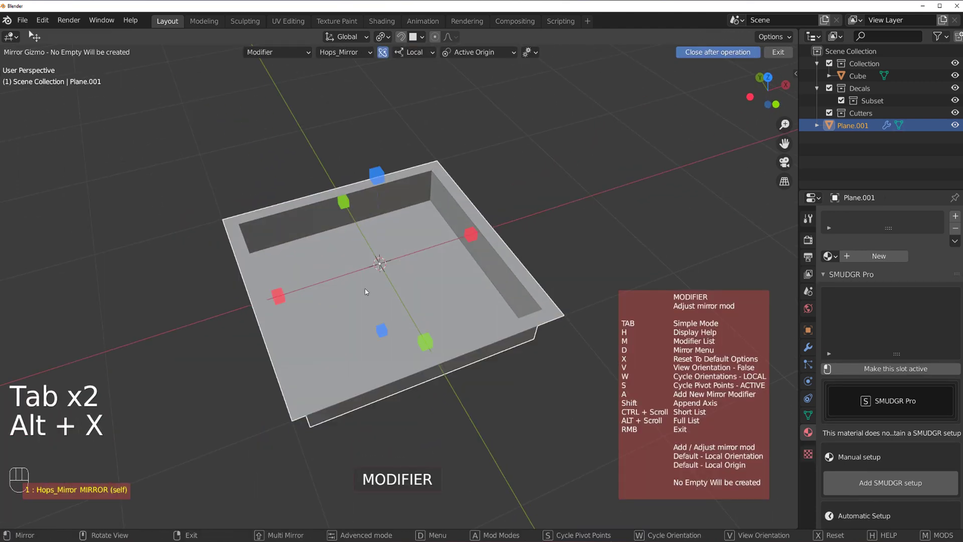
key("d")
left_click(327, 287)
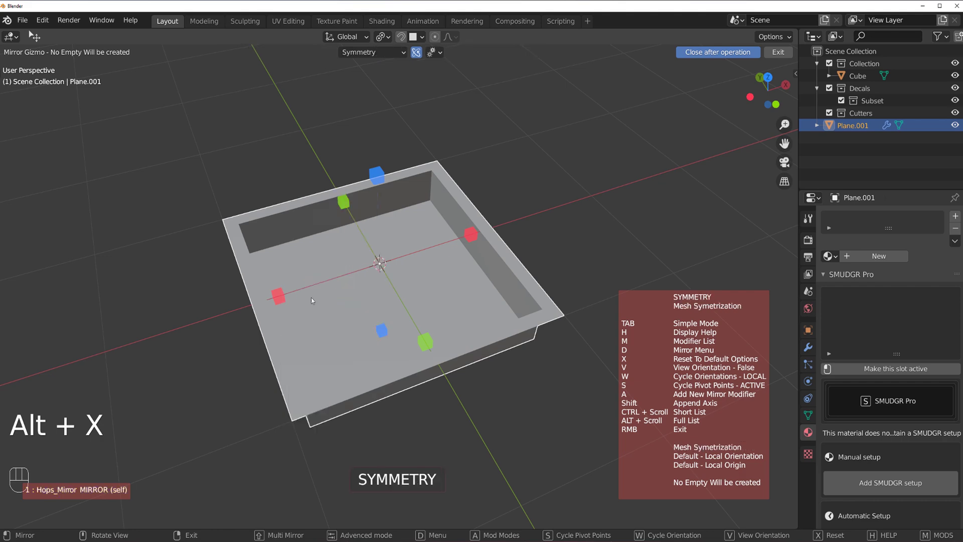
left_click(280, 297)
Merge the rim faces on one half into a single face and symmetrize the mesh along X again.
key("Tab")
left_click(406, 369)
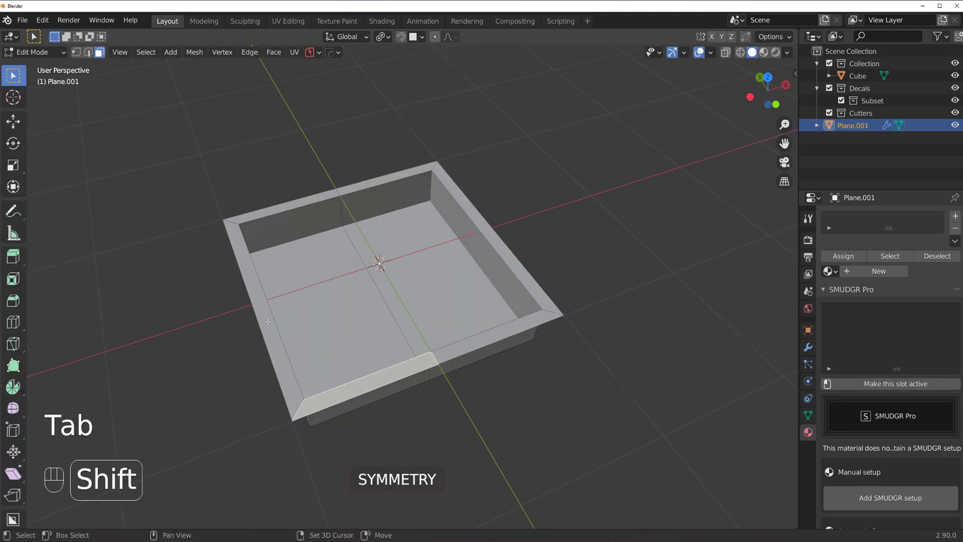
left_click(282, 208, "ctrl")
key("f")
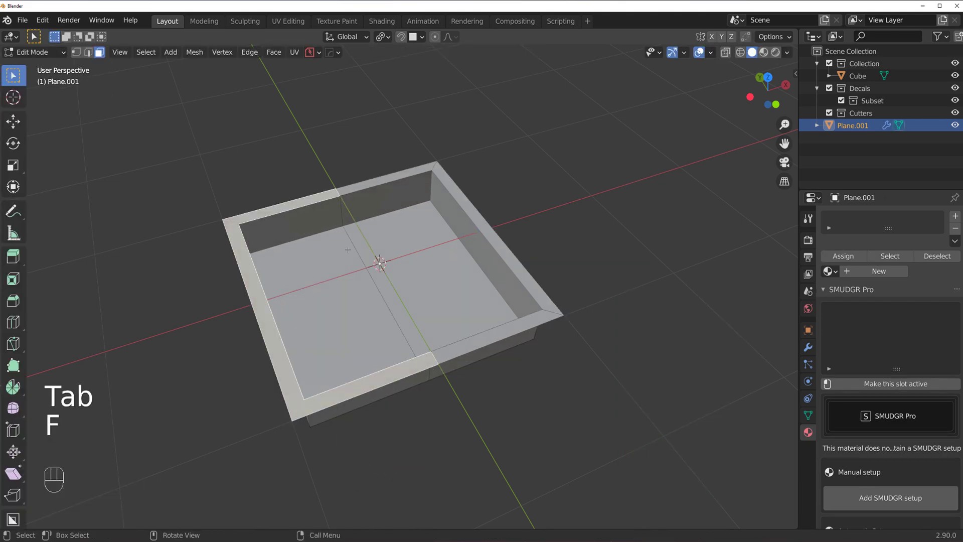
key("Tab")
key("alt+x")
left_click(291, 285)
Round the recess's four vertical corner edges with a multi-segment bevel about 0.17 m wide, leaving out the mid-wall edges.
key("Tab")
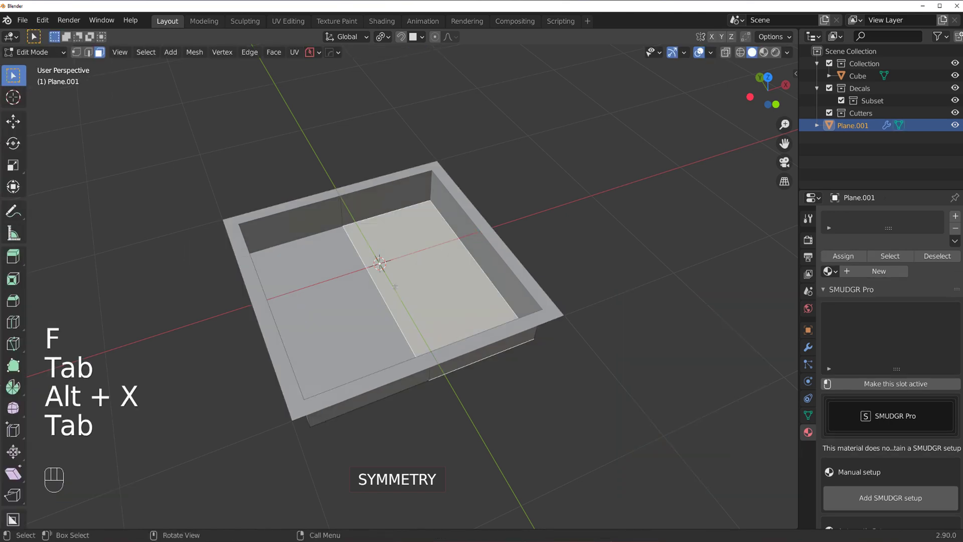
left_click(355, 297, "shift")
key("Tab")
left_click(430, 196)
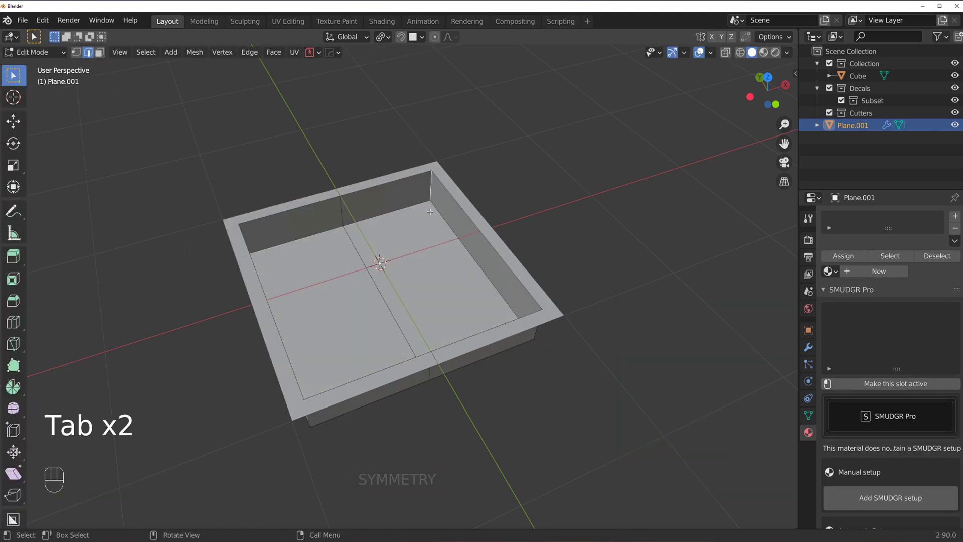
key("shift+g")
left_click(433, 242)
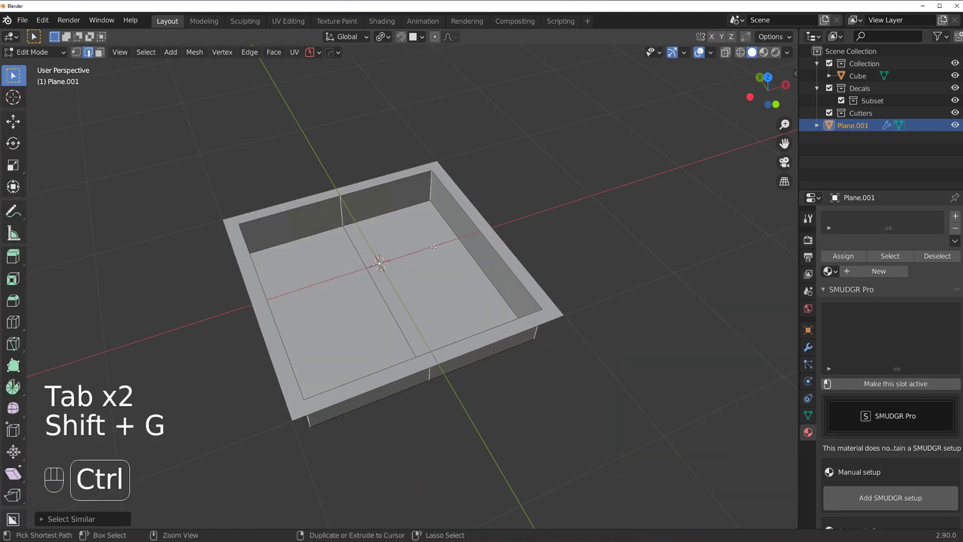
middle_click_drag(407, 331, 425, 285)
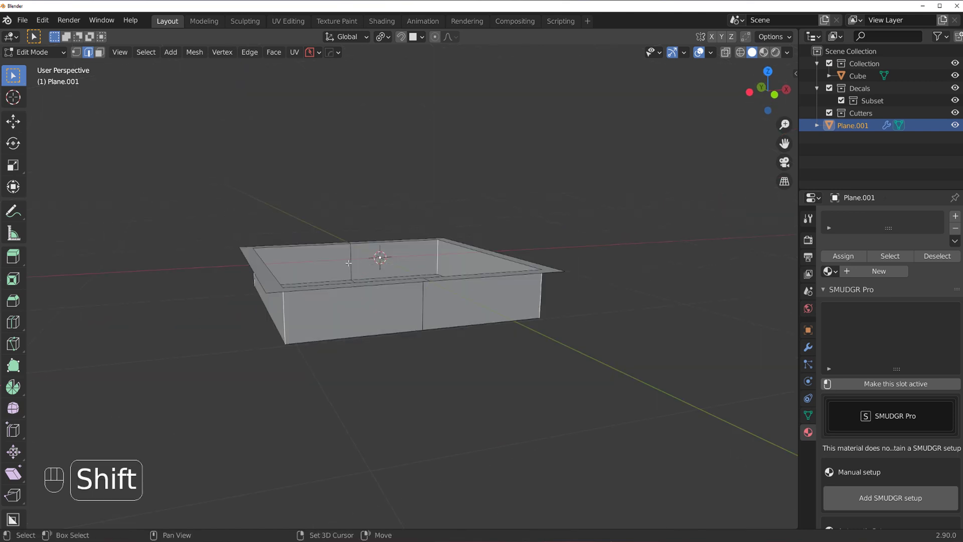
middle_click_drag(349, 263, 383, 260)
key("ctrl+b")
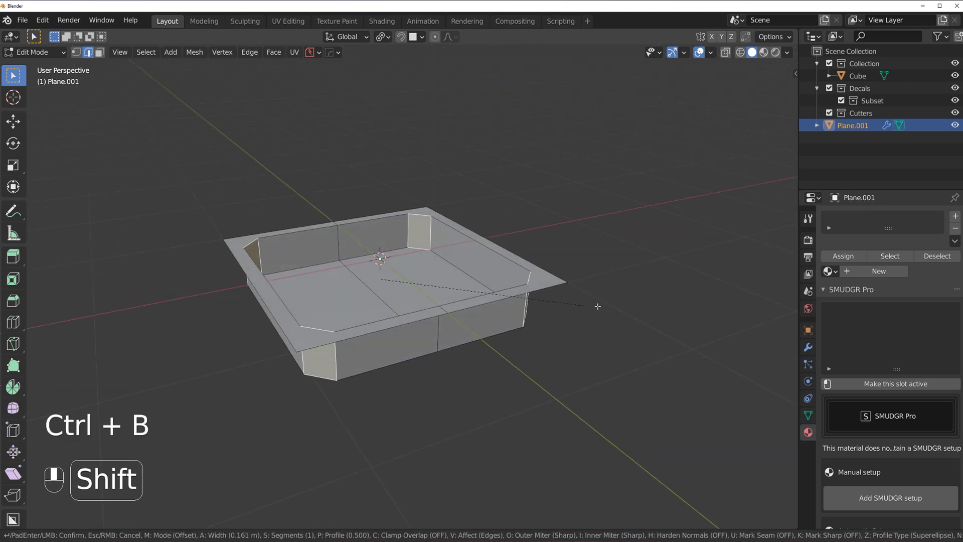
scroll(586, 304, "up", 13)
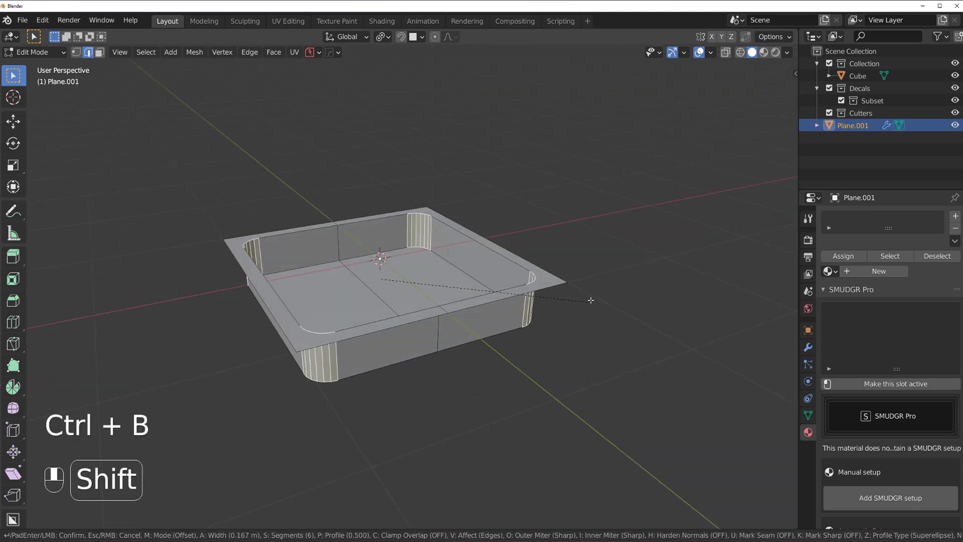
left_click(565, 301)
Merge the two floor faces of the recess into one and scale the floor to about 98%.
middle_click_drag(473, 259, 473, 286, "shift")
key("Tab")
left_click(437, 293)
left_click(357, 313, "shift")
middle_click_drag(389, 281, 404, 310)
key("f")
key("s")
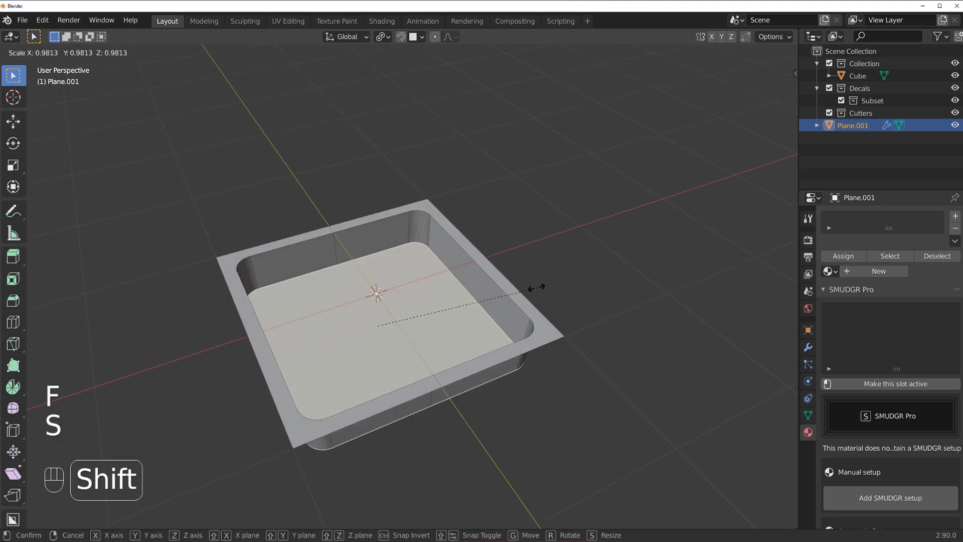
left_click(536, 287)
Extract the selected floor face as a separate plate with a solidify thickness of about 0.27 m.
key("q")
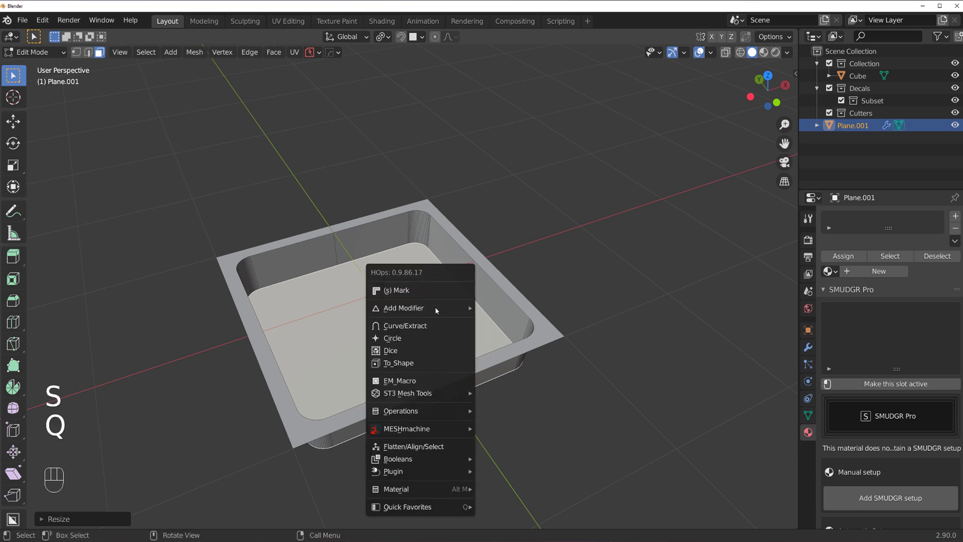
left_click(454, 326)
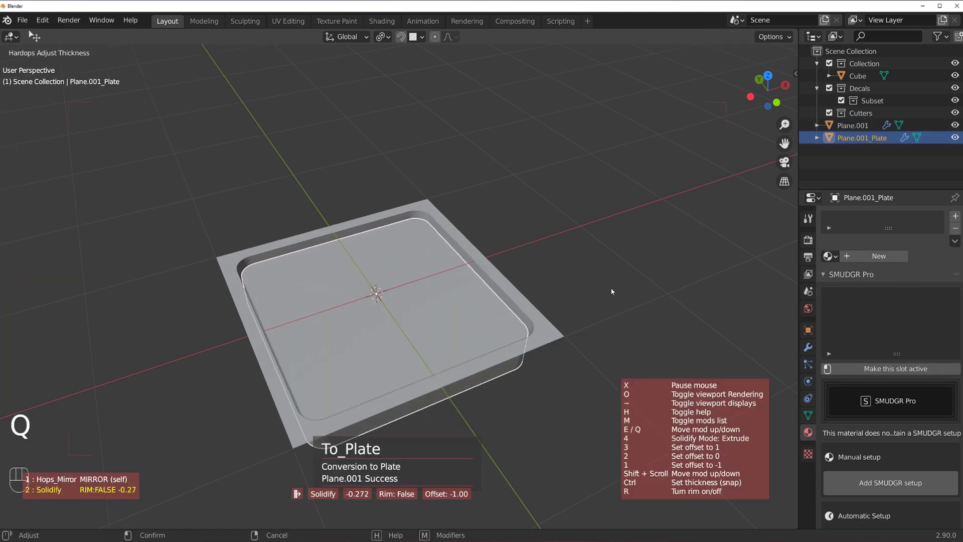
left_click(627, 284)
Smart Apply the plate's modifiers and isolate the plate in local view.
key("q")
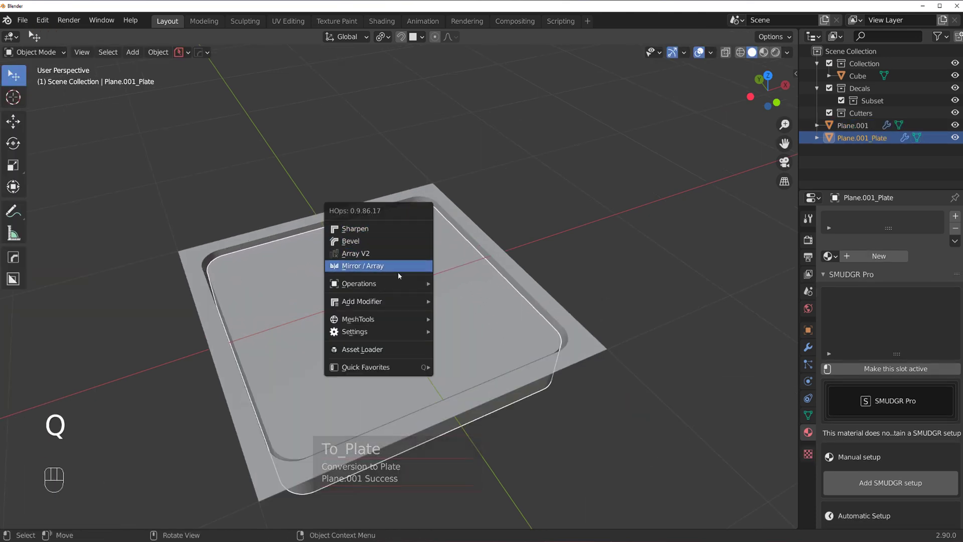
mouse_move(429, 283)
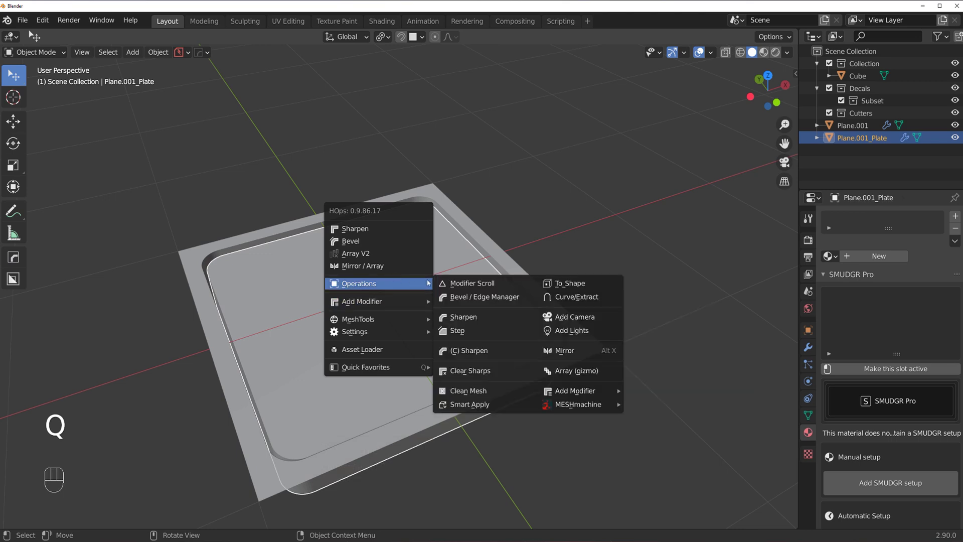
left_click(491, 402)
key("KP_Divide")
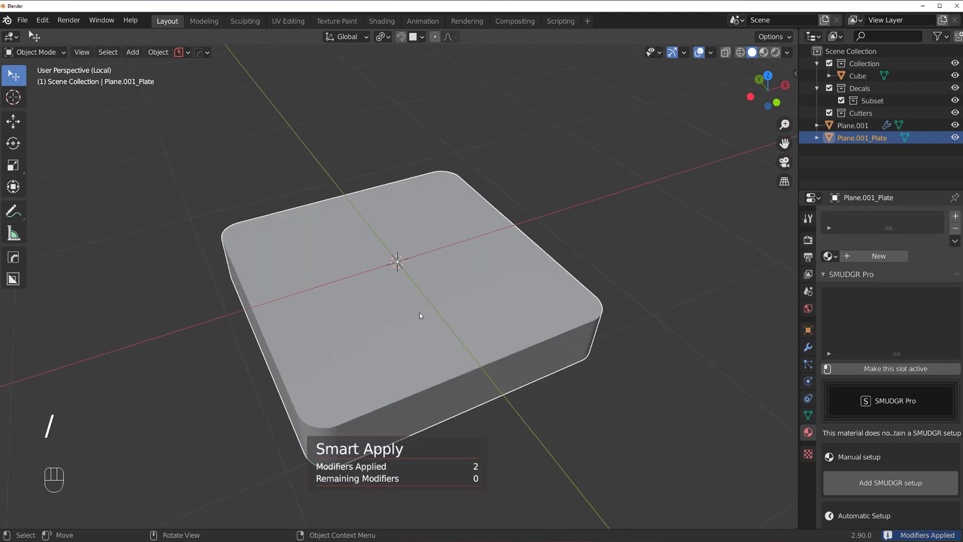
Add a one-segment bevel modifier to the plate, about 0.045 m wide, limited to a 30° angle with profile 0.50.
key("q")
left_click(408, 270)
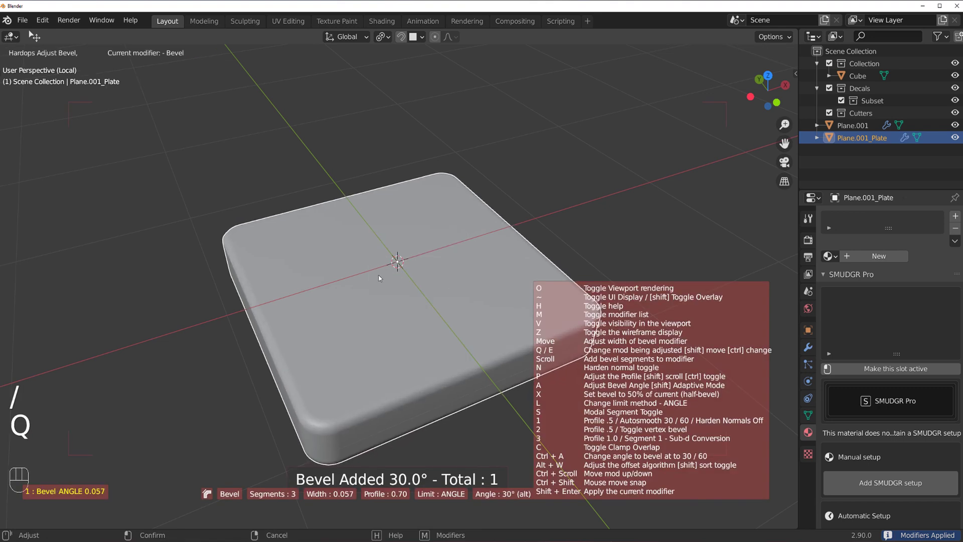
key("1")
key("shift")
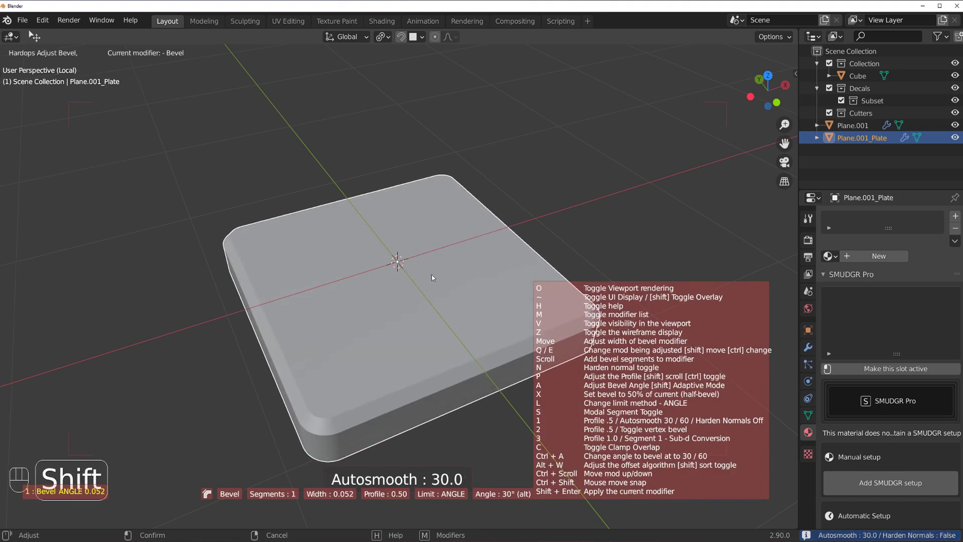
left_click(357, 308)
Add a second 30° bevel modifier to the plate with three segments and a width of about 0.008 m.
key("q")
left_click(357, 305, "ctrl")
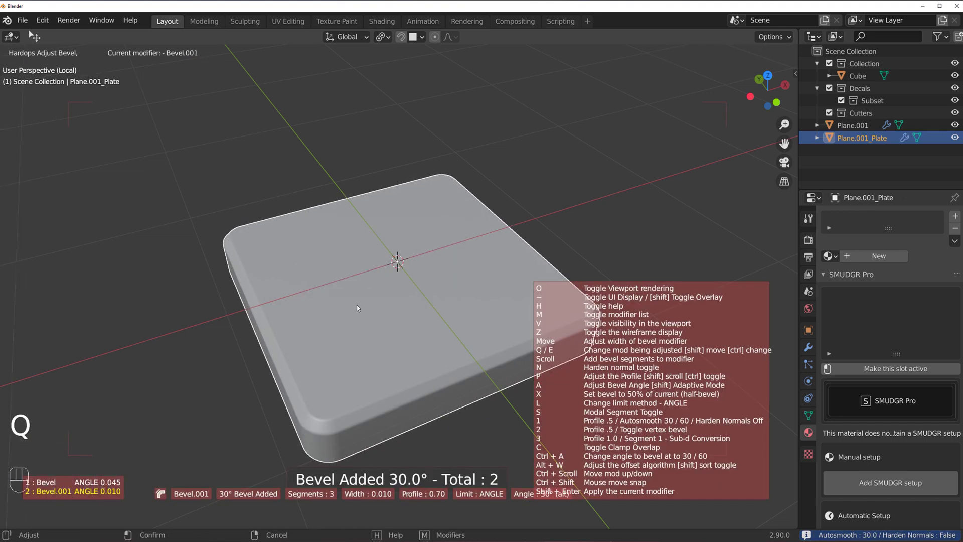
left_click(358, 304)
Add a weighted normal modifier to the plate with HardOps Sharpen and open the HOps Helper on its modifiers.
key("grave")
scroll(374, 192, "down", 2)
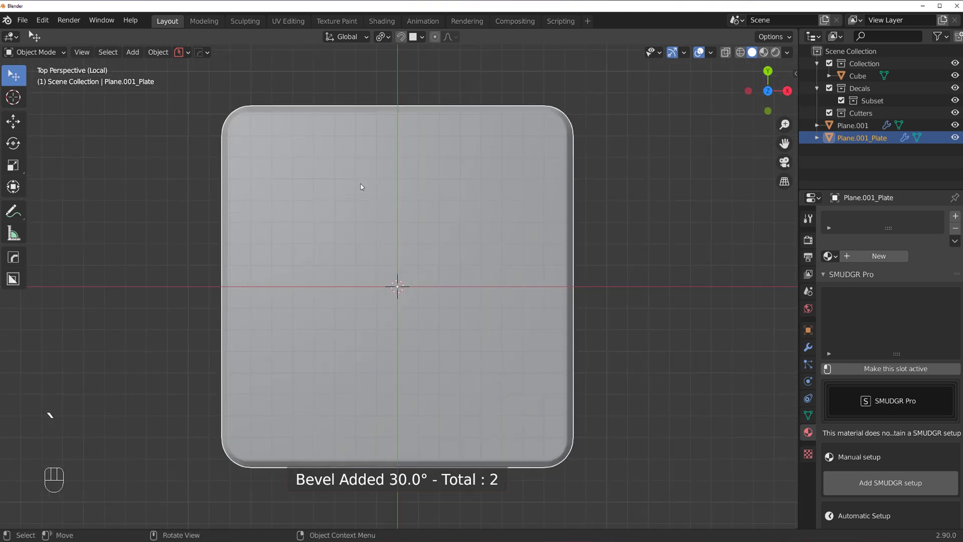
key("q")
left_click(364, 185, "alt")
key("ctrl+grave")
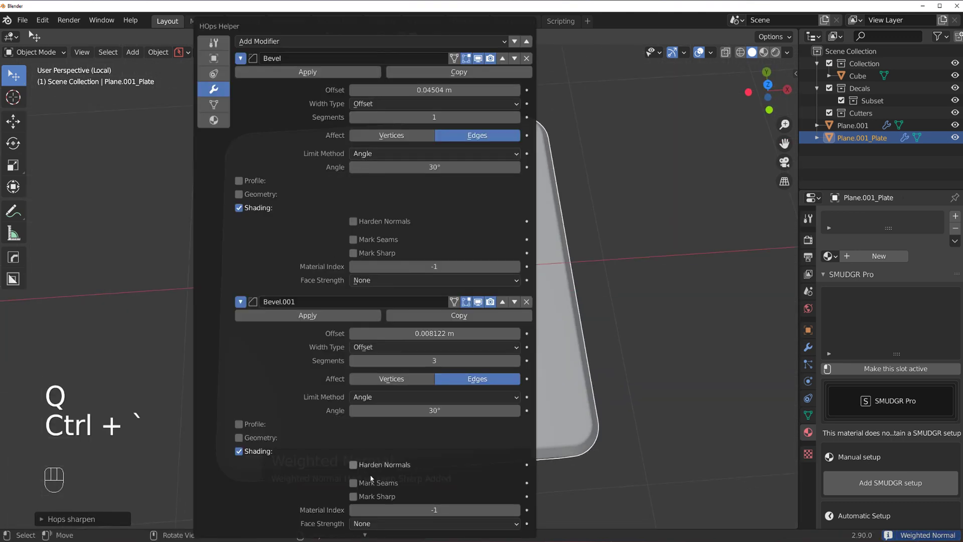
Set the Face Strength of the plate's second bevel to Affected and leave local view.
scroll(371, 478, "down", 6)
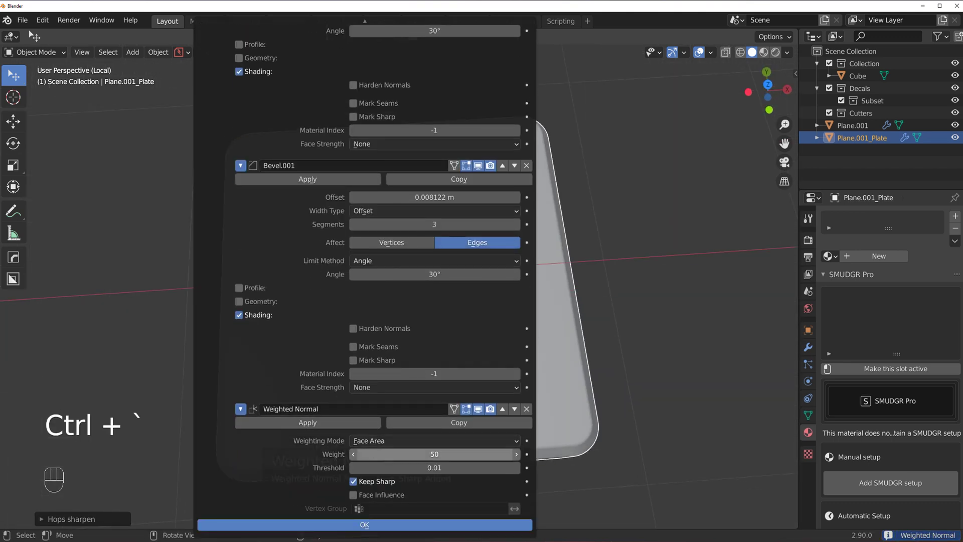
left_click(399, 388)
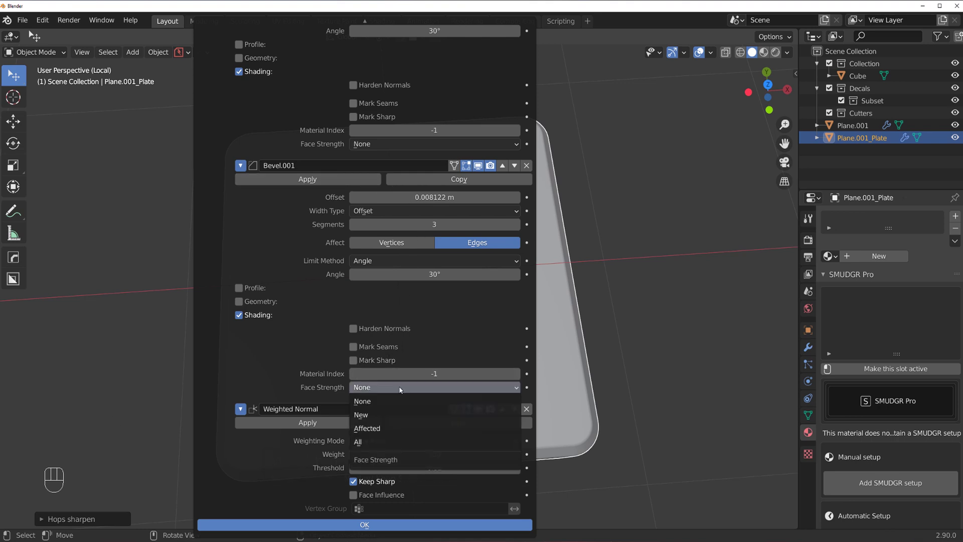
left_click(400, 428)
left_click(606, 305)
scroll(456, 306, "down", 3)
key("slash")
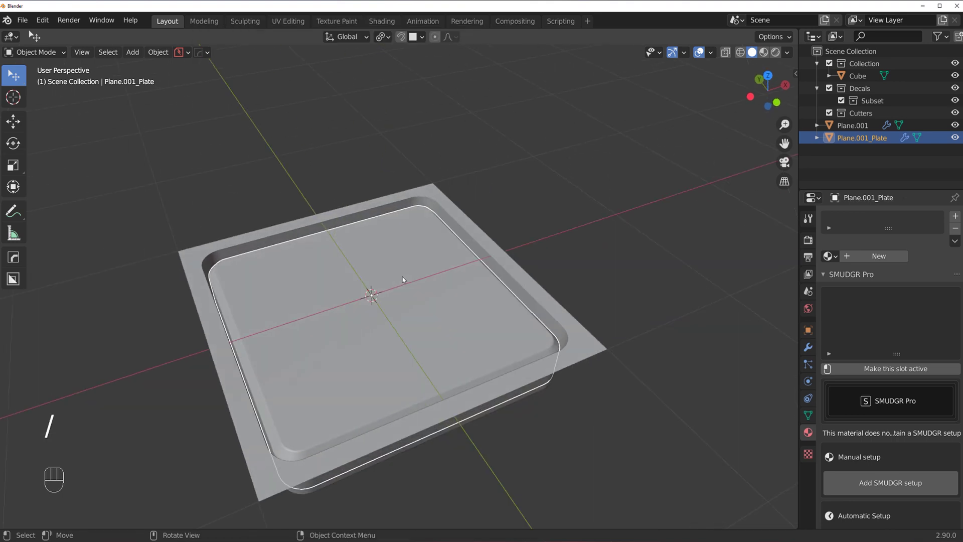
Sharpen the plate with HardOps Sharpen, keeping its bevel and weighted normal modifiers live.
key("q")
left_click(379, 281)
scroll(377, 279, "up", 10)
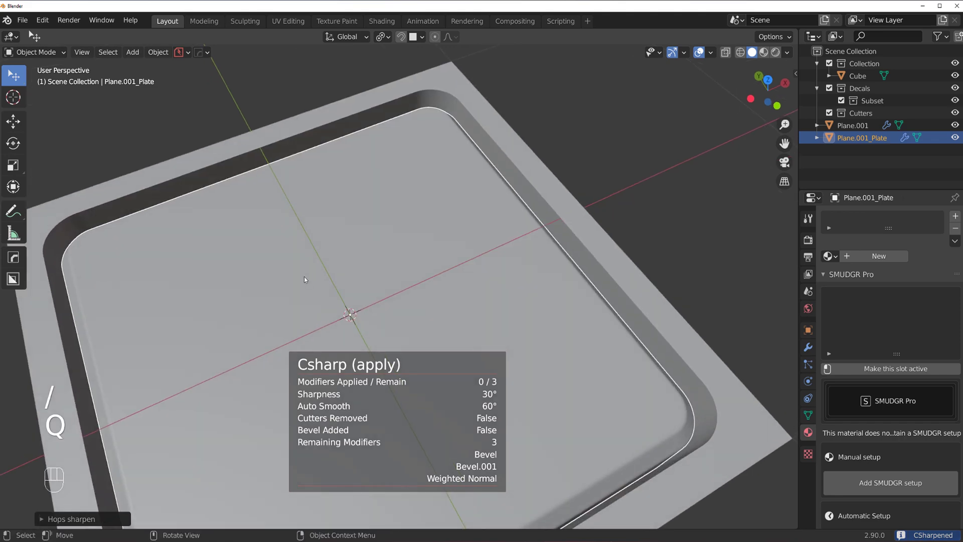
From the top view, cut a live BoxCutter circular hole near one plate corner, about 0.35 m across and 0.22 m deep.
key("grave")
key("grave")
scroll(327, 220, "down", 1)
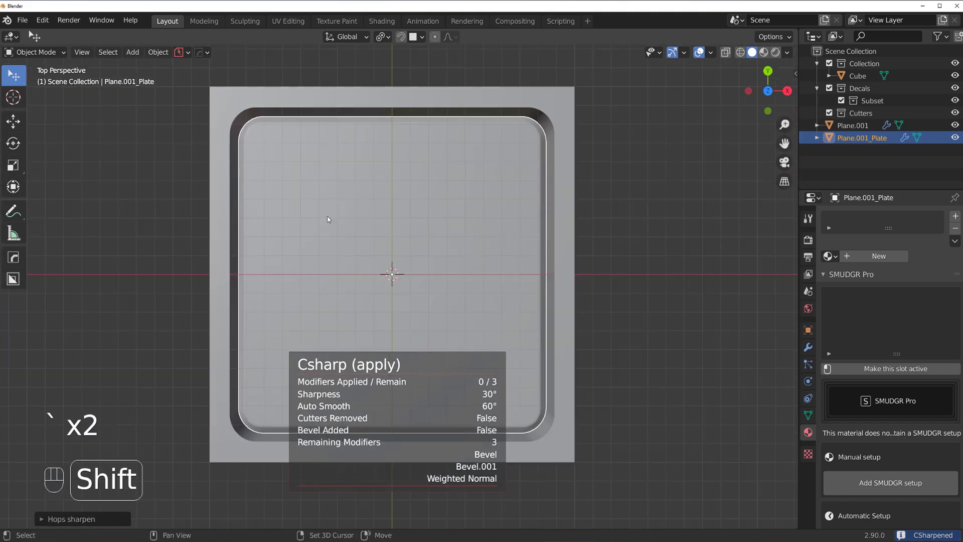
middle_click_drag(326, 219, 359, 234, "shift")
key("alt+w")
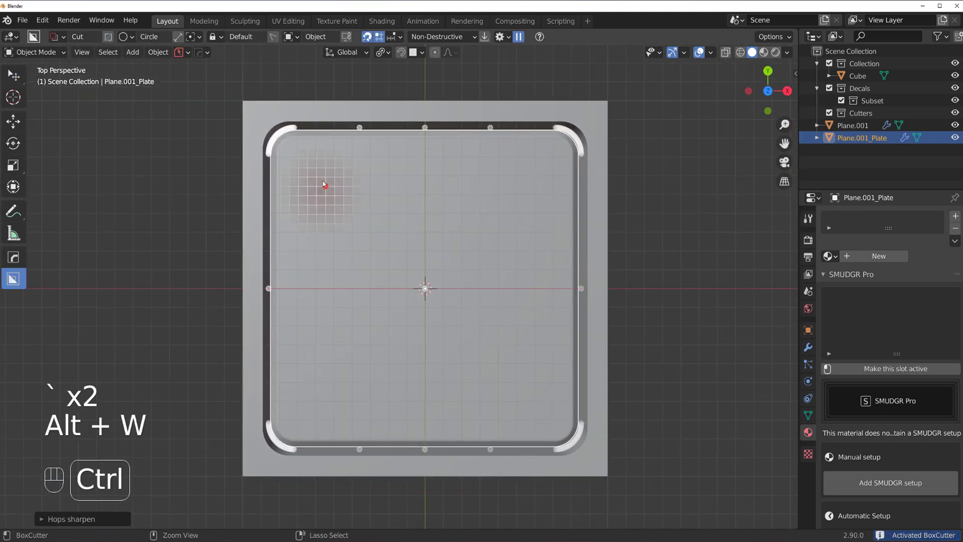
left_click_drag(345, 195, 358, 201)
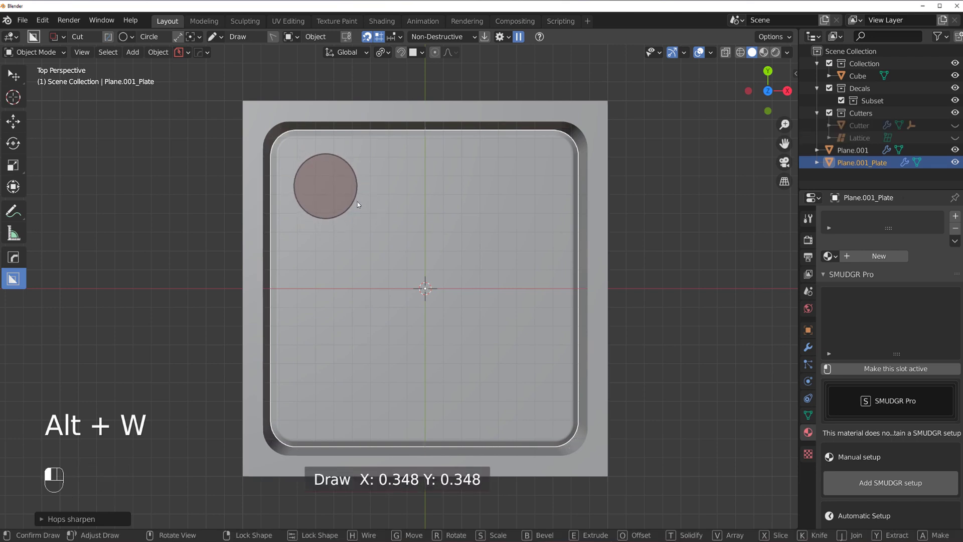
middle_click_drag(357, 202, 395, 296)
left_click(349, 247, "shift")
scroll(395, 296, "up", 3)
middle_click_drag(353, 250, 376, 255)
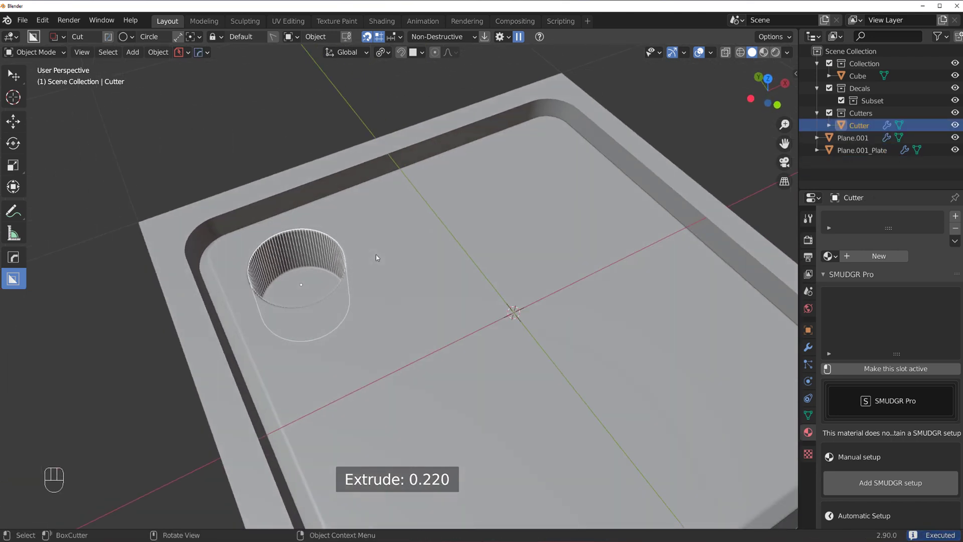
Add a one-segment vertex-group bevel to the circular cutter from its selected faces using HardOps.
key("Tab")
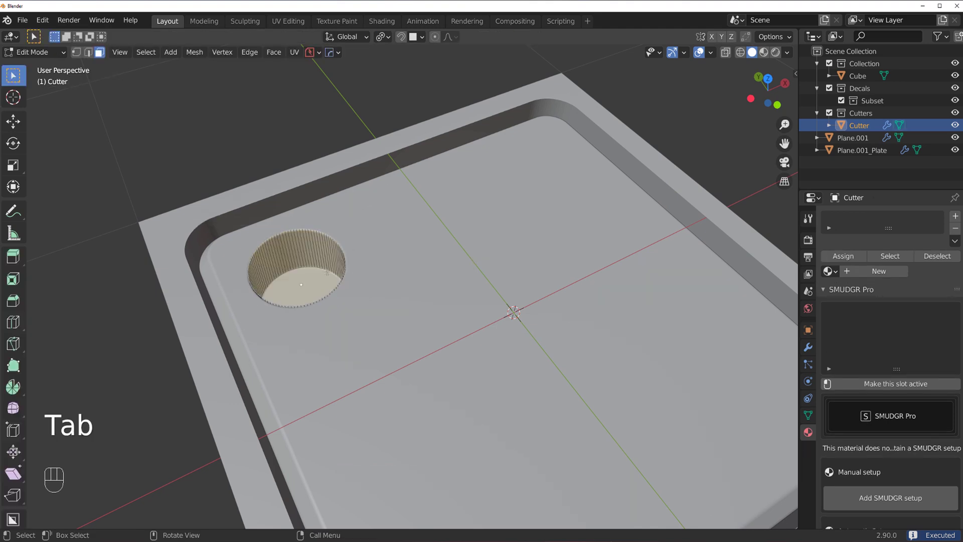
key("q")
left_click(399, 264, "ctrl")
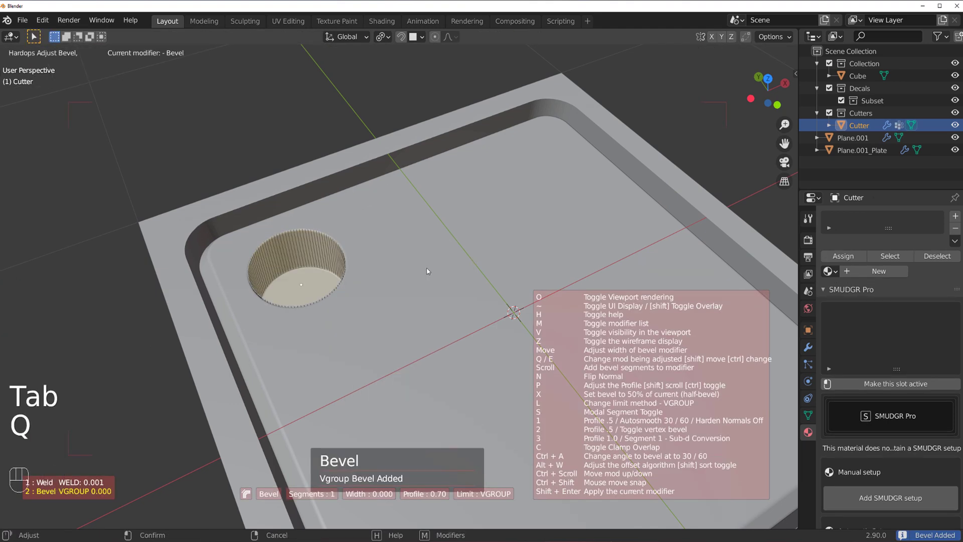
left_click(389, 270)
key("Tab")
Mirror the circular cutter across the plate on X and Y with mirror modifiers, making a hole near each corner.
scroll(376, 251, "down", 3)
left_click(442, 294, "shift")
key("alt+x")
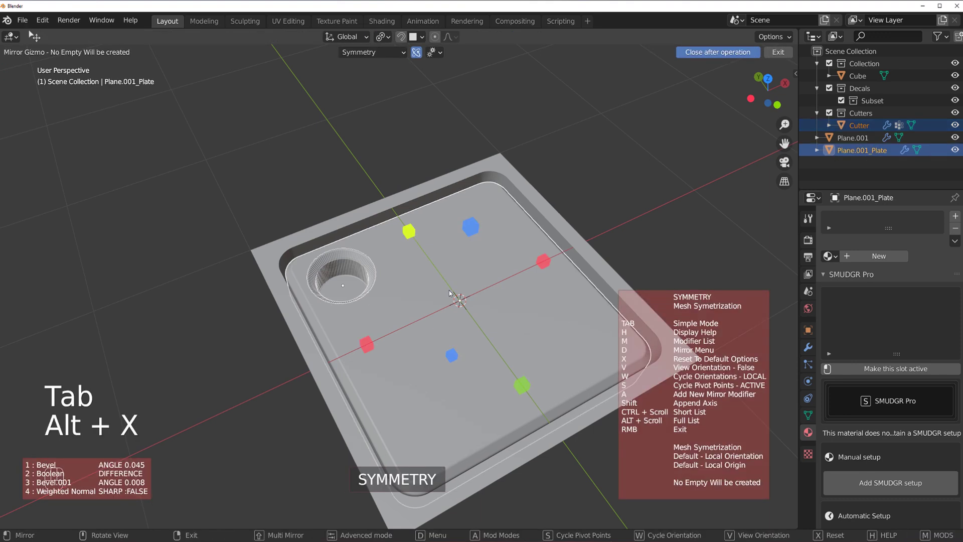
scroll(447, 284, "down", 1, "ctrl")
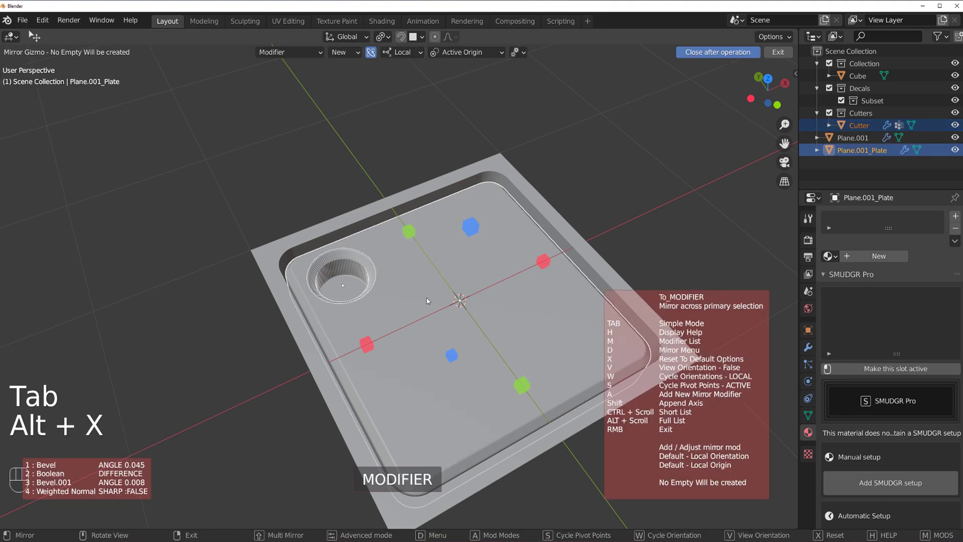
left_click(415, 240, "shift")
right_click(453, 251)
In the top view, move the circular cutter about 0.1 m diagonally toward the plate's centre.
key("grave")
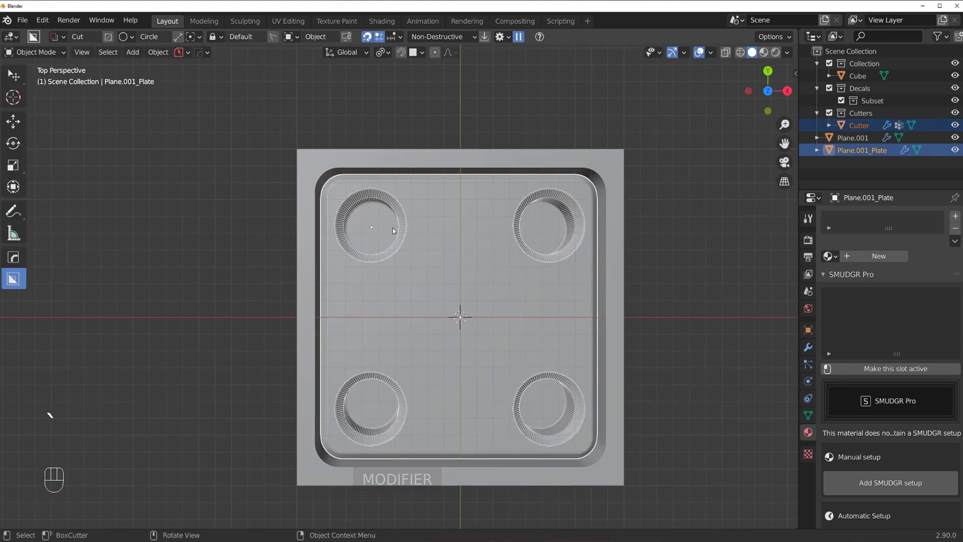
key("g")
right_click(403, 236)
left_click(405, 236)
key("g")
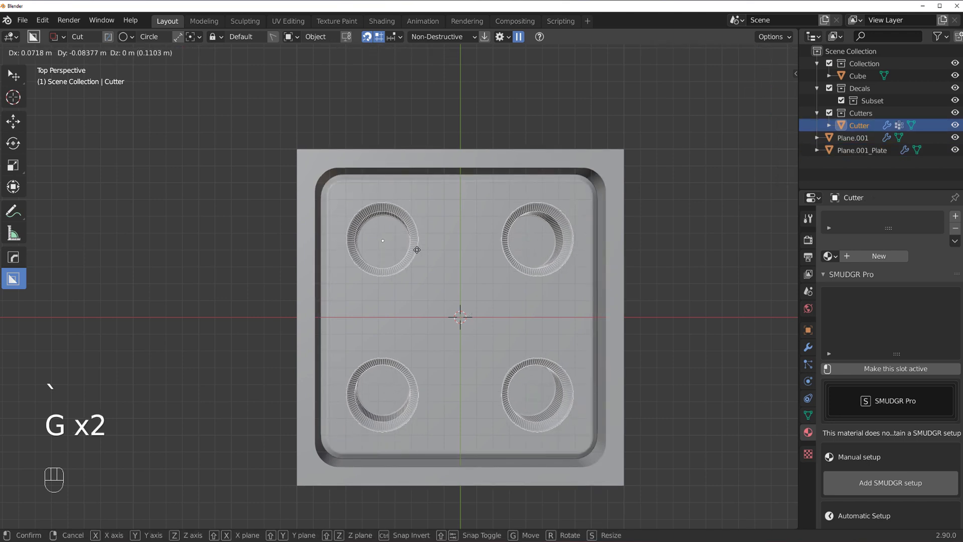
left_click(416, 246)
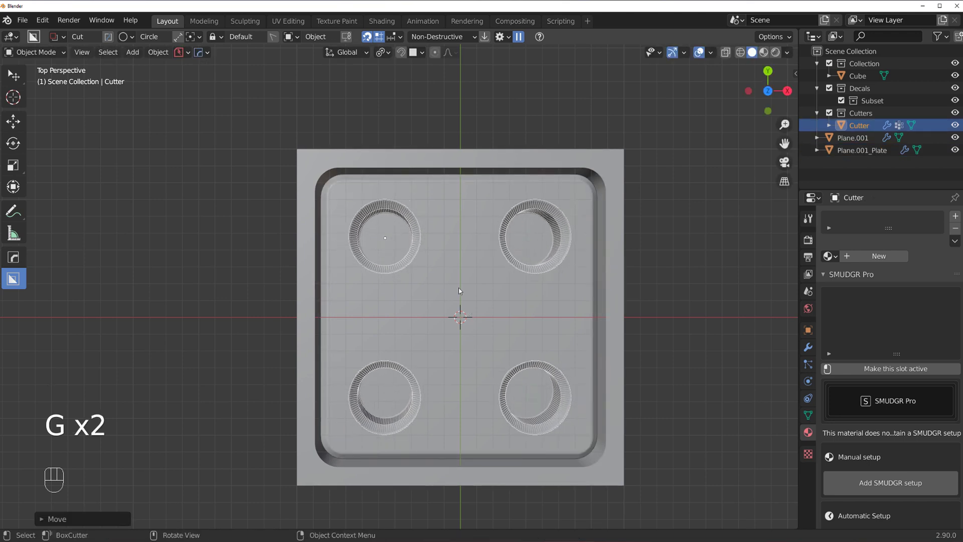
Apply the plate's first bevel and boolean with HardOps Smart Apply, leaving the second bevel and weighted normal live.
key("KP_5")
left_click(411, 312)
key("q")
mouse_move(401, 355)
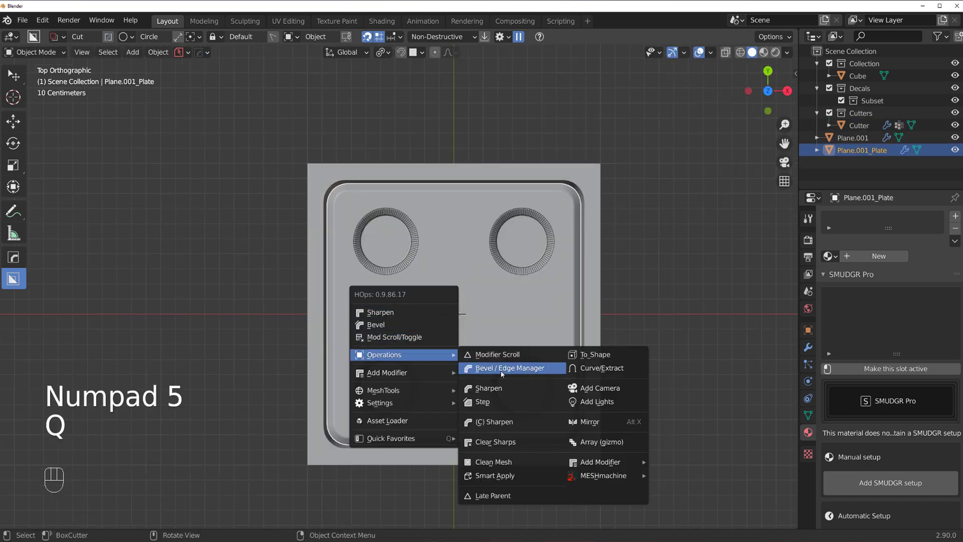
left_click(494, 475)
middle_click_drag(426, 258, 445, 245)
scroll(444, 246, "up", 3)
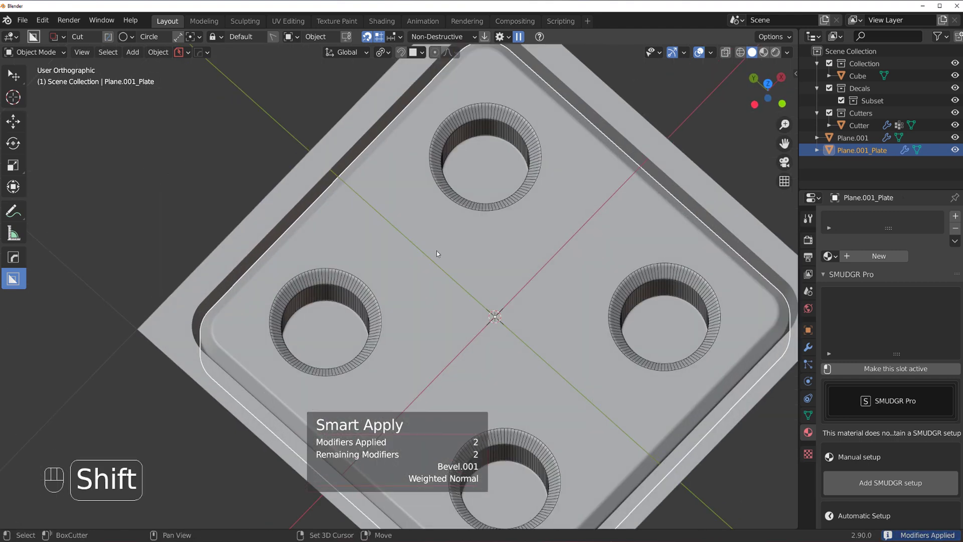
Hide the Cutters collection and open the plate's mesh in Edit Mode.
key("shift+3")
left_click(334, 302)
key("Tab")
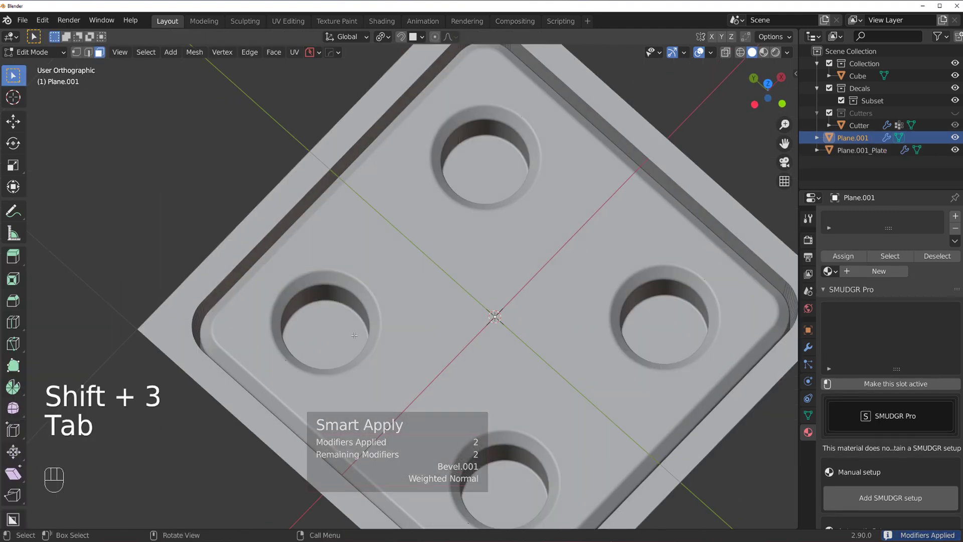
key("Tab")
key("Tab")
key("Tab")
left_click(368, 292)
key("Tab")
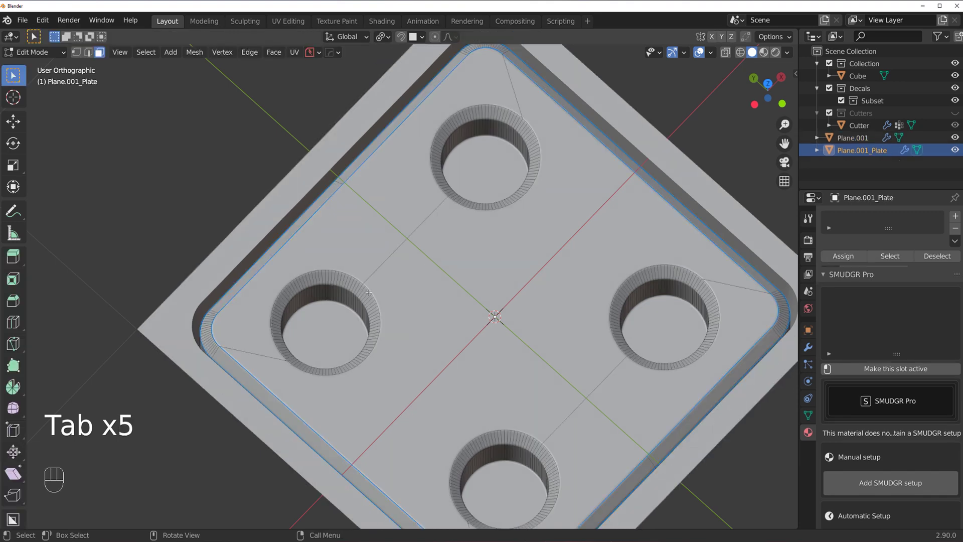
Select one hole's floor face and extend the selection to all four floors with Select Similar.
left_click(336, 307)
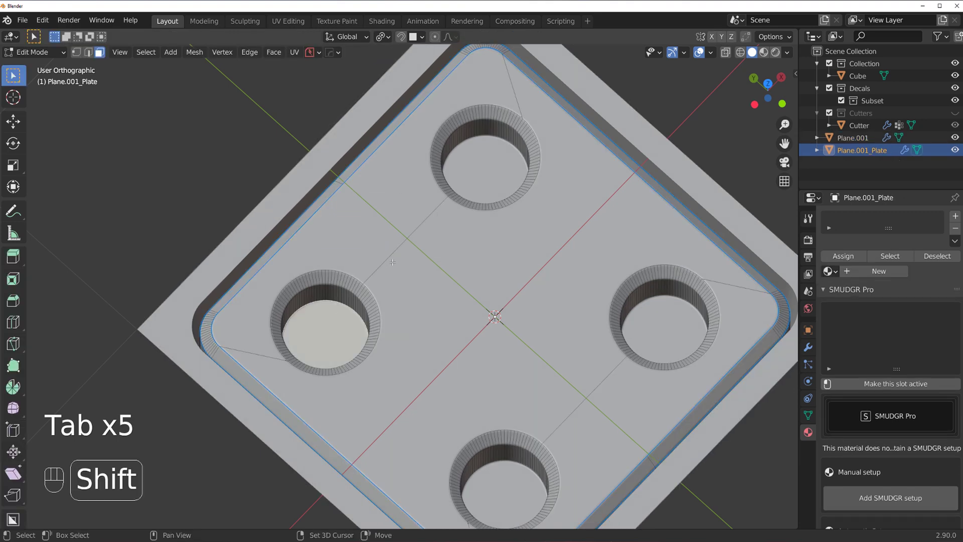
key("shift+g")
left_click(395, 298)
middle_click_drag(498, 306, 438, 277, "shift")
Inset the four selected hole floors slightly and split the inner faces from the surrounding mesh.
key("i")
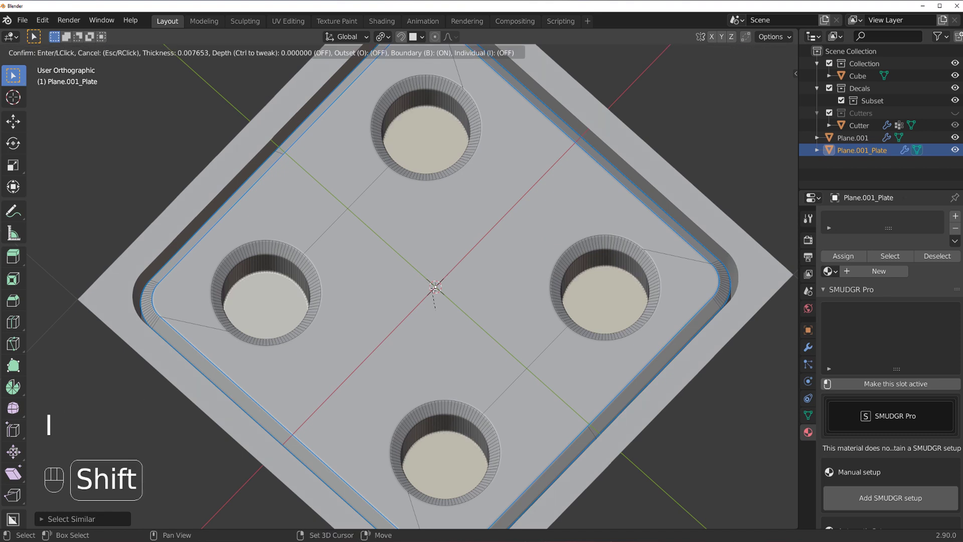
left_click(440, 304)
key("y")
key("y")
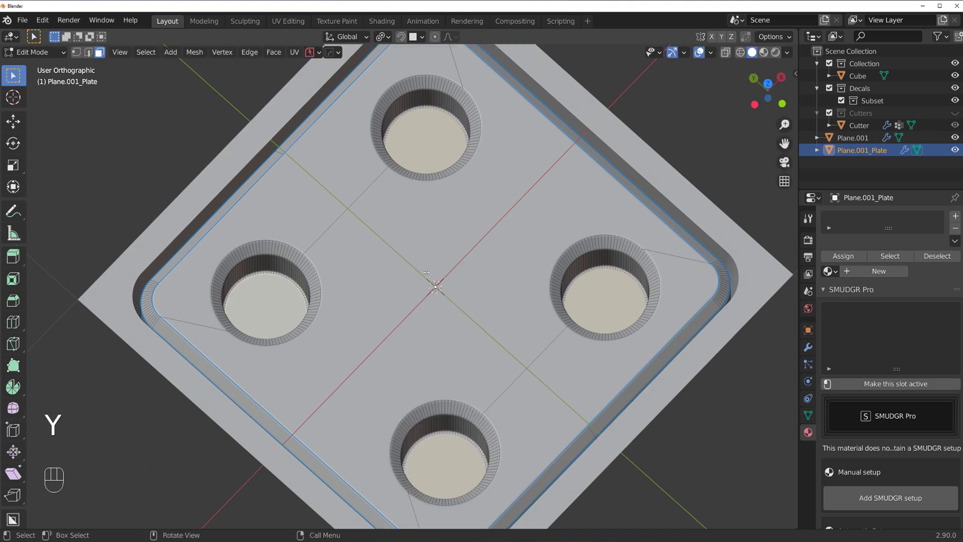
Extrude the four floor faces up about 0.15 m into pegs and round them with a 20-segment bevel.
key("e")
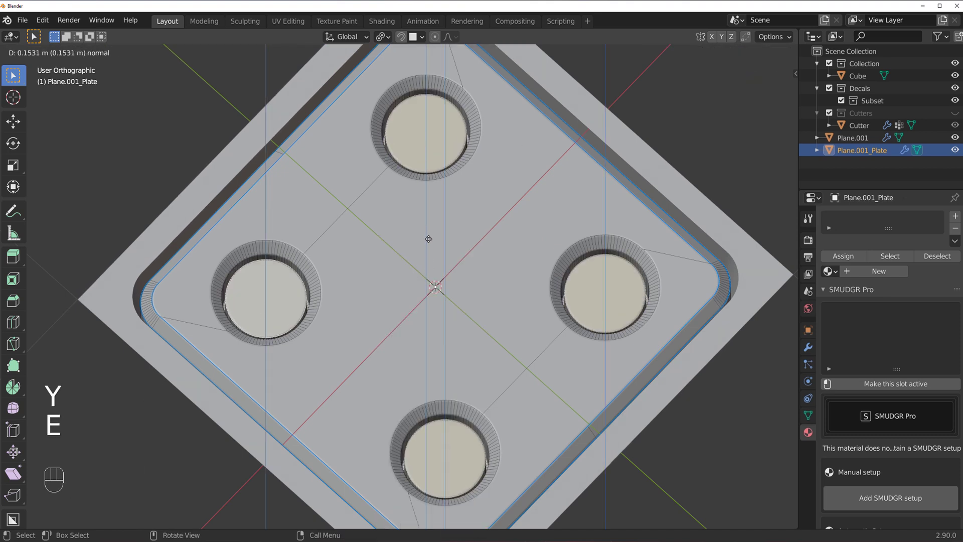
left_click(429, 240)
key("ctrl+b")
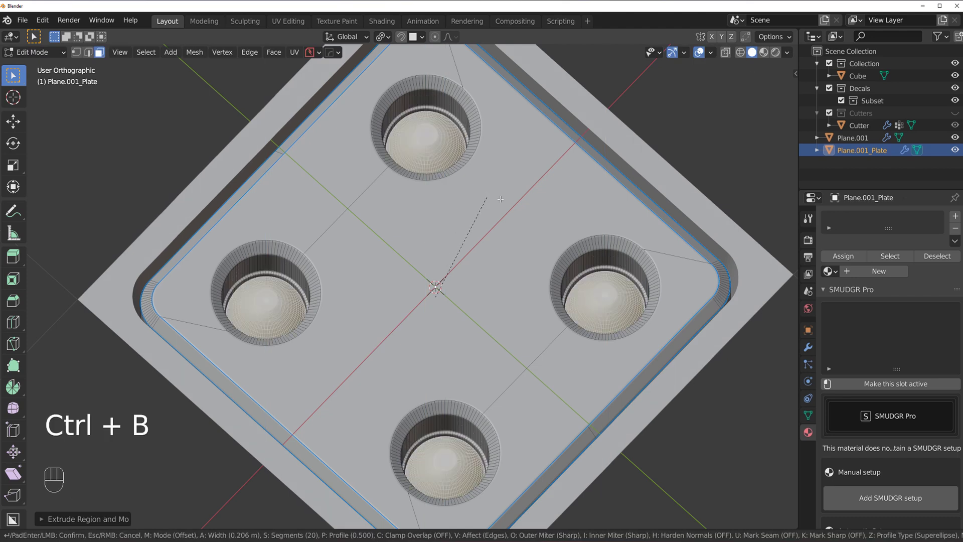
left_click(477, 240)
scroll(428, 215, "up", 3)
middle_click_drag(325, 273, 376, 280, "shift")
key("Tab")
Select only the flat top face of one rounded peg.
left_click(340, 221)
scroll(419, 237, "down", 4)
middle_click_drag(473, 152, 431, 186, "shift")
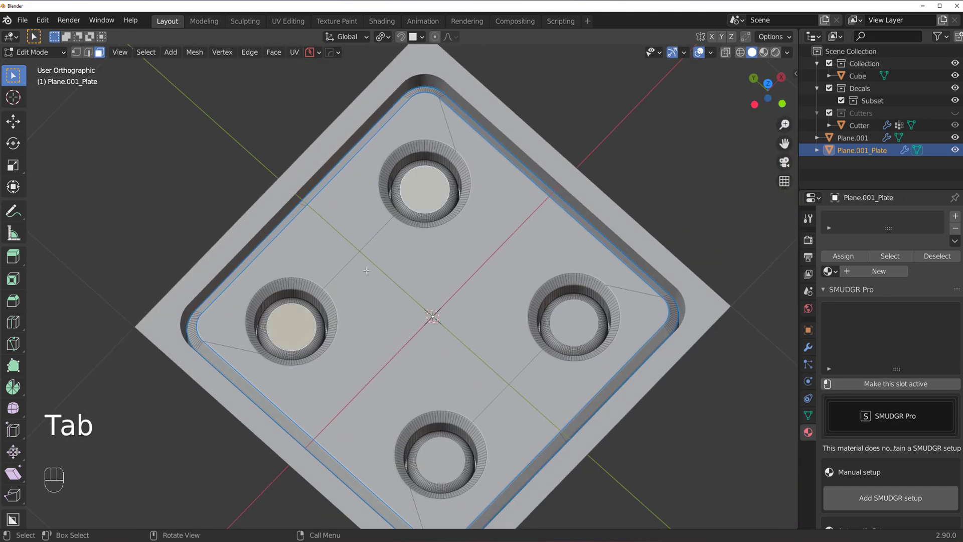
key("ctrl+z")
scroll(497, 213, "up", 3)
Try insetting the peg's flat top face and undo the inset.
key("i")
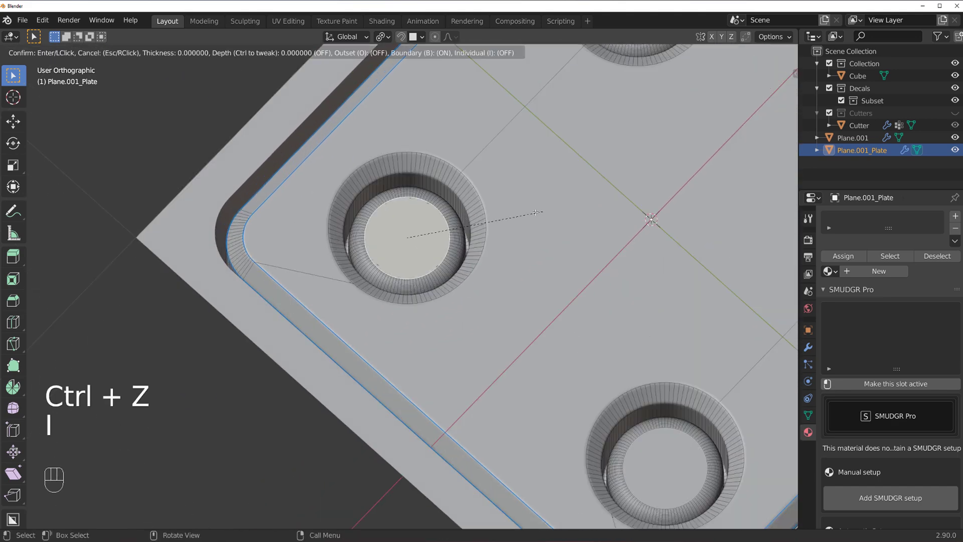
left_click(440, 228)
scroll(444, 227, "up", 4)
middle_click_drag(456, 223, 424, 220, "shift")
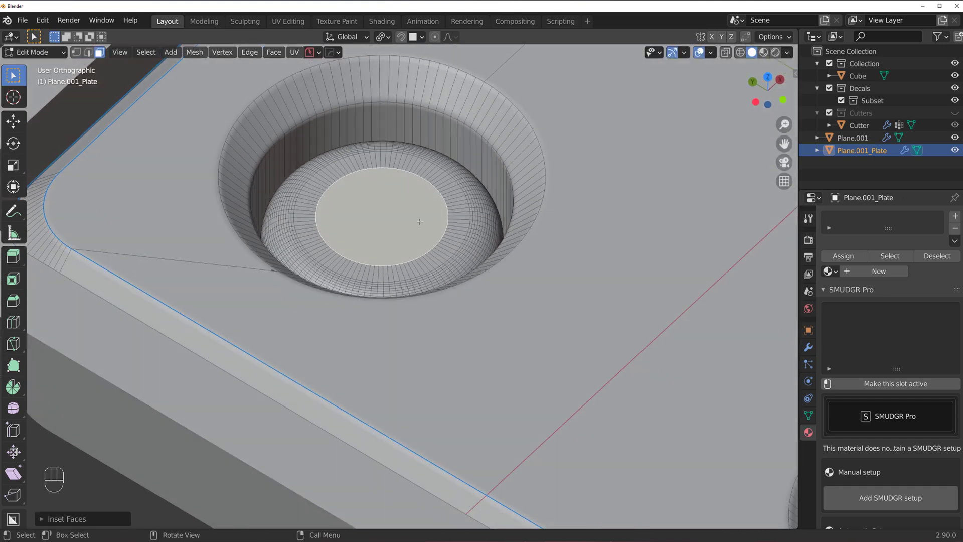
key("ctrl+z")
Mark the peg's top face boundary sharp with HardOps Mark and inset the face.
key("q")
left_click(434, 120)
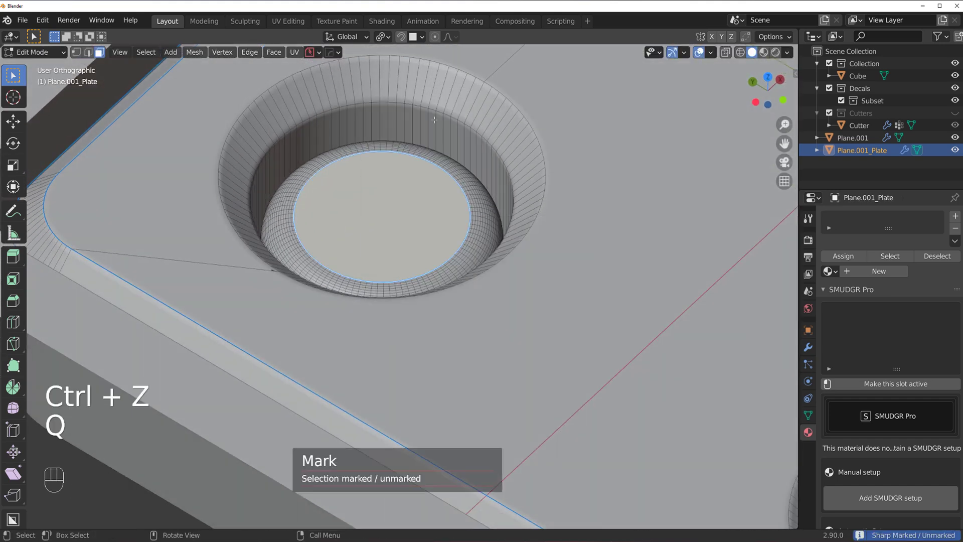
key("i")
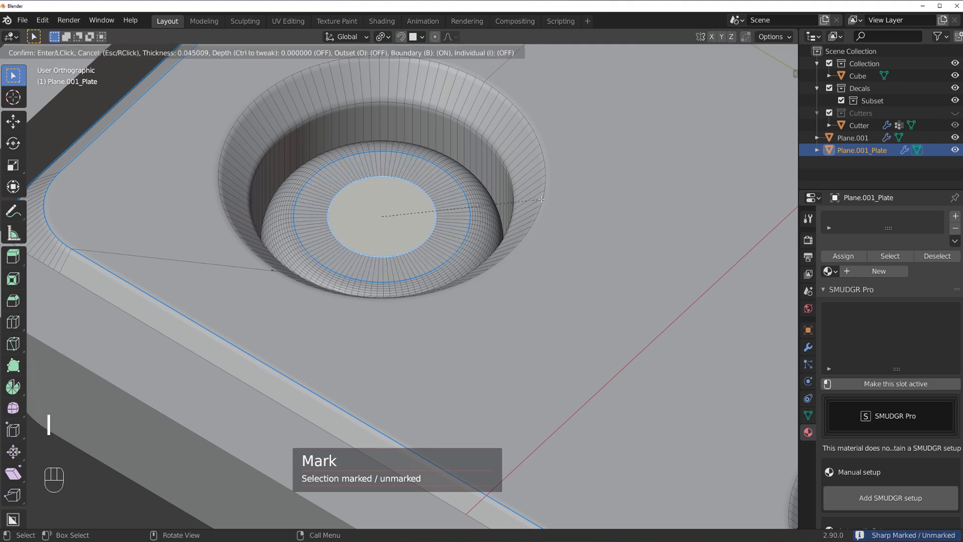
left_click(555, 201)
Extrude the inset face down into the peg and scale its floor smaller to taper the recess.
key("e")
left_click(586, 232)
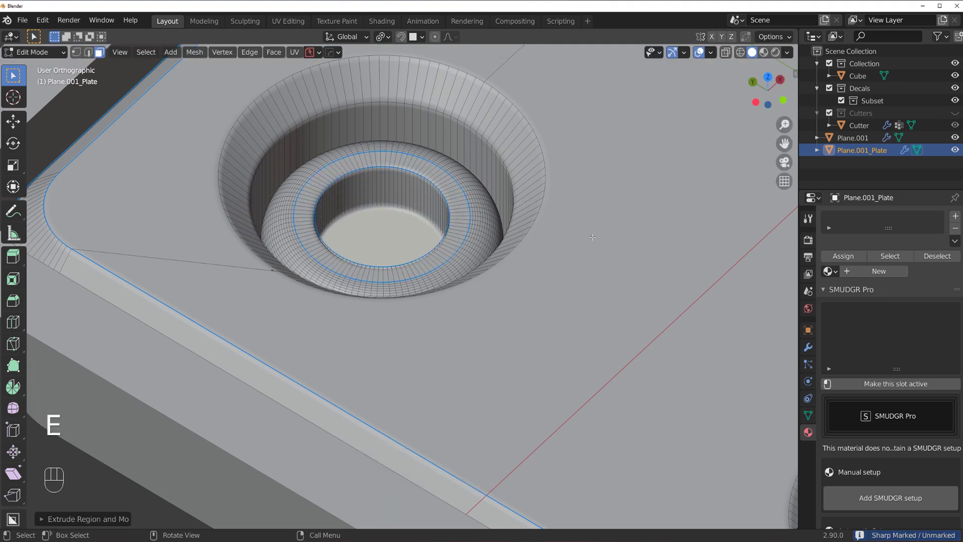
key("s")
left_click(620, 242)
key("Tab")
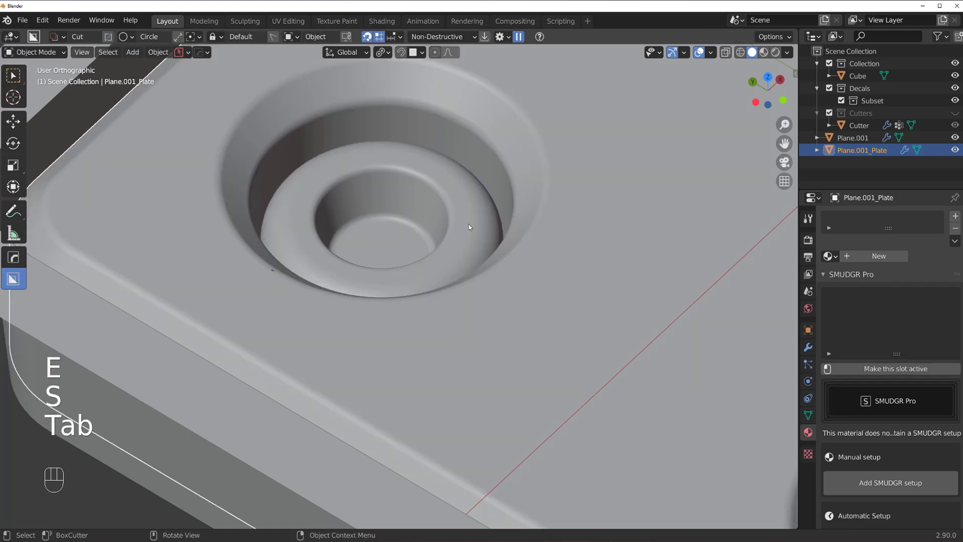
Add a loop cut around the recess wall and bevel it about 0.006 m wide with three segments.
key("Tab")
key("ctrl+r")
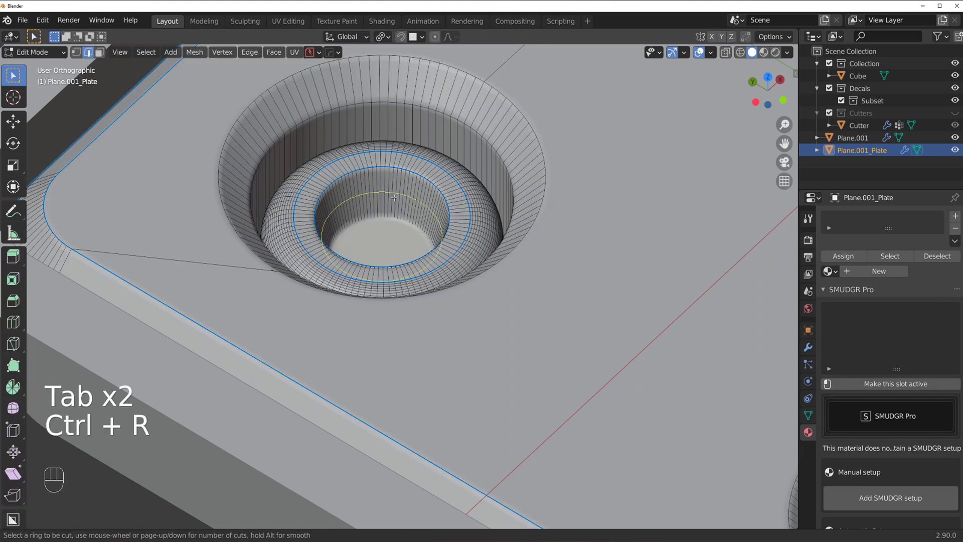
left_click(394, 198)
left_click(426, 196)
key("ctrl+b")
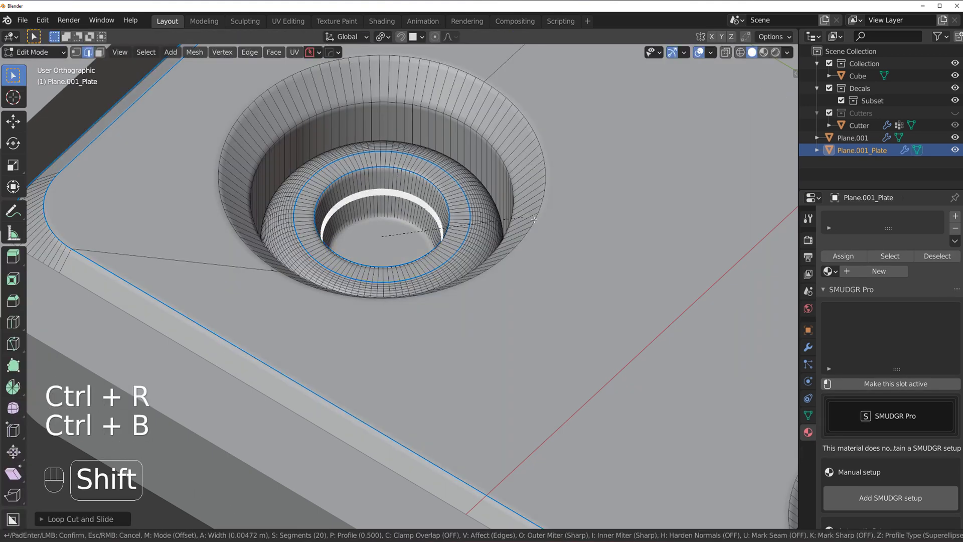
scroll(532, 218, "down", 8, "shift")
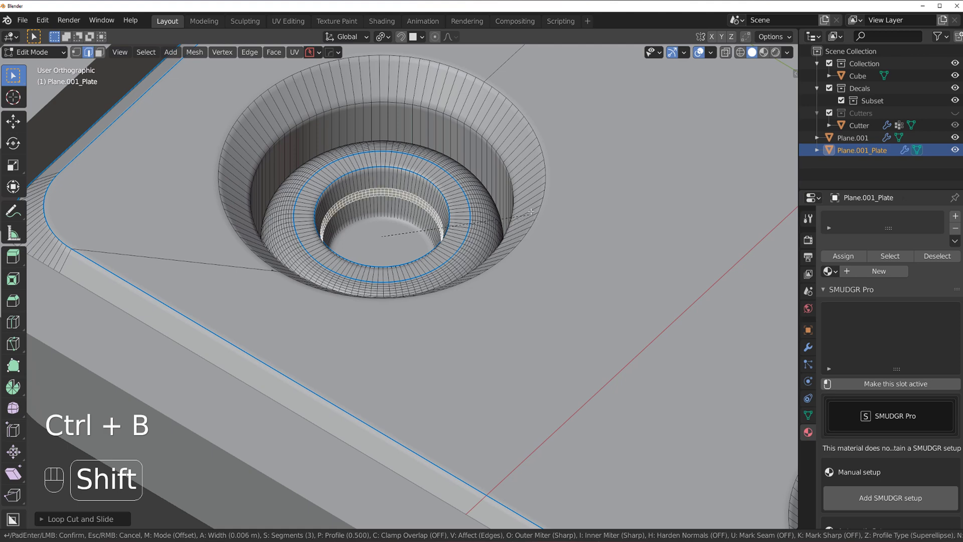
left_click(526, 211, "shift")
middle_click_drag(476, 199, 449, 266, "shift")
scroll(450, 266, "up", 2)
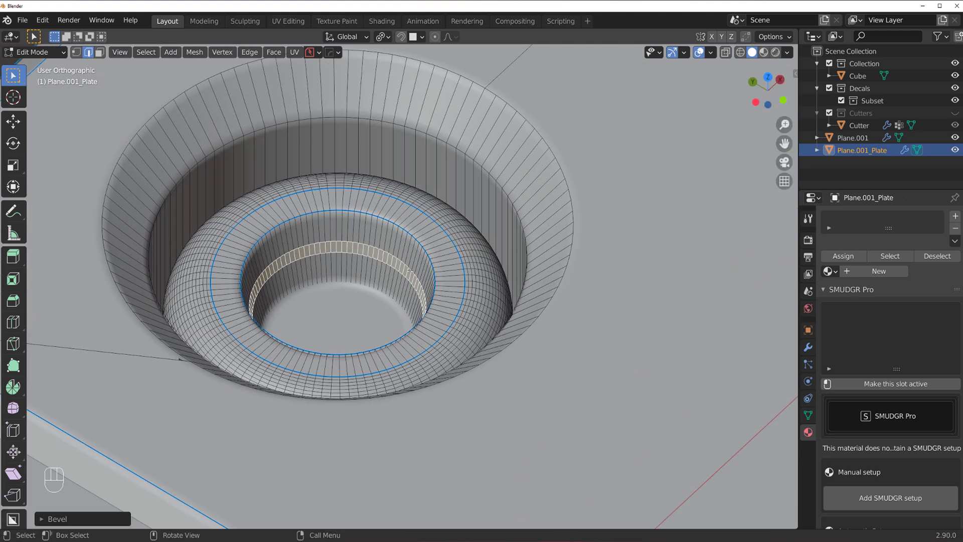
Entrench the selected band of the peg's recess wall with a HardOps panel face about 0.013 m deep and return to Object Mode.
key("q")
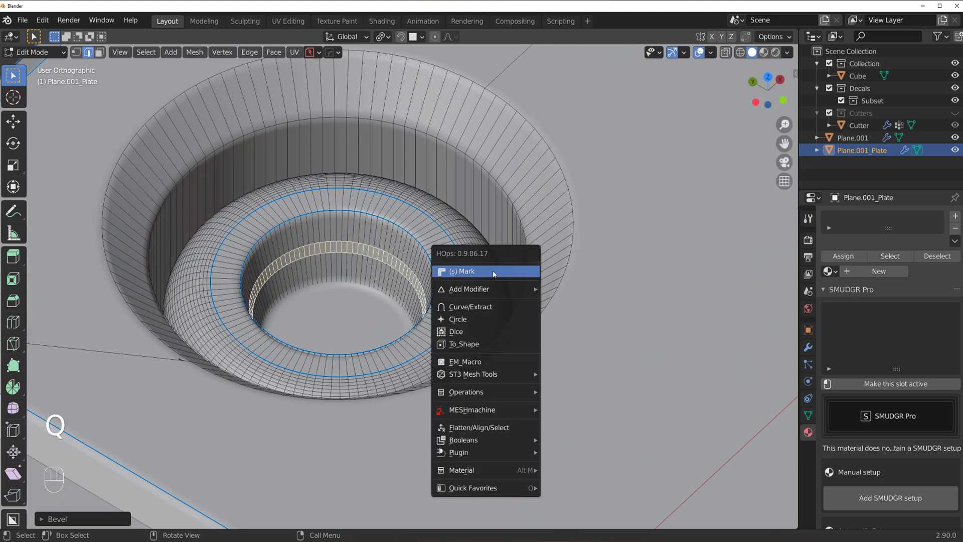
left_click(490, 360)
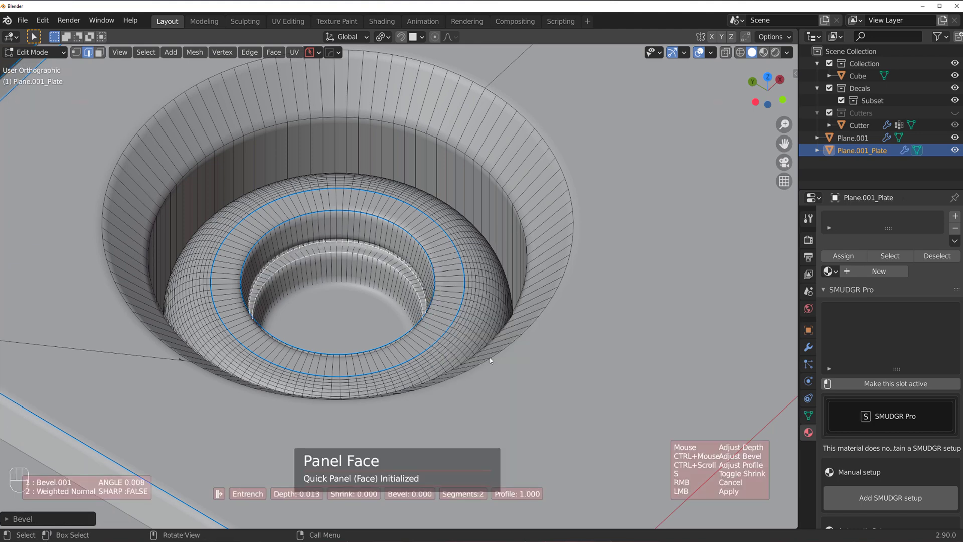
left_click(481, 357)
key("Tab")
key("q")
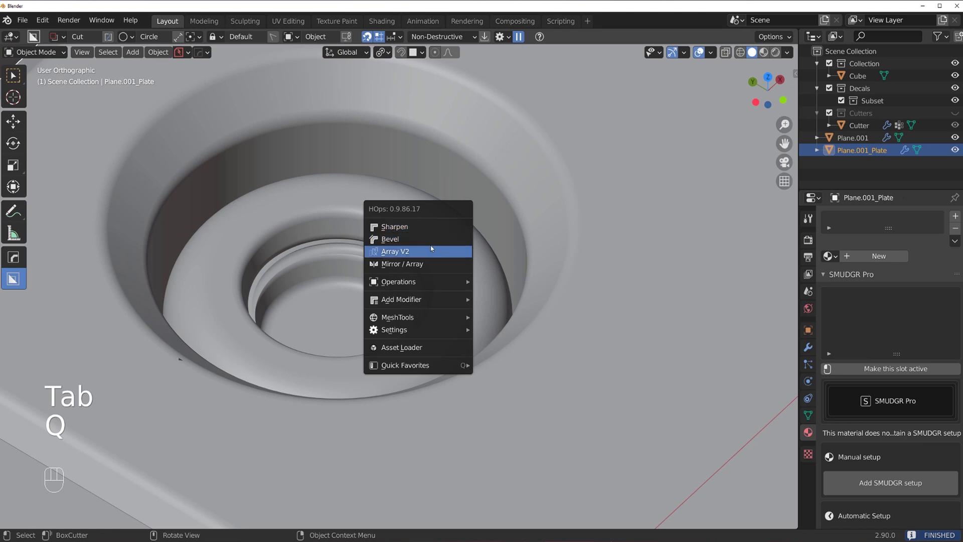
left_click(431, 247)
right_click(432, 244)
key("q")
left_click(443, 232)
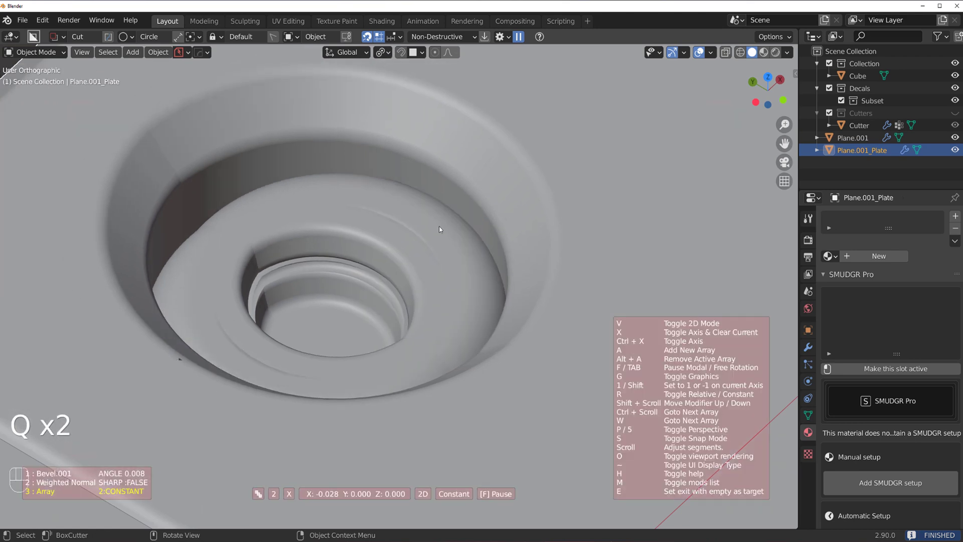
right_click(440, 230)
Reduce the width of the plate's three-segment bevel modifier with the HardOps Bevel adjustment.
key("q")
left_click(432, 215)
key("shift")
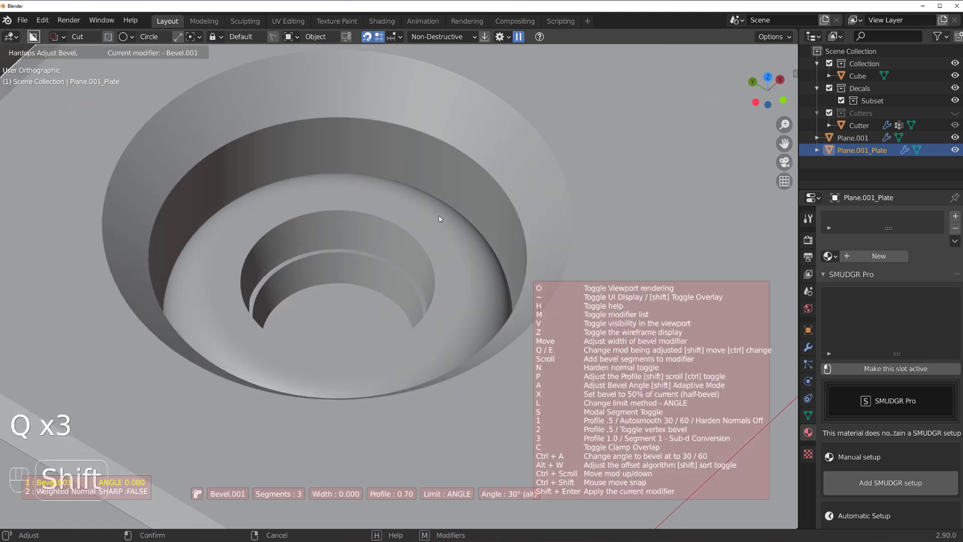
left_click(336, 229)
scroll(389, 234, "down", 6)
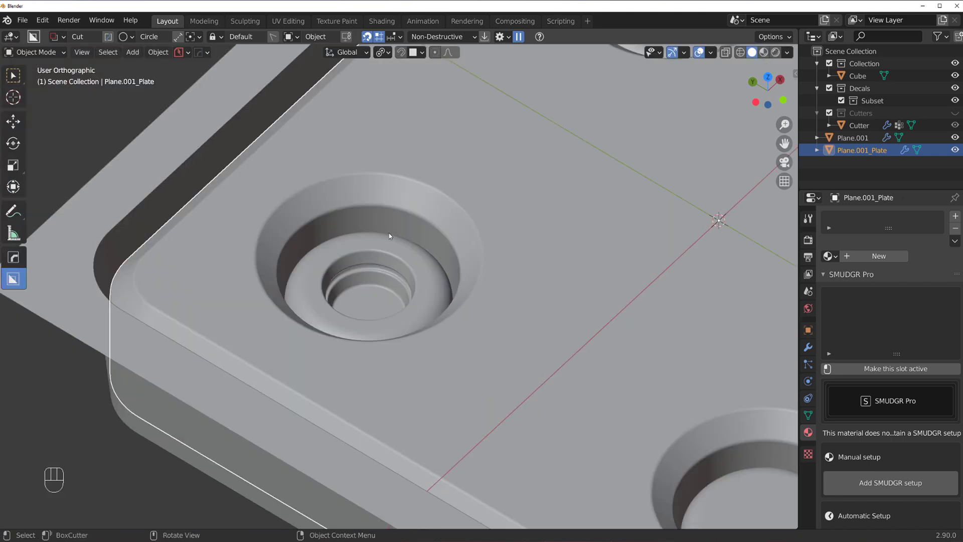
Recalculate the plate's sharp shading with HardOps Sharpen at 30° sharpness and 60° auto smooth.
key("q")
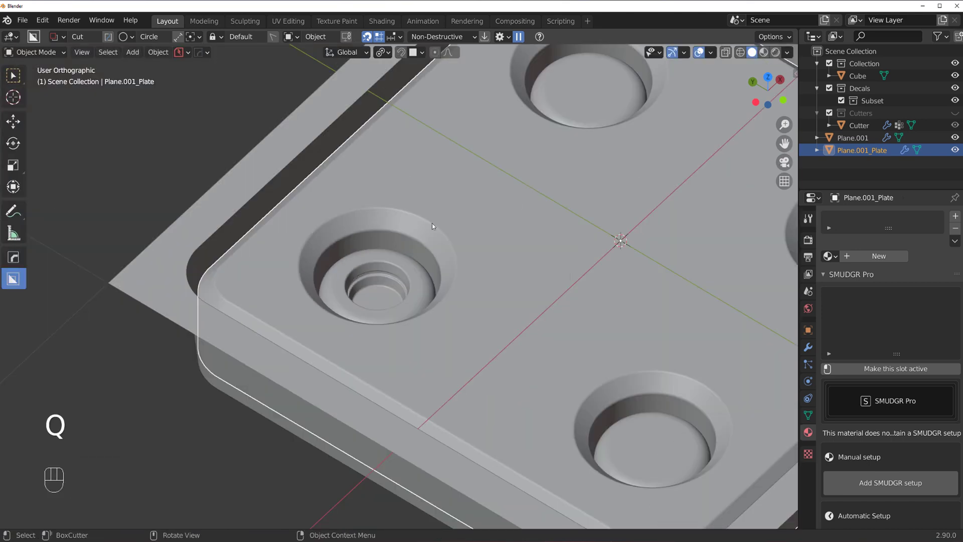
key("q")
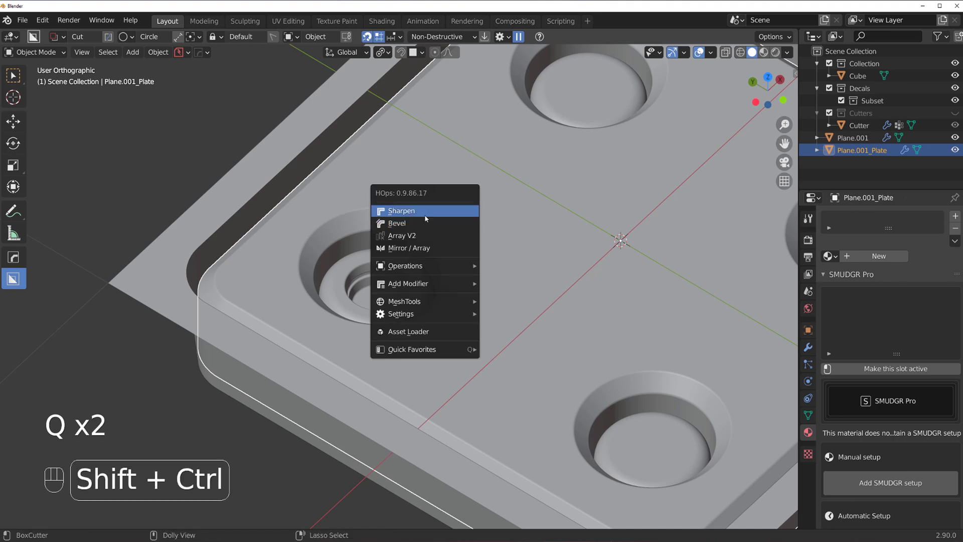
left_click(425, 213)
middle_click_drag(426, 212, 429, 179, "ctrl")
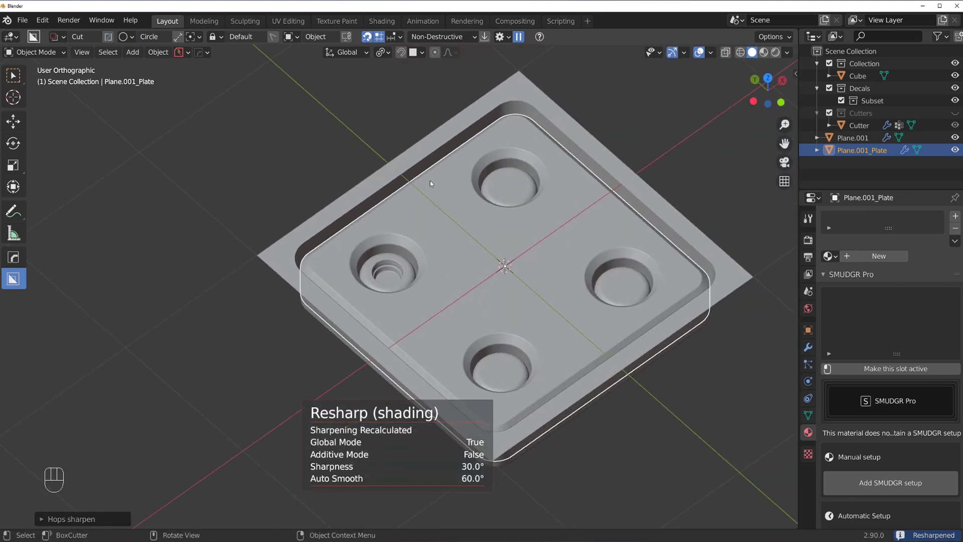
Chamfer the upper rim loop of the frame's recess by about 0.0325 m with one segment and return to Object Mode.
left_click(389, 166)
key("Tab")
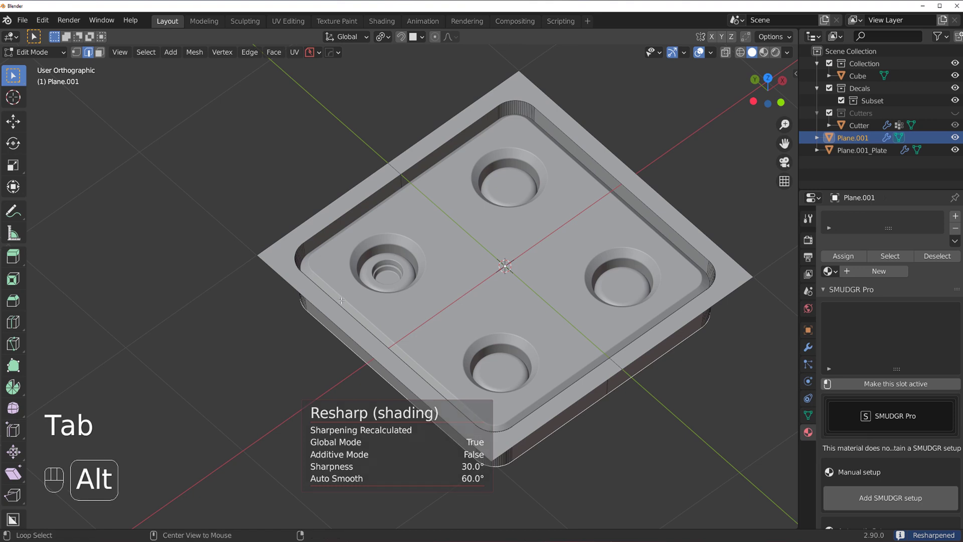
key("ctrl+z")
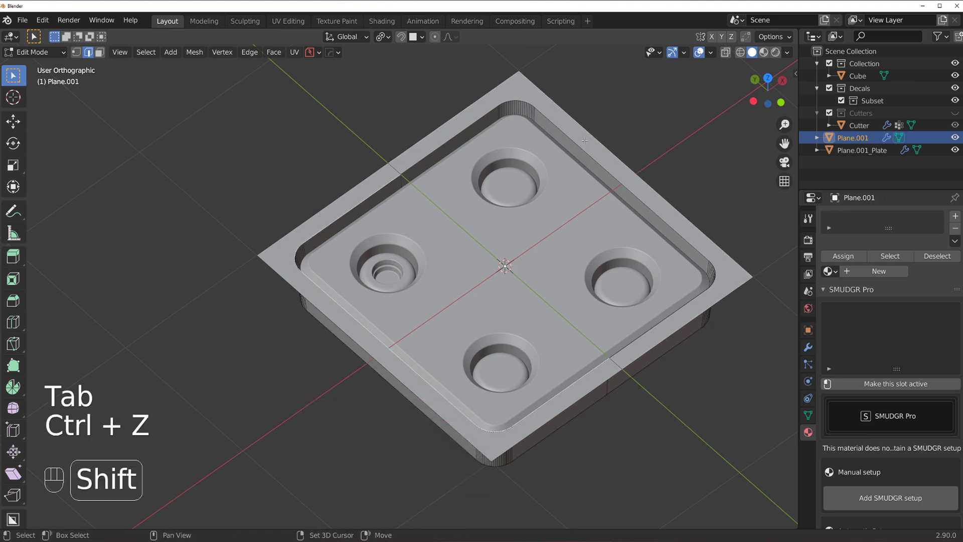
key("ctrl+b")
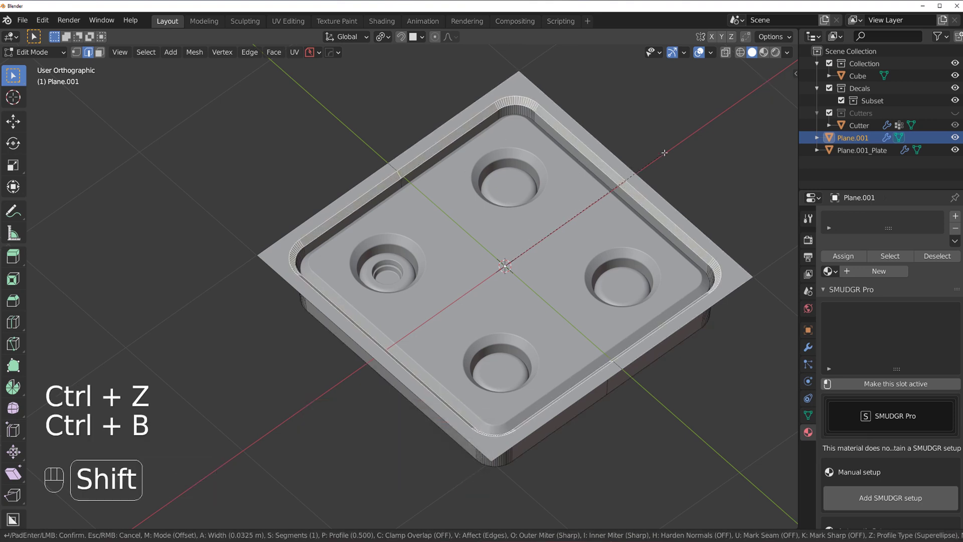
left_click(664, 152)
key("q")
key("Tab")
Add a HardOps bevel modifier to the frame with three segments, a 30° angle limit and a width of about 0.011 m.
key("q")
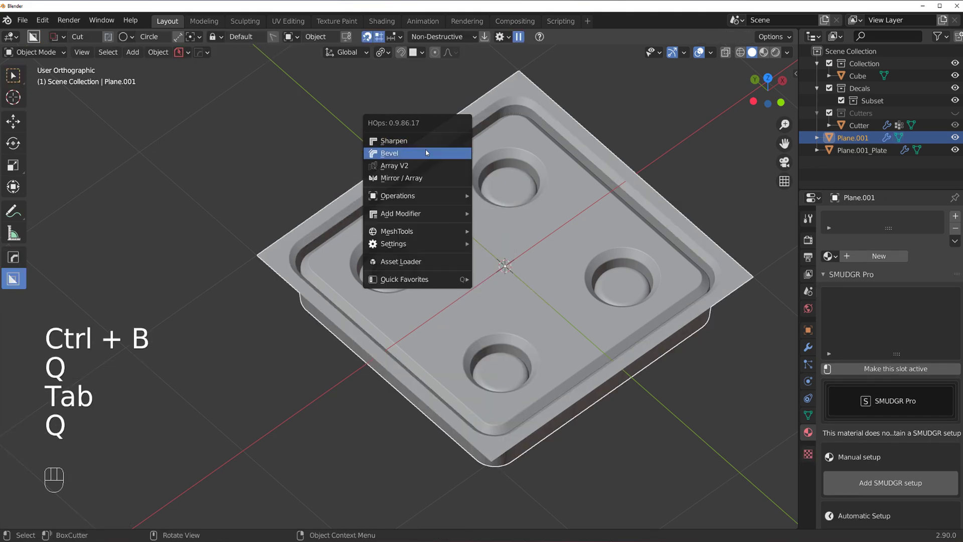
left_click(426, 149, "ctrl")
left_click(404, 165)
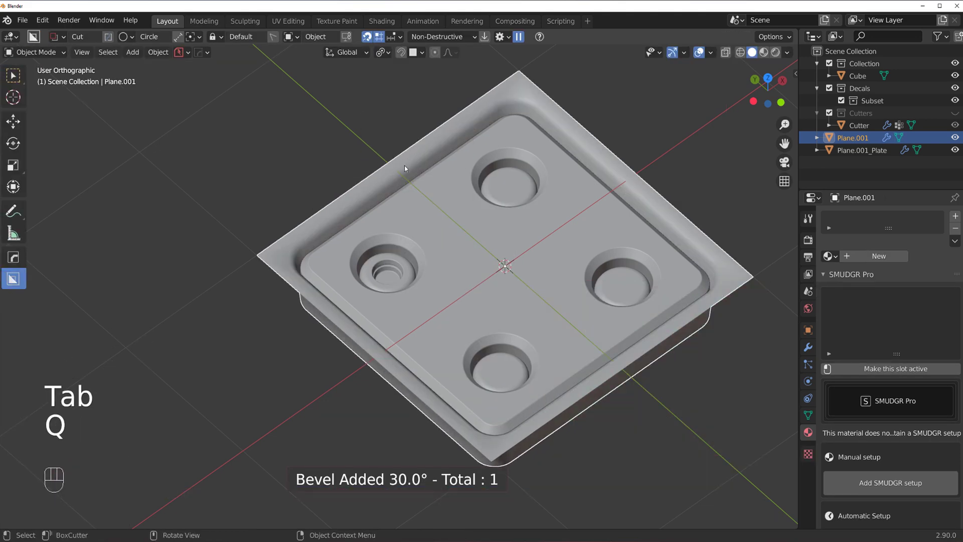
key("q")
left_click(382, 166)
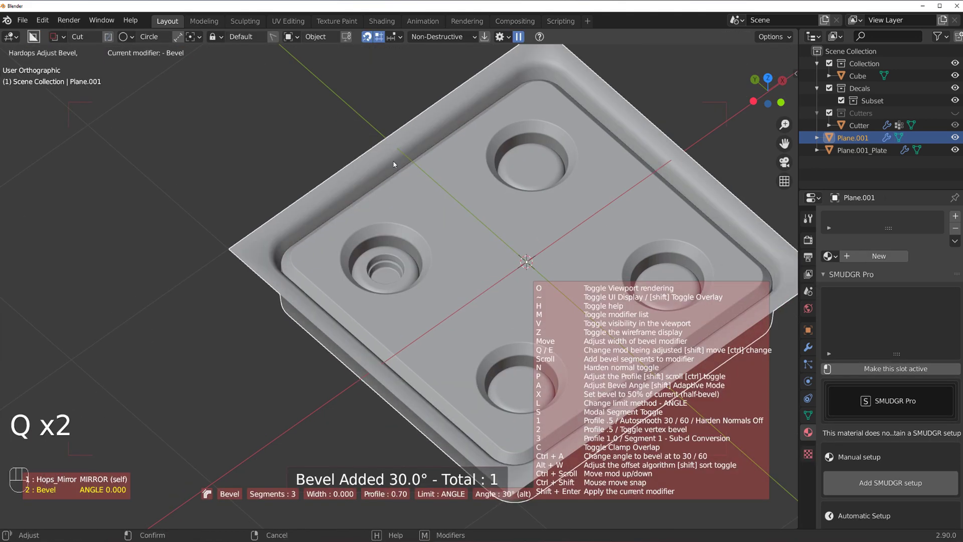
left_click(421, 161)
Add a Weighted Normal modifier with Keep Sharp to the frame and set its weight to 100.
key("q")
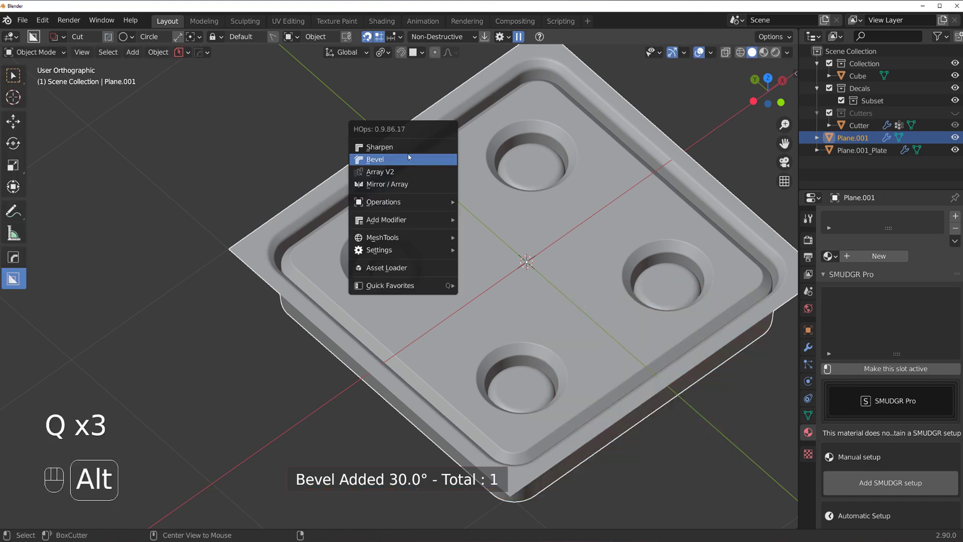
left_click(402, 161, "alt")
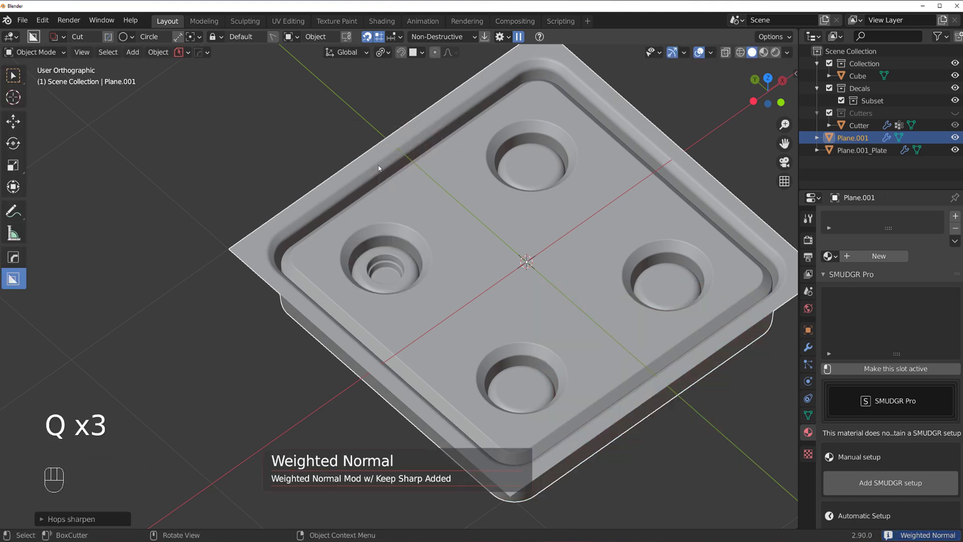
key("ctrl+grave")
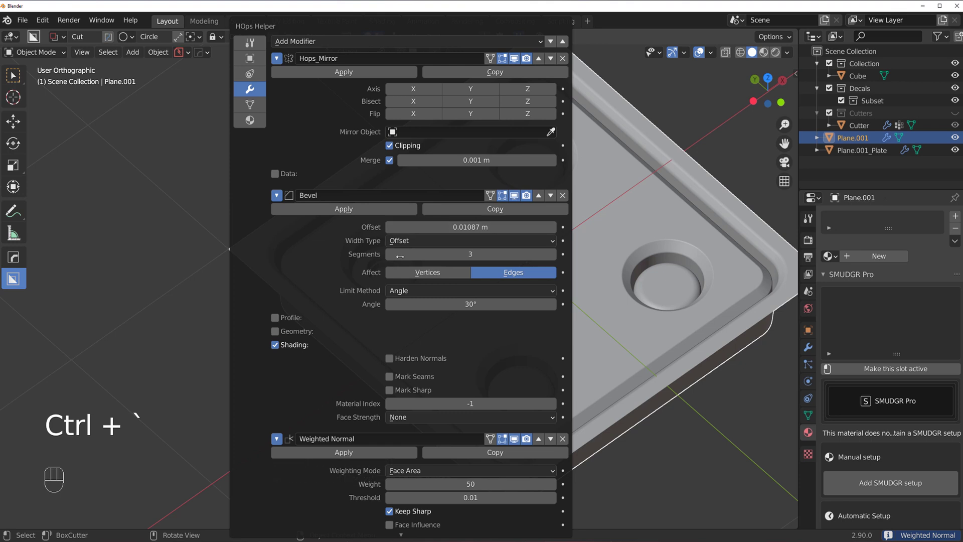
left_click_drag(438, 483, 552, 484)
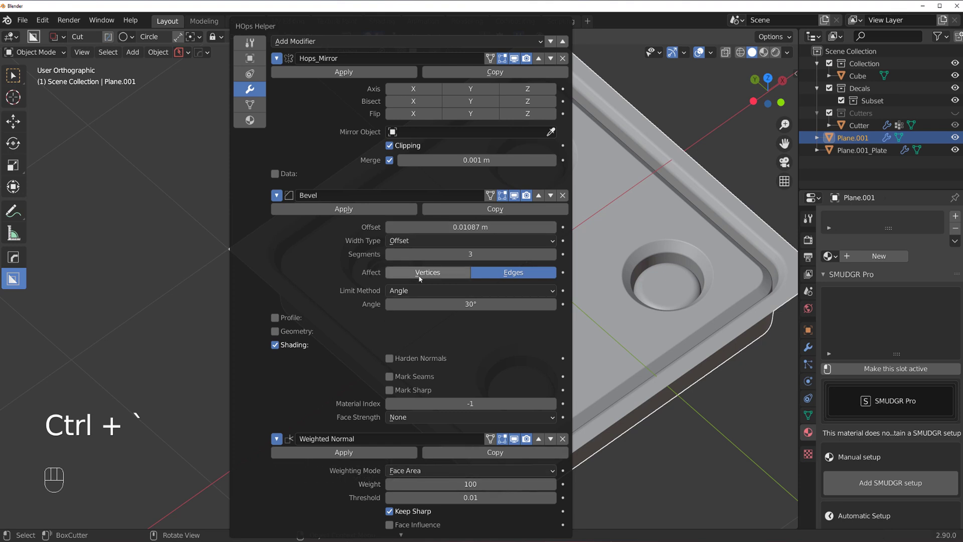
left_click(438, 419)
left_click(404, 455)
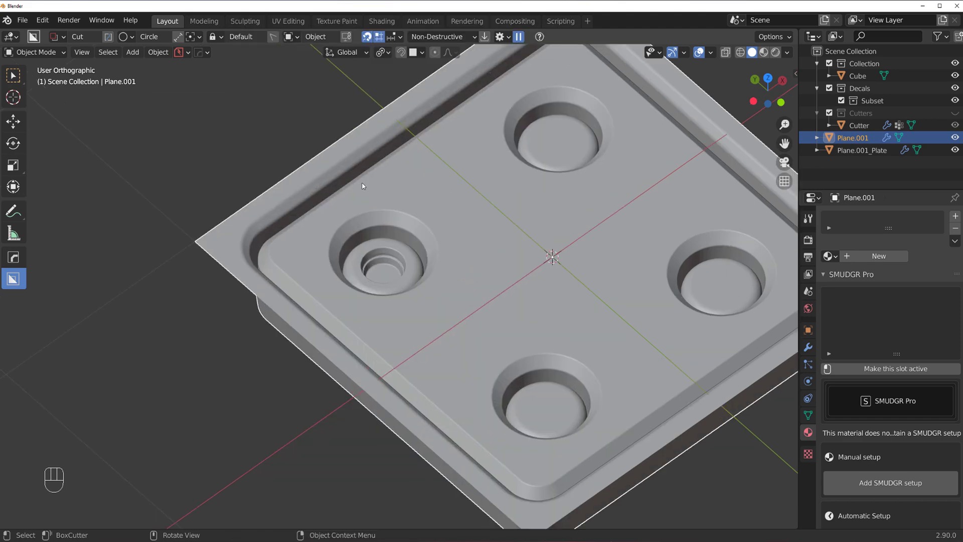
Recalculate the frame's sharp shading with HardOps Sharpen.
key("q")
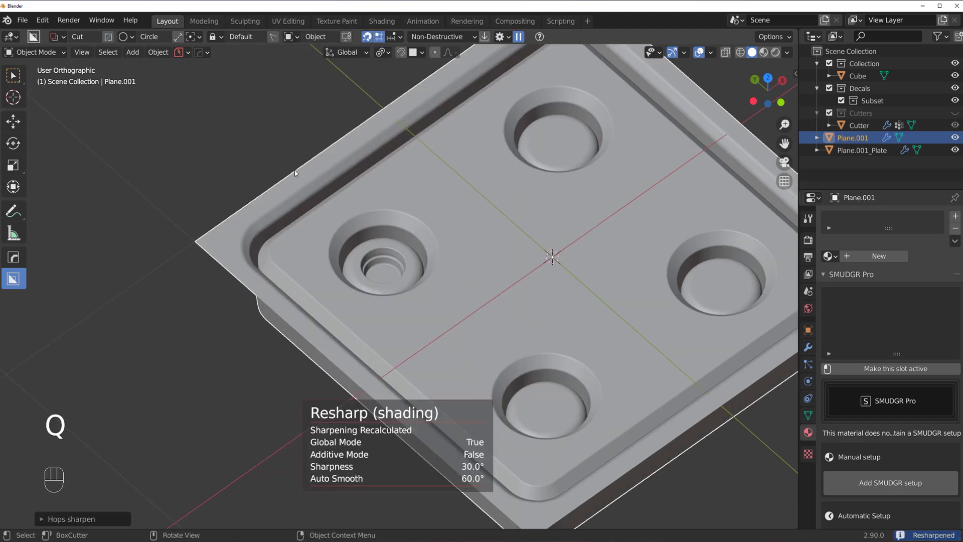
key("Tab")
key("Tab")
Examine the bevels and shading of the detailed peg in the plate's corner hole up close in perspective view.
left_click(395, 175)
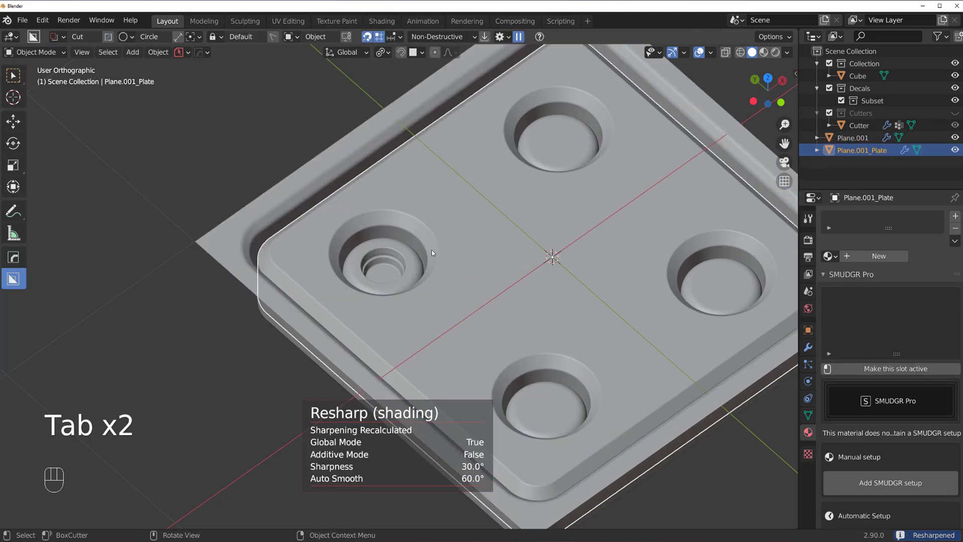
key("Tab")
scroll(399, 174, "up", 3)
key("Tab")
scroll(406, 201, "up", 2)
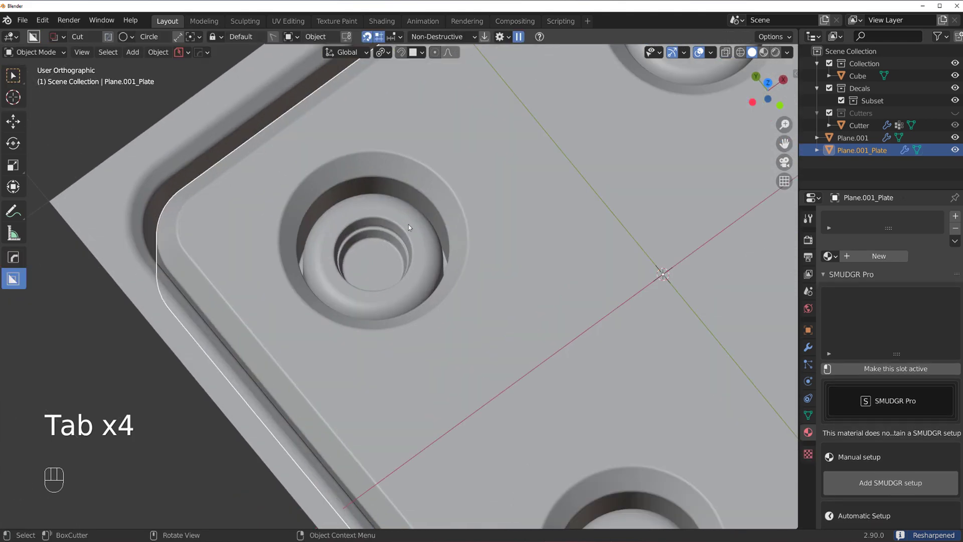
key("KP_5")
scroll(502, 250, "up", 5)
middle_click_drag(428, 209, 420, 176)
scroll(396, 197, "up", 3)
left_click(407, 182)
key("q")
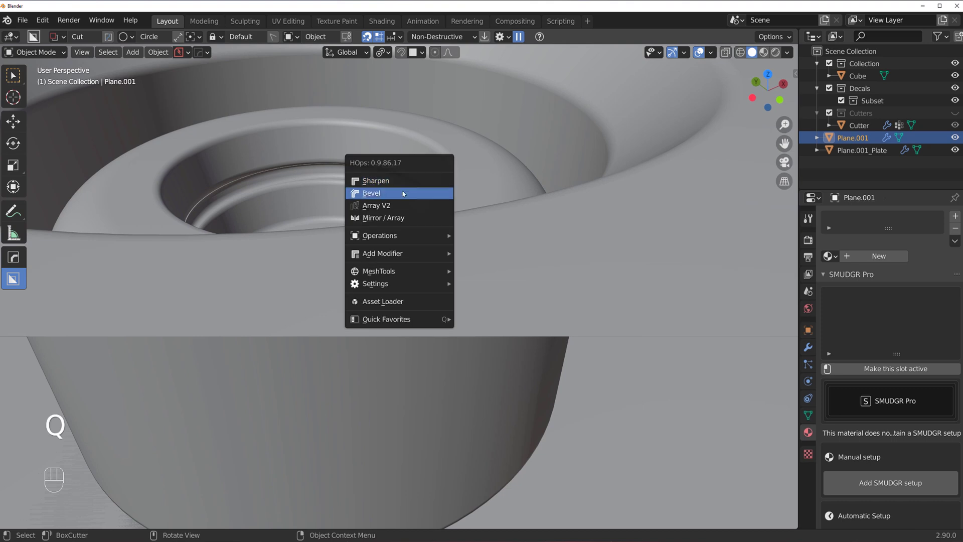
left_click(402, 192)
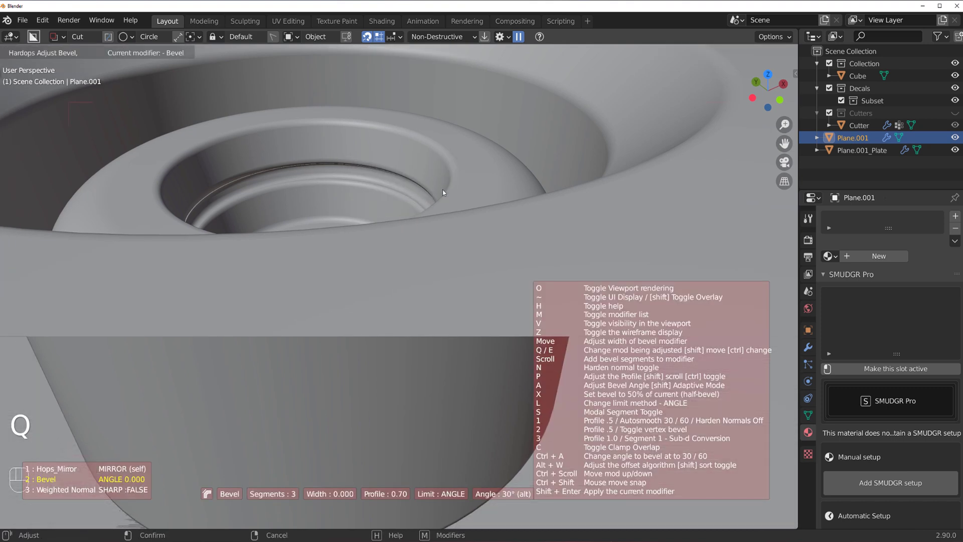
left_click(398, 191)
Set the plate's HardOps bevel modifier width to about 0.003 m.
left_click(431, 180)
key("q")
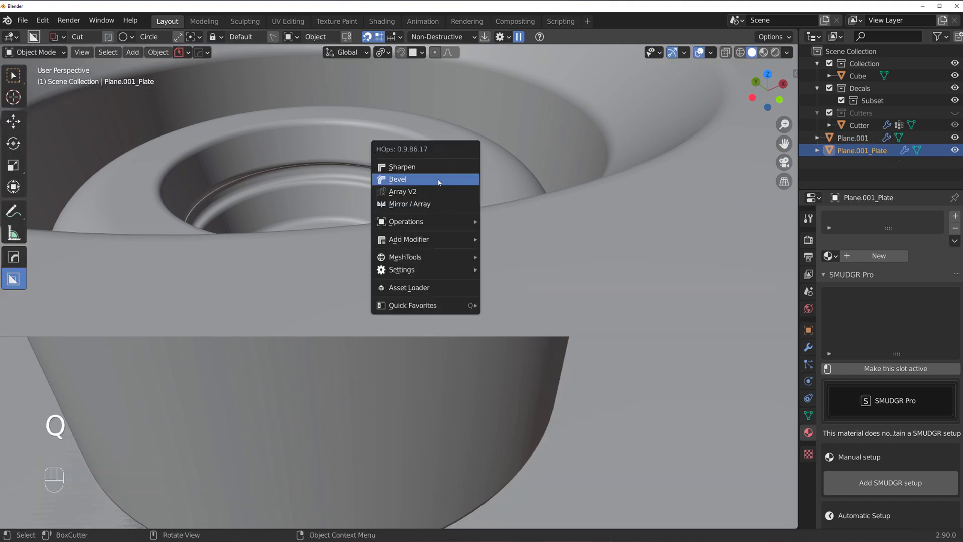
left_click(433, 180)
left_click(427, 181)
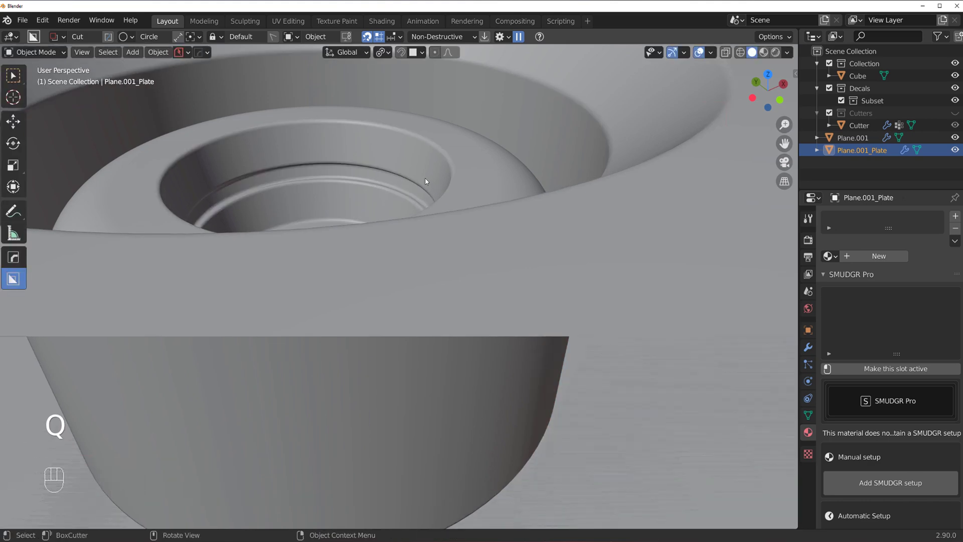
Duplicate the plate and place the copy on the empty ground beside the frame.
scroll(462, 212, "down", 8)
key("shift+d")
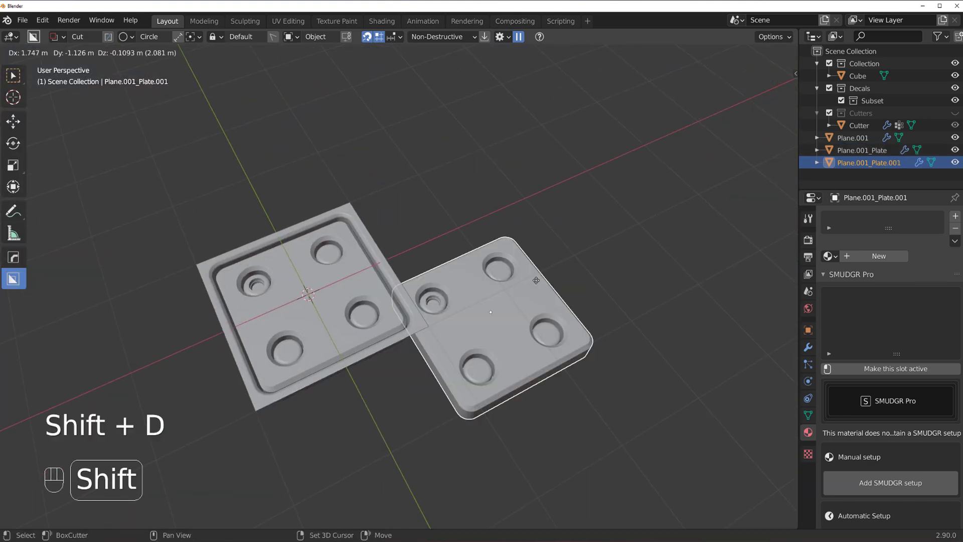
left_click(572, 277)
scroll(384, 244, "up", 5)
Mirror the original plate across its X and Y axes with the HardOps mirror so all four holes hold the detailed peg.
left_click(290, 248)
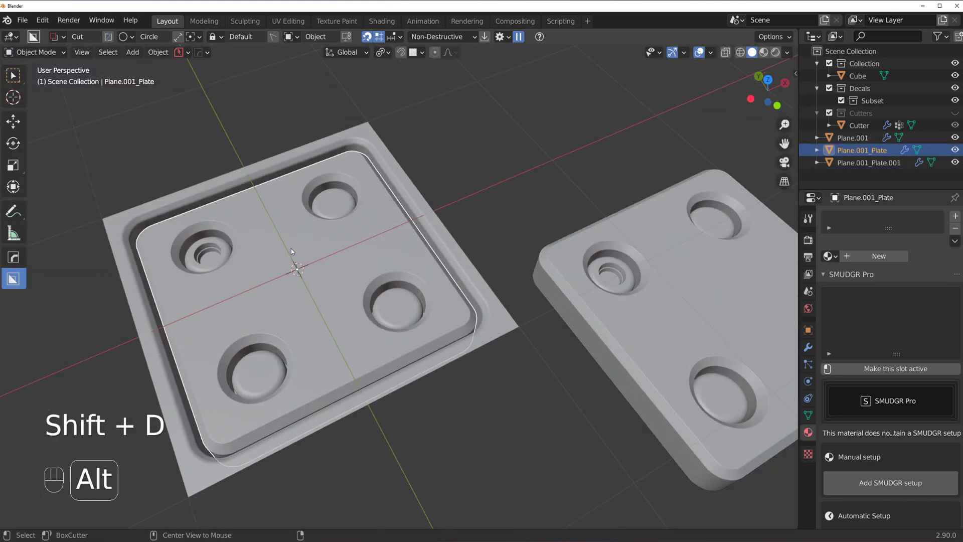
key("alt+x")
left_click(199, 314)
key("alt+x")
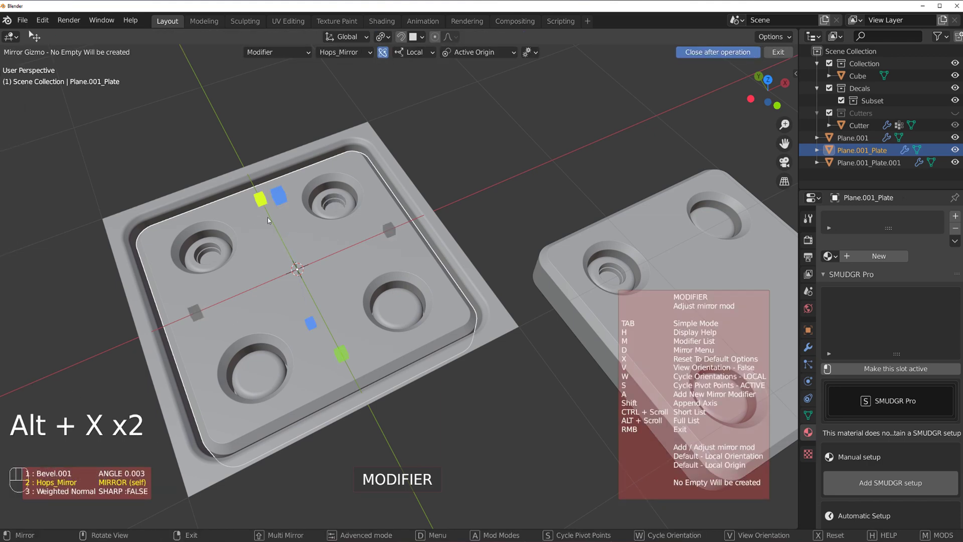
left_click(260, 200, "shift")
right_click(417, 159)
middle_click_drag(389, 294, 441, 329)
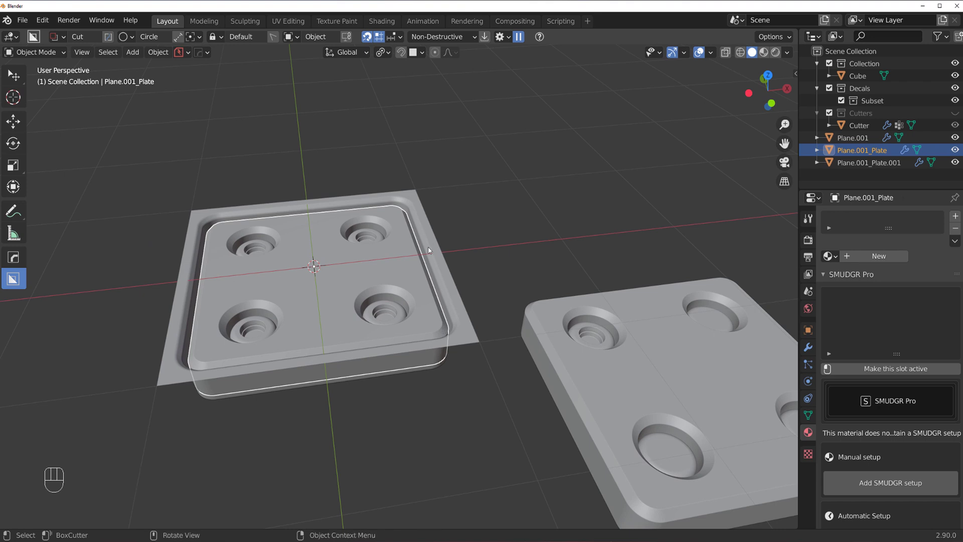
Add a new material to the original plate inside the frame.
scroll(361, 279, "down", 3)
scroll(361, 280, "up", 3)
left_click(361, 280)
left_click(362, 280)
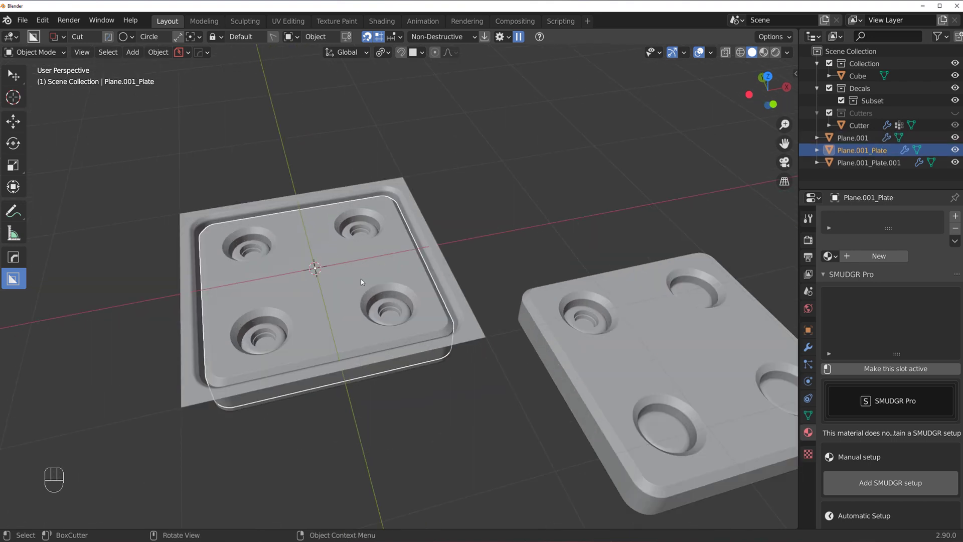
left_click(887, 257)
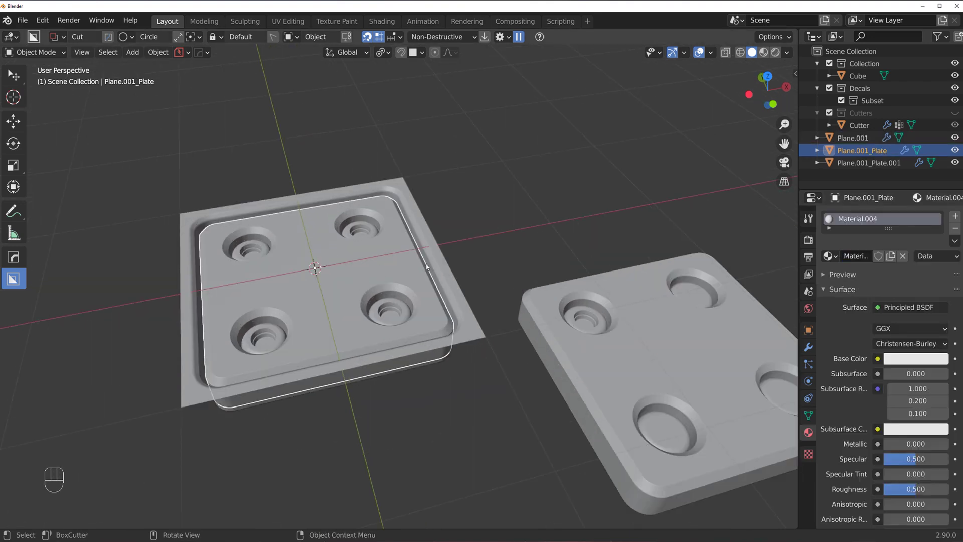
scroll(468, 271, "down", 4)
scroll(429, 312, "up", 3)
scroll(222, 203, "down", 2)
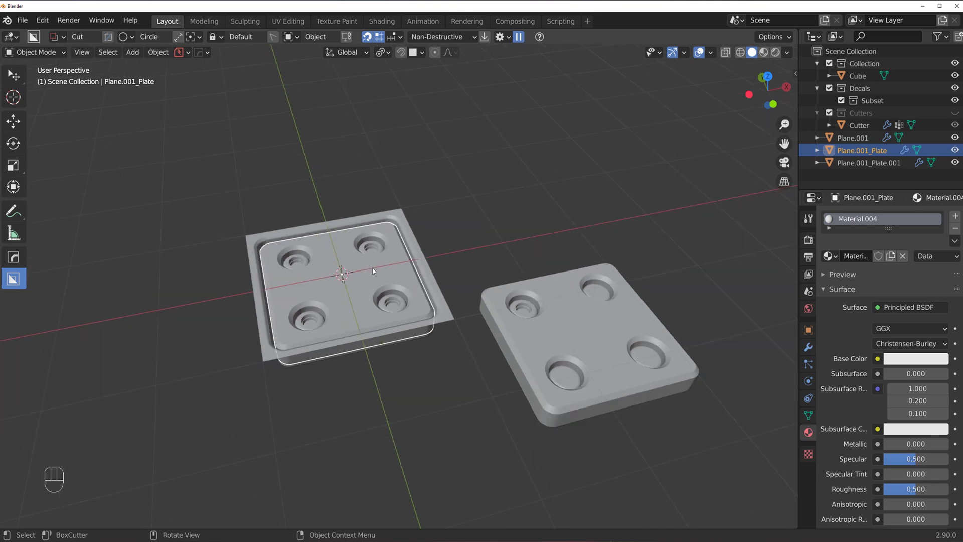
Add a new material to the duplicate plate beside the frame and set its surface shader to Emission.
left_click(532, 346)
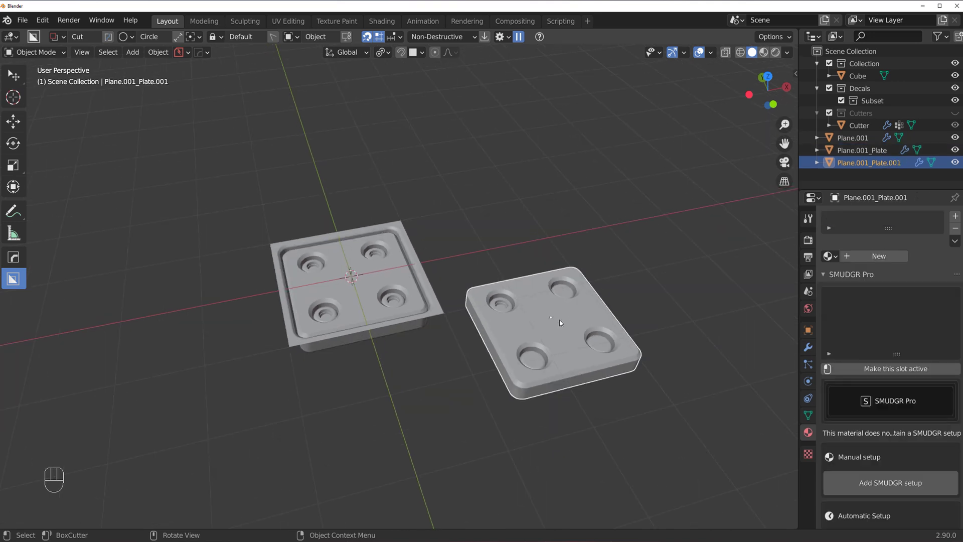
scroll(557, 317, "up", 1)
left_click(879, 256)
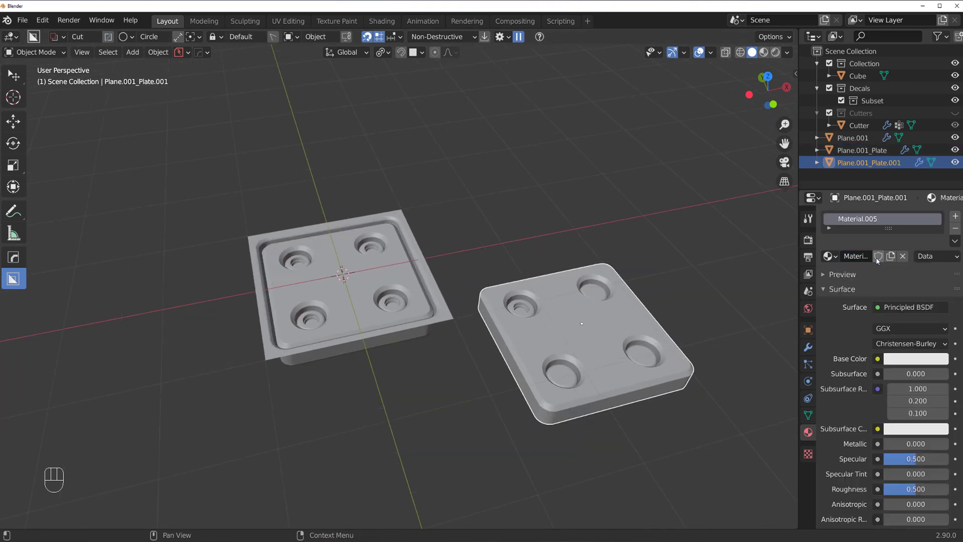
left_click(906, 308)
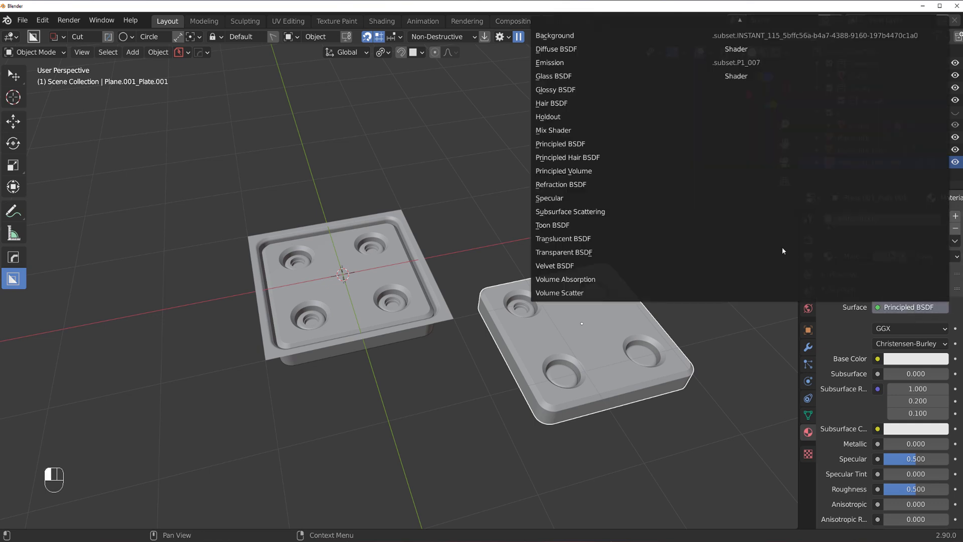
left_click(570, 63)
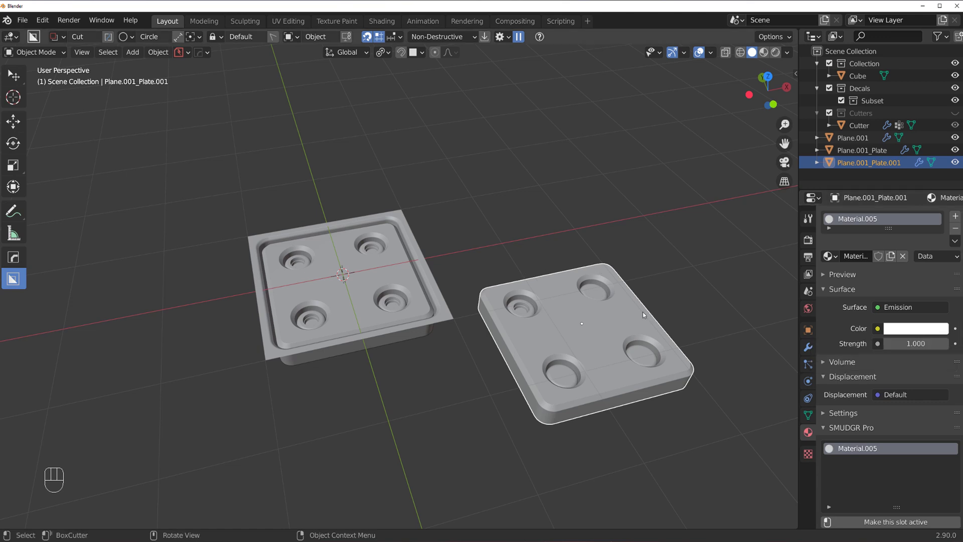
Give the emission material a slightly desaturated orange colour with hue 0.101 and set its strength to 11.5.
left_click(914, 333)
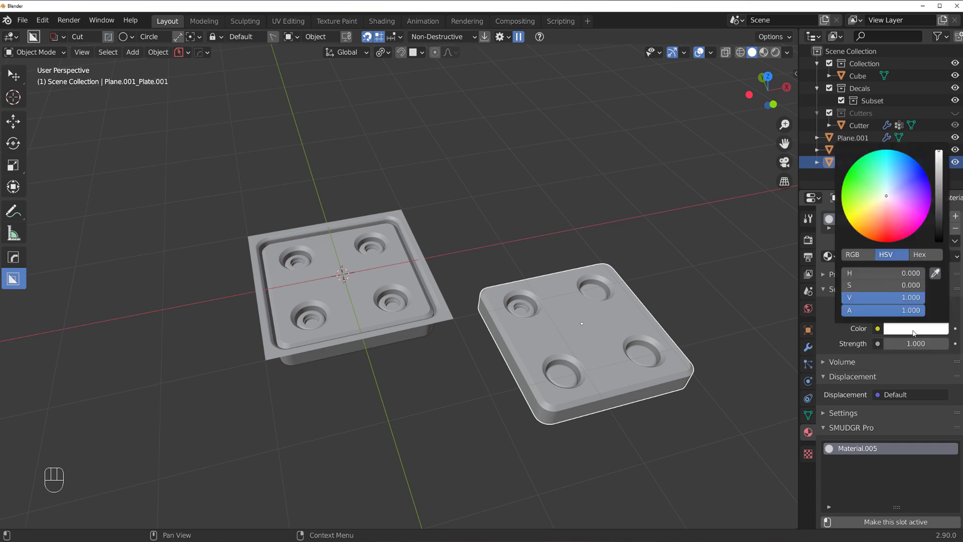
left_click_drag(880, 212, 859, 233)
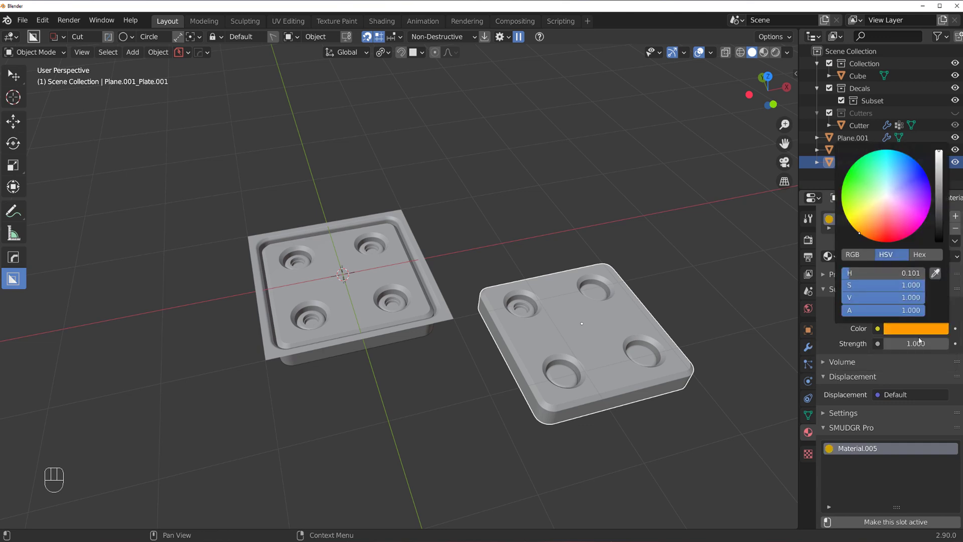
left_click_drag(916, 343, 962, 343)
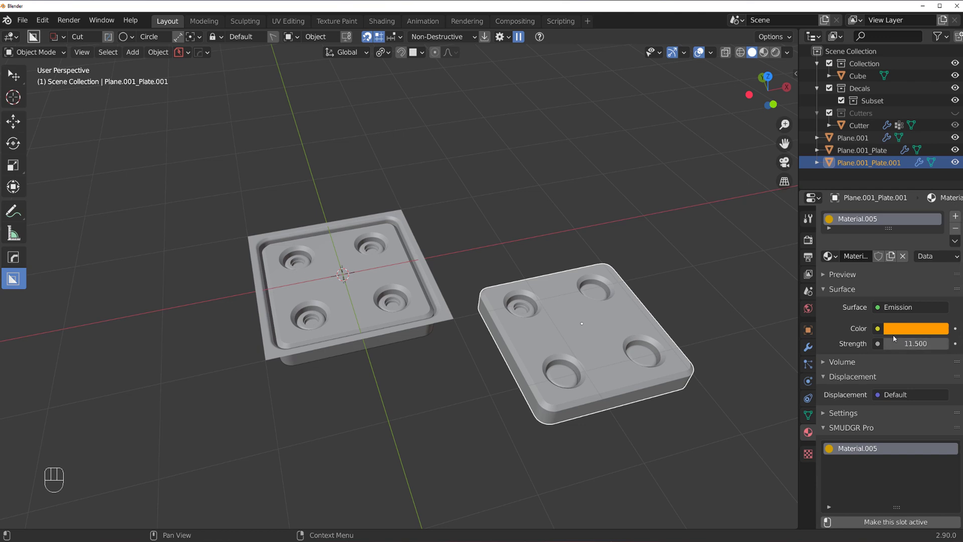
left_click(895, 333)
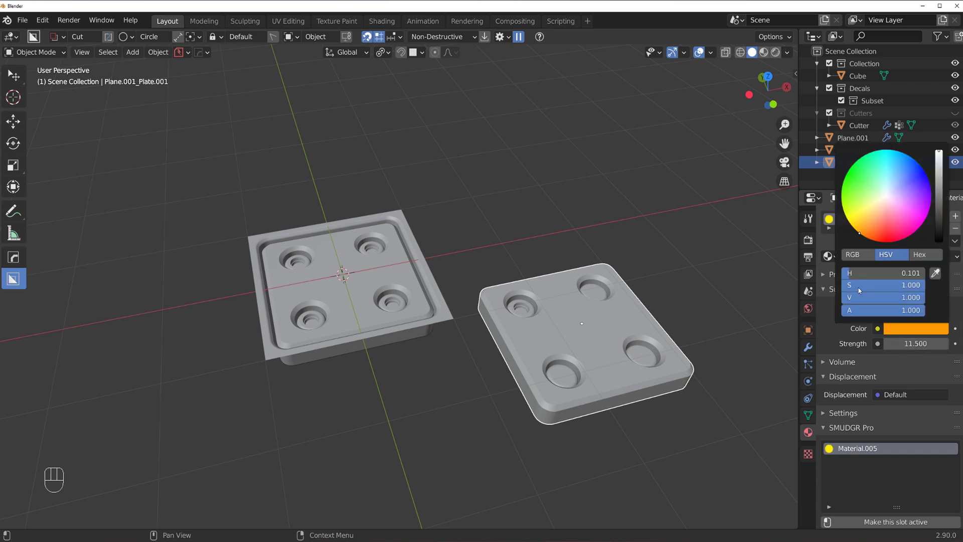
mouse_move(924, 285)
left_mouse_down()
mouse_move(842, 285)
mouse_move(913, 285)
left_mouse_up()
Edit the original plate's mesh and select the thin ring of faces inside the detailed peg's central hole.
left_click(410, 289)
scroll(381, 288, "up", 2)
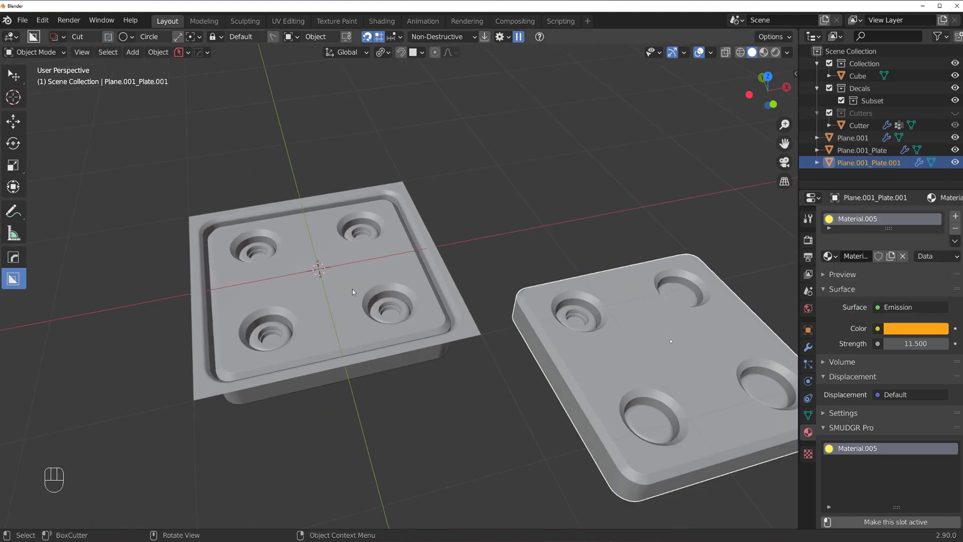
scroll(308, 293, "up", 3)
key("Tab")
left_click(340, 273)
middle_click_drag(341, 273, 542, 321, "shift")
scroll(477, 301, "up", 5)
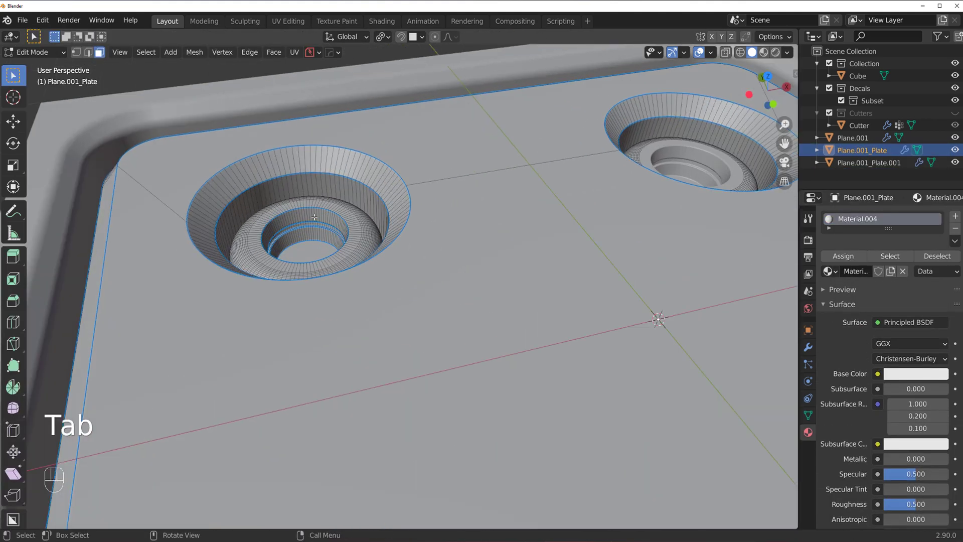
scroll(416, 306, "up", 4)
middle_click_drag(274, 192, 376, 185, "shift")
scroll(416, 306, "up", 2)
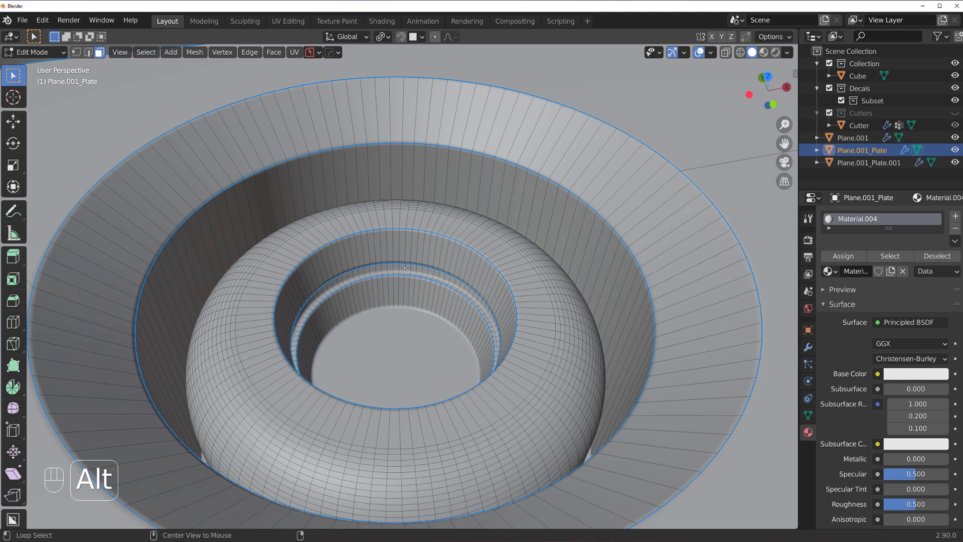
left_click(400, 260, "alt")
key("ctrl+KP_Add")
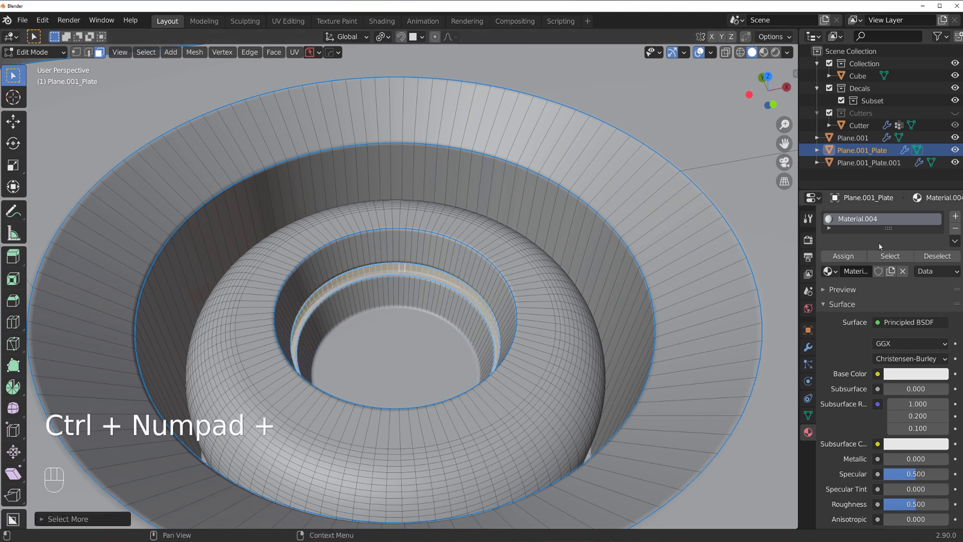
Add a second material slot to the original plate and assign the orange emission Material.005 to the selected ring faces.
left_click(953, 216)
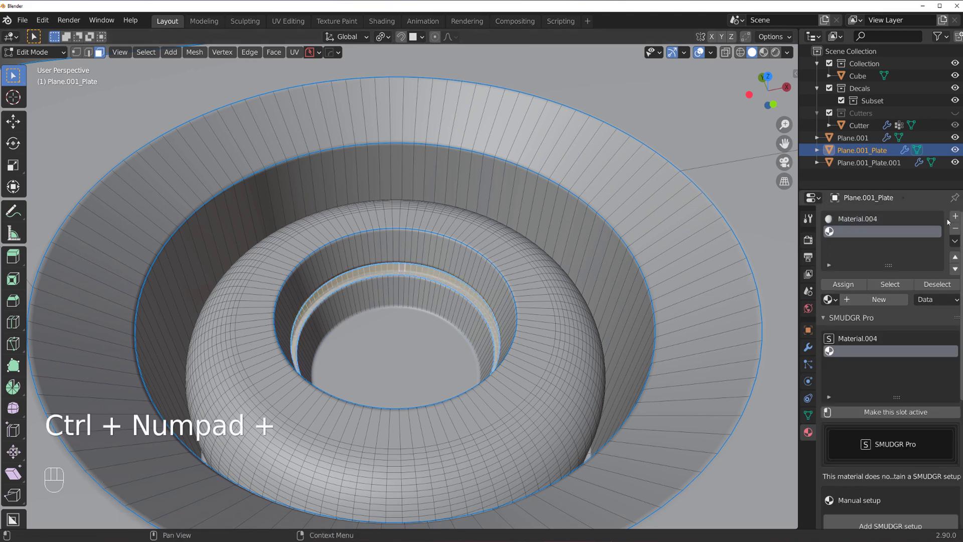
left_click(830, 300)
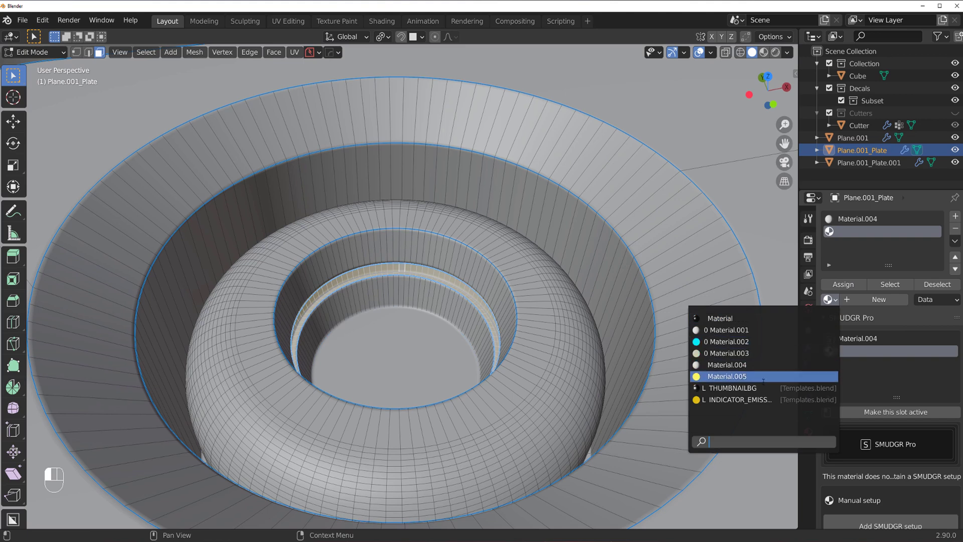
left_click(763, 376)
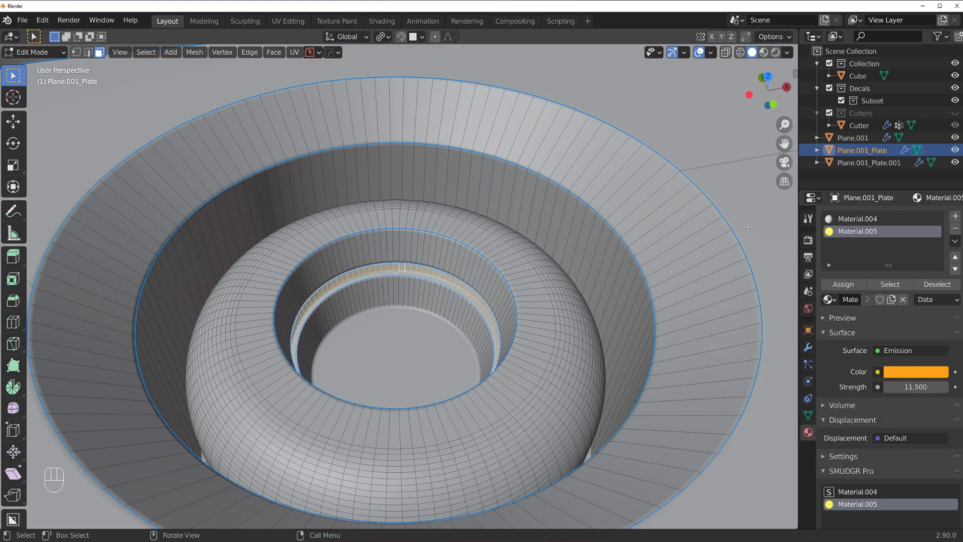
key("Tab")
Symmetrize the original plate's mesh along its Y axis with the HardOps mirror in Symmetry mode.
left_click(454, 178)
scroll(477, 281, "down", 10)
key("alt+x")
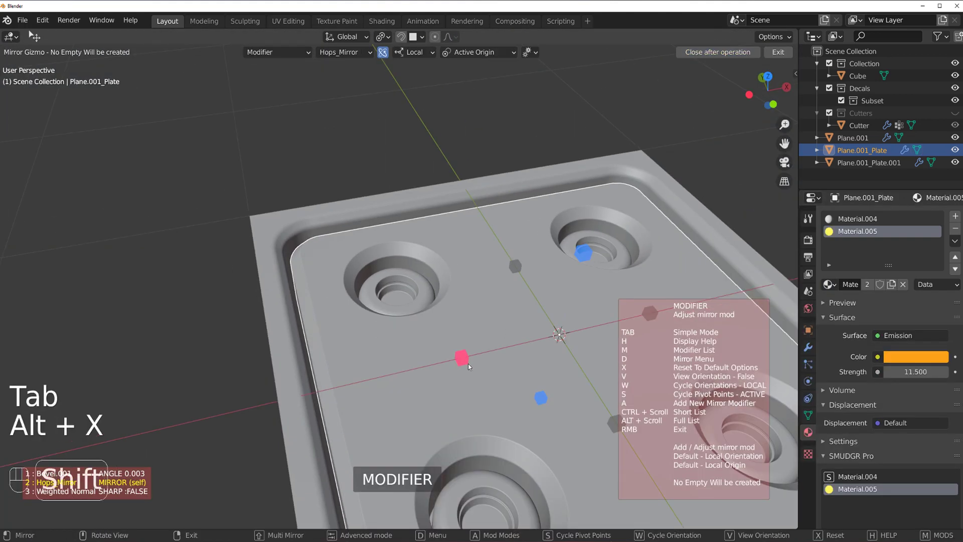
key("shift")
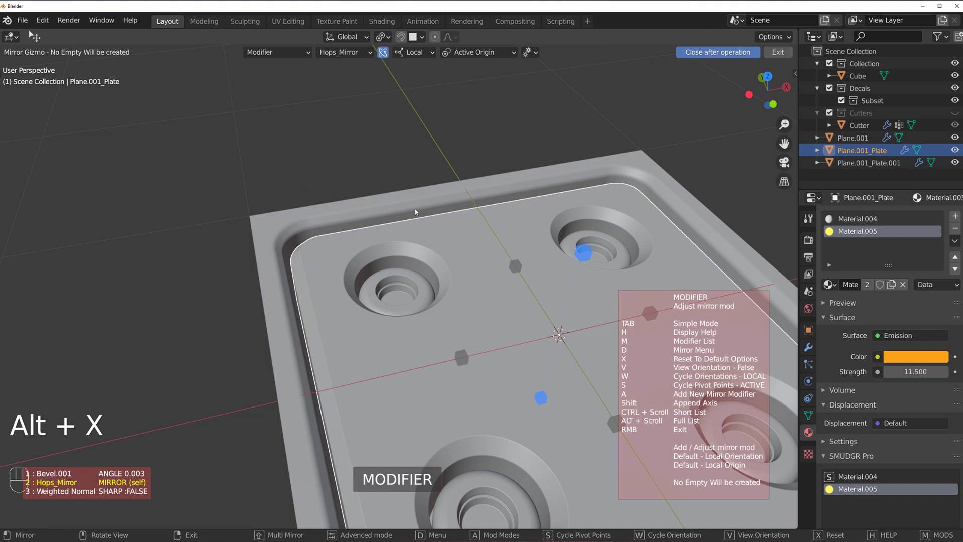
key("d")
left_click(429, 221)
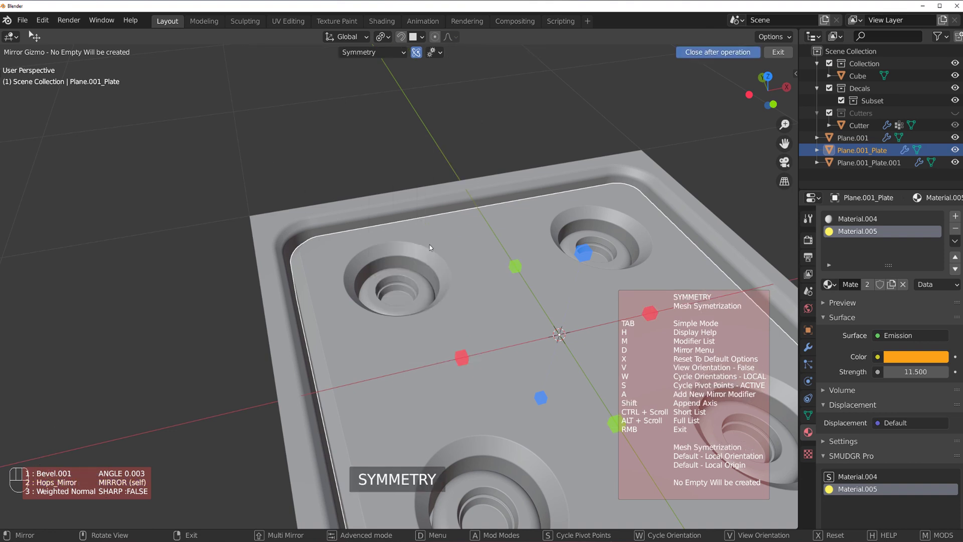
key("shift")
left_click(515, 264)
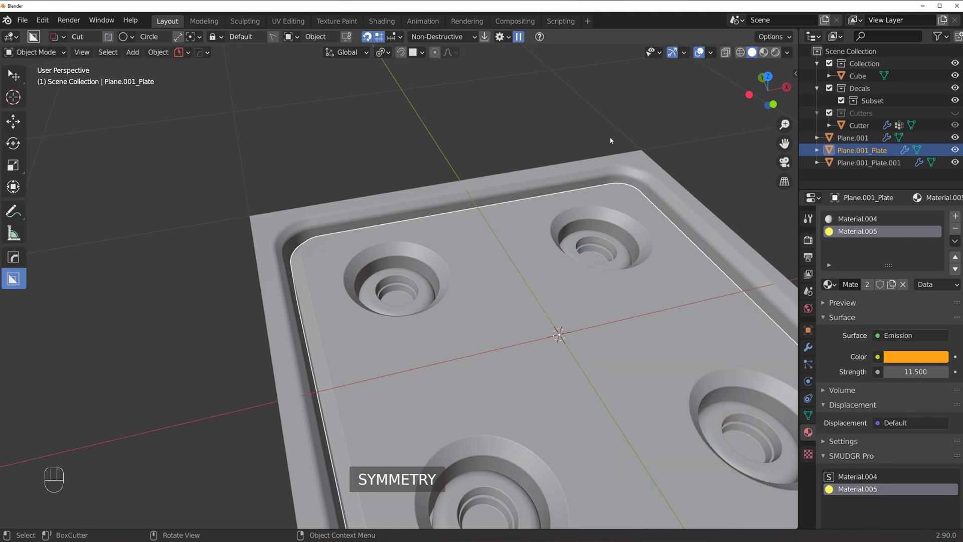
Show the viewport in material preview shading and examine the emissive ring inside the peg up close.
left_click(763, 52)
scroll(411, 278, "up", 8)
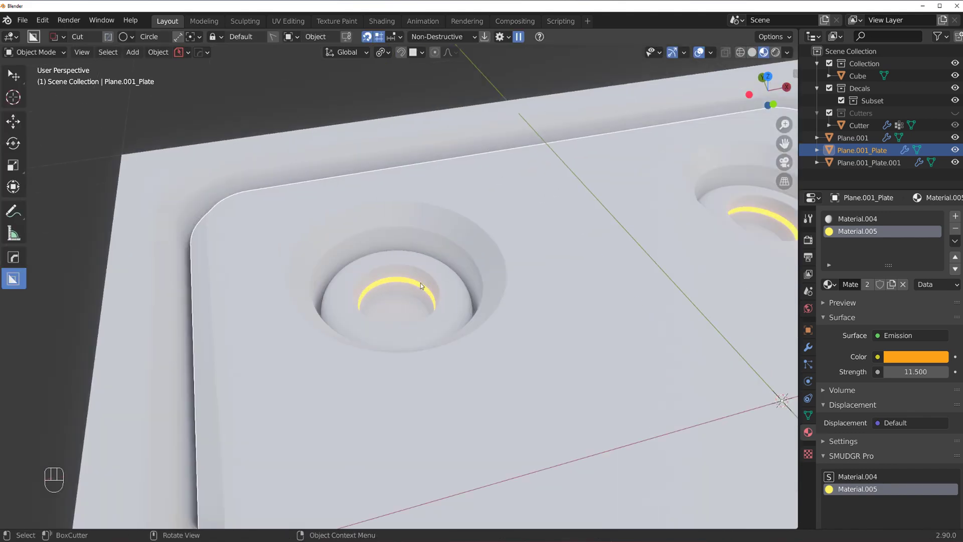
scroll(414, 242, "up", 4)
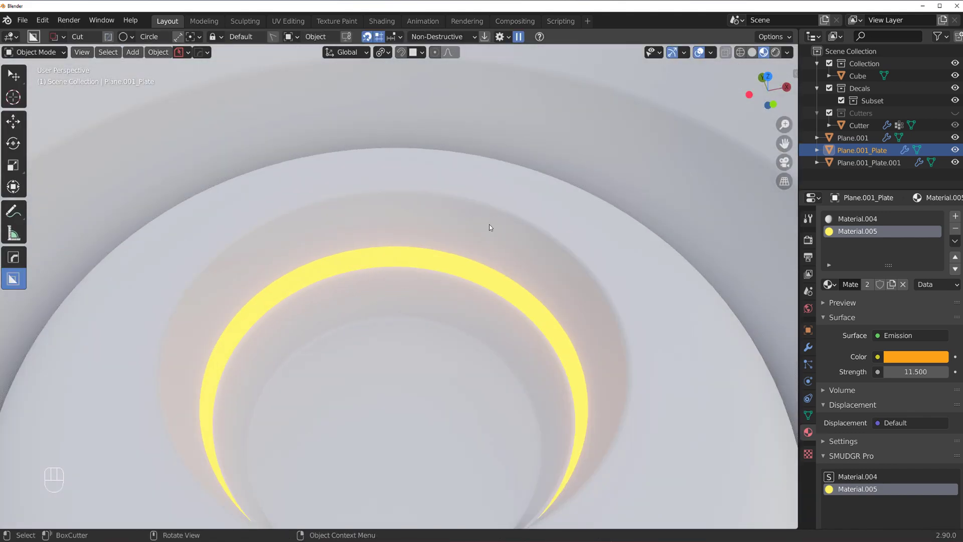
scroll(488, 251, "down", 6)
left_click(483, 272)
left_click(496, 255)
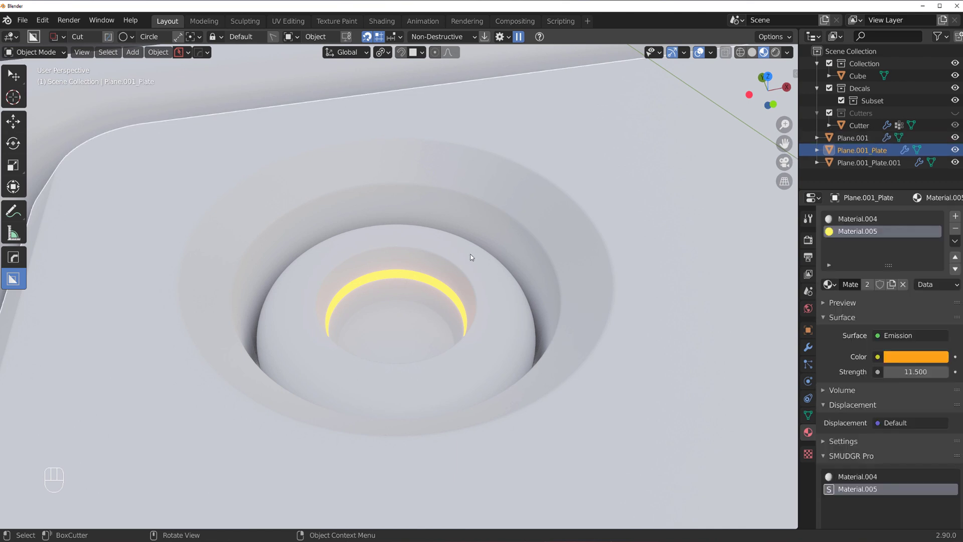
Set the material index of the plate's Bevel.001 modifier to 0 in the HardOps helper.
key("shift+Escape")
key("shift+Escape")
key("super")
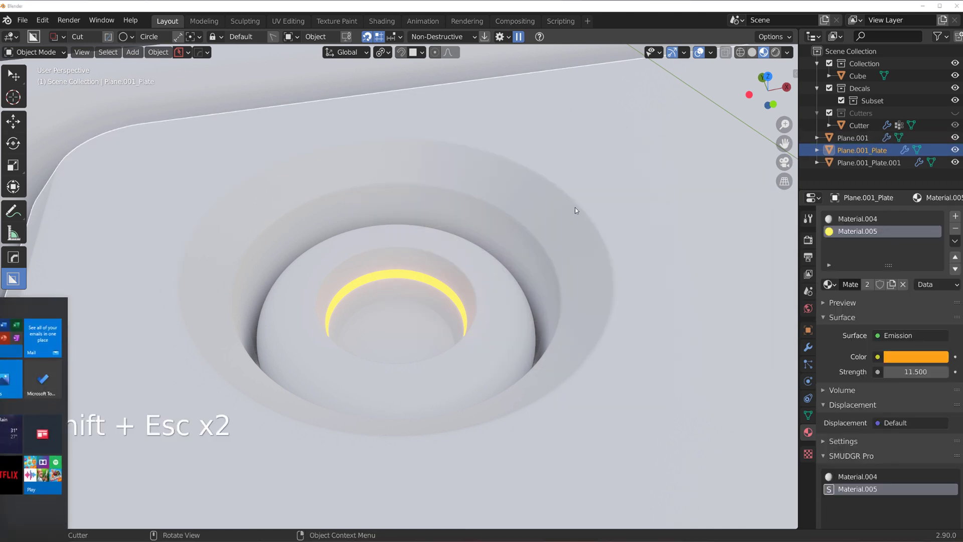
right_click(591, 235)
key("ctrl+grave")
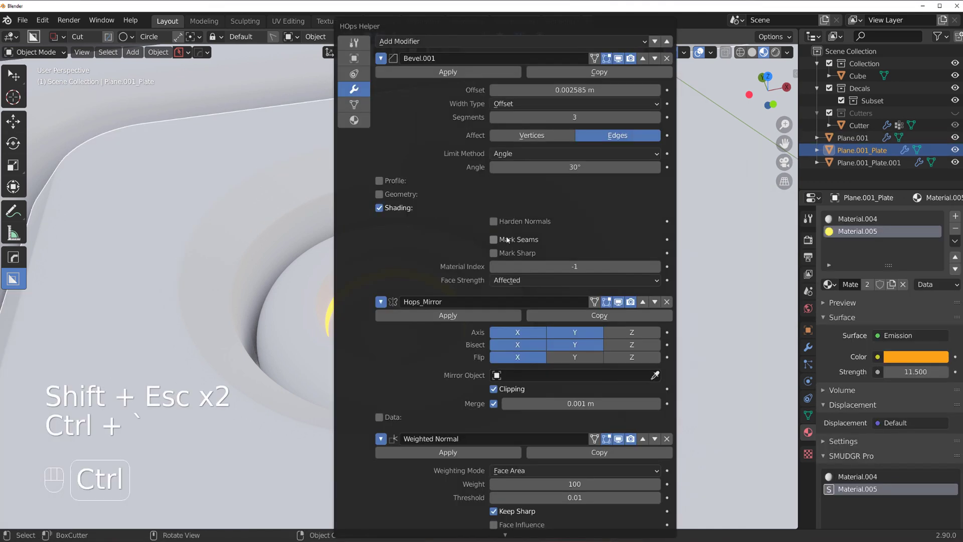
scroll(545, 307, "down", 2)
scroll(546, 307, "up", 2)
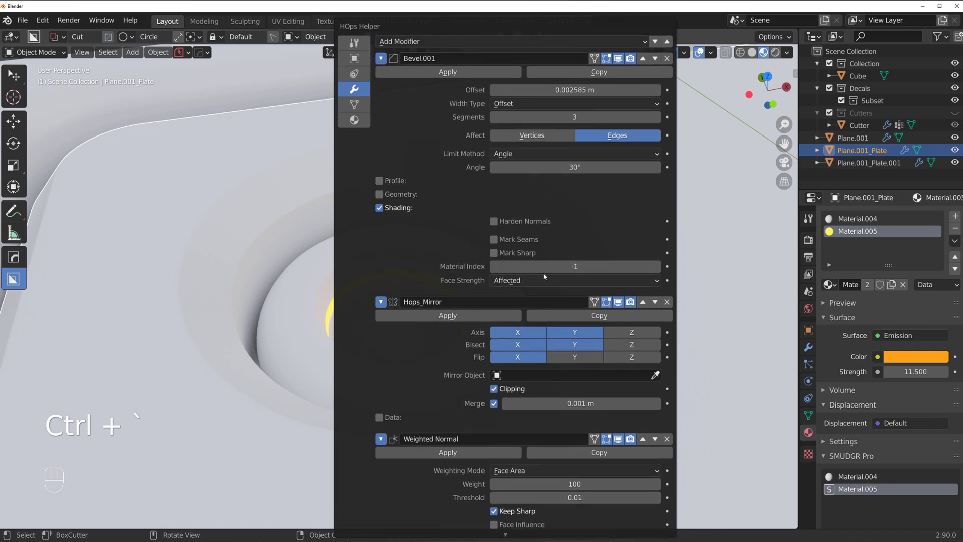
left_click(596, 266)
type("0")
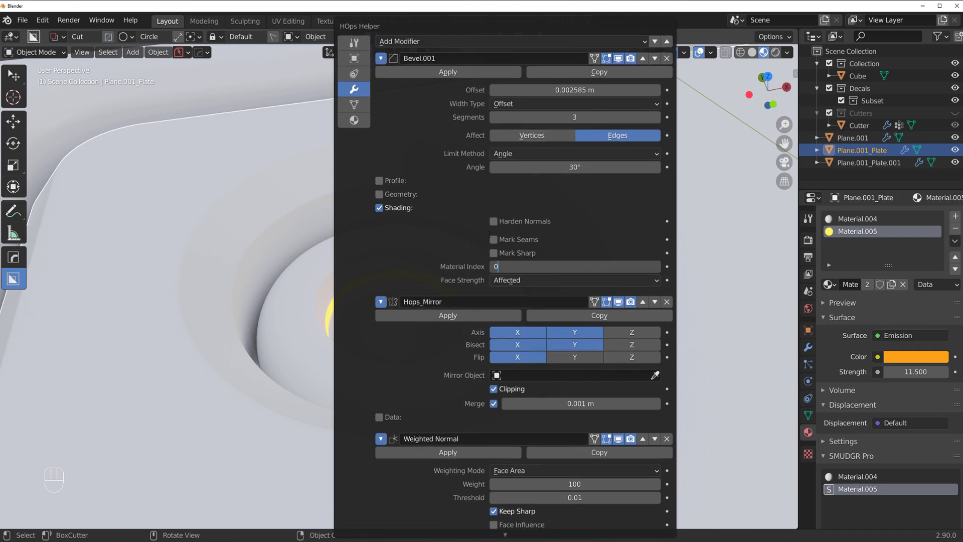
key("Return")
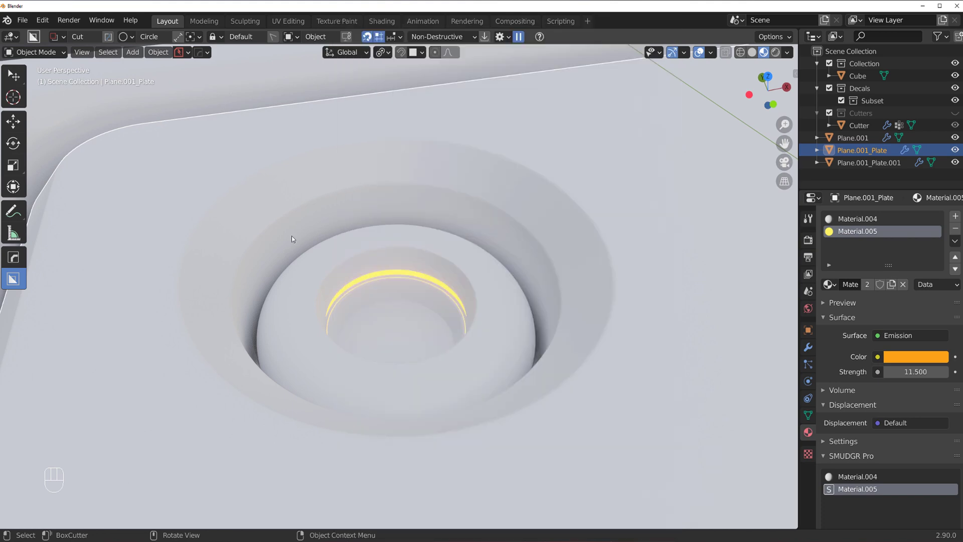
Delete the duplicate plate beside the frame, select the original plate and view it from the top.
scroll(291, 236, "down", 6)
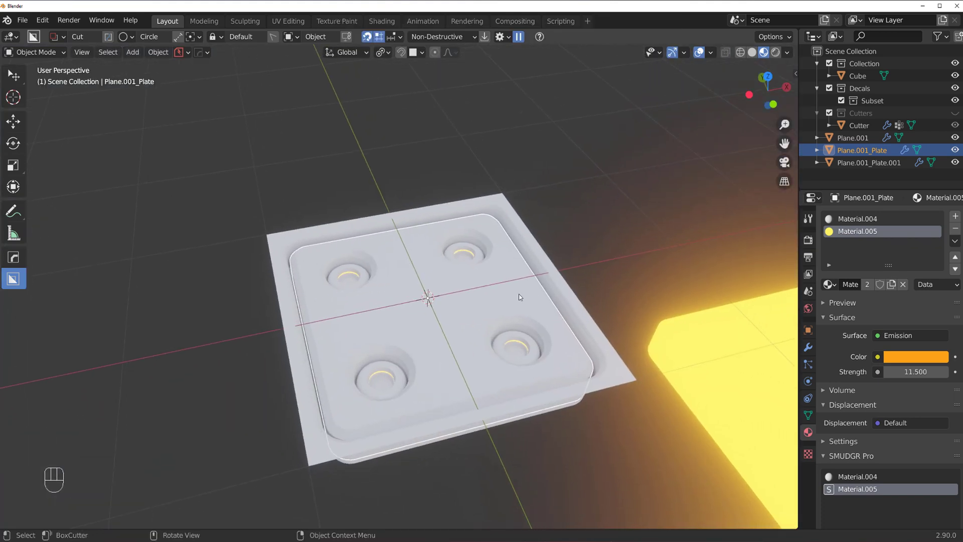
left_click(664, 331)
key("x")
scroll(508, 324, "down", 2)
scroll(533, 297, "up", 2)
middle_click_drag(529, 276, 376, 276)
left_click(487, 290)
key("grave")
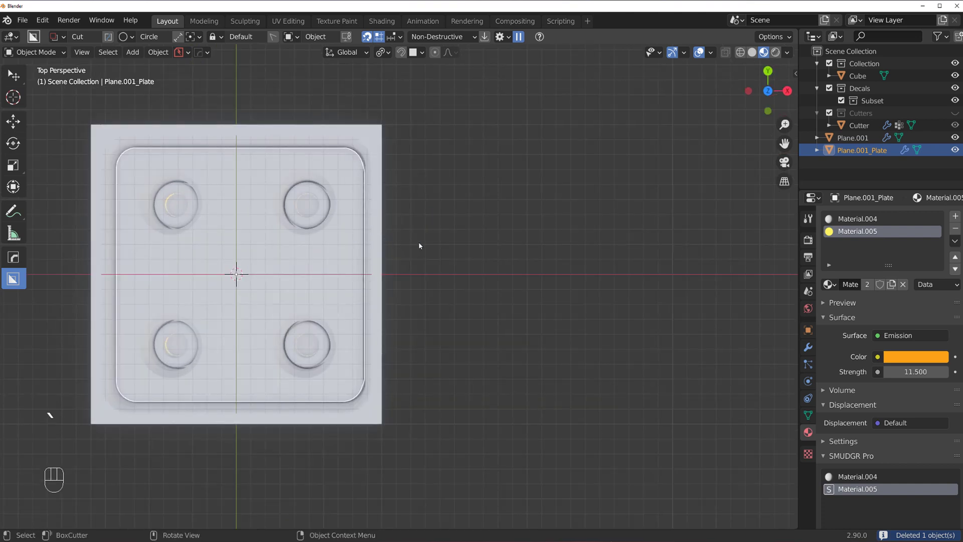
Show the DECALmachine sidebar tools with only the decal, atlas and trim sheet creation section enabled.
key("n")
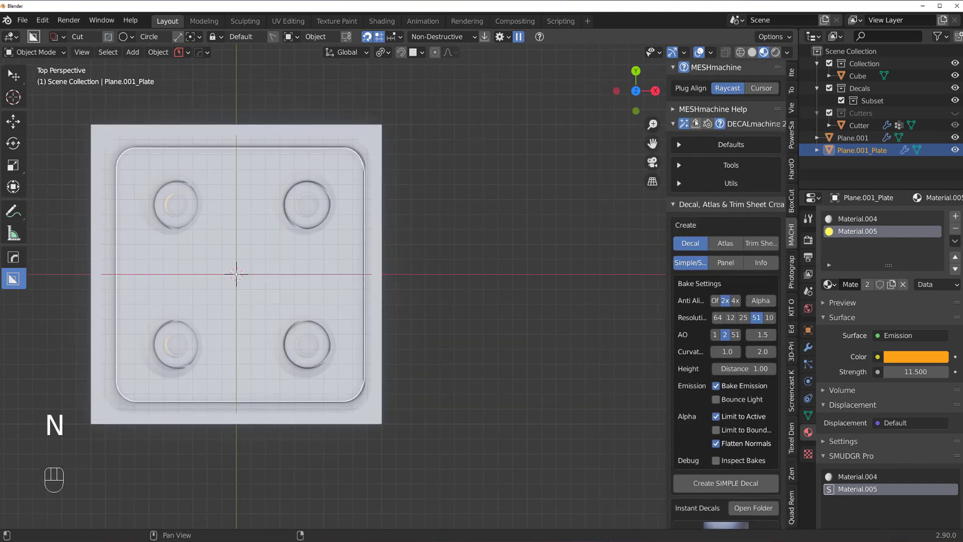
left_click(696, 125)
left_click(685, 124)
left_click(686, 124)
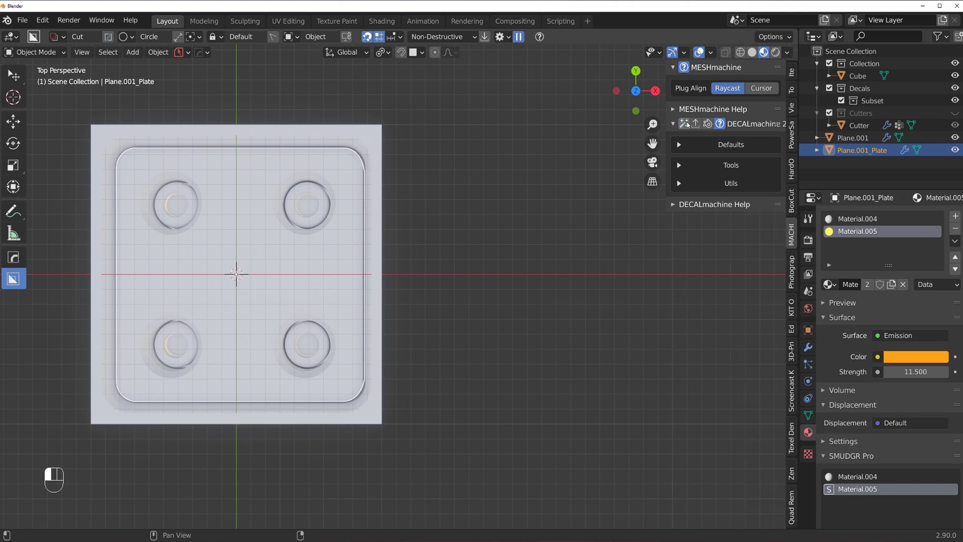
left_click(686, 125)
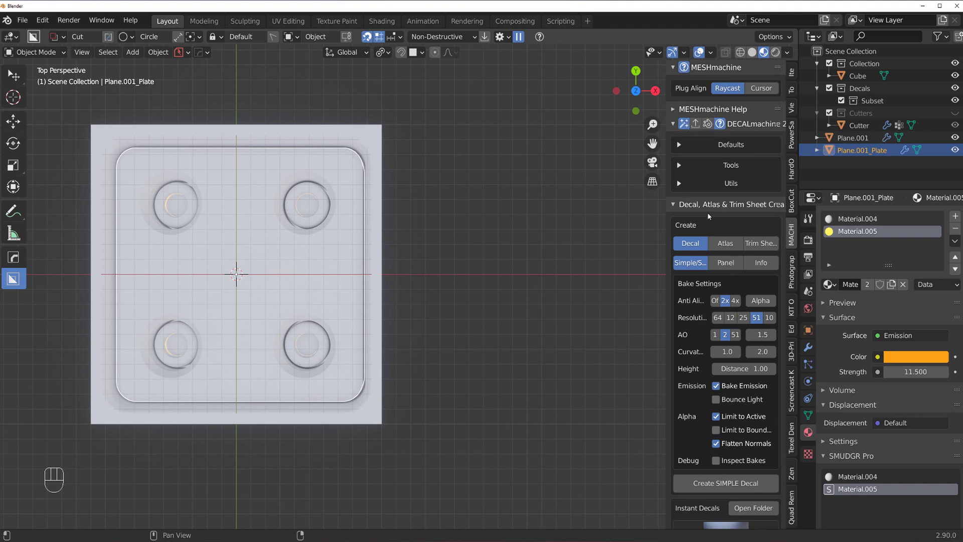
Keep emission baking on and enable Bounce Light in the DECALmachine bake settings.
scroll(722, 307, "down", 3)
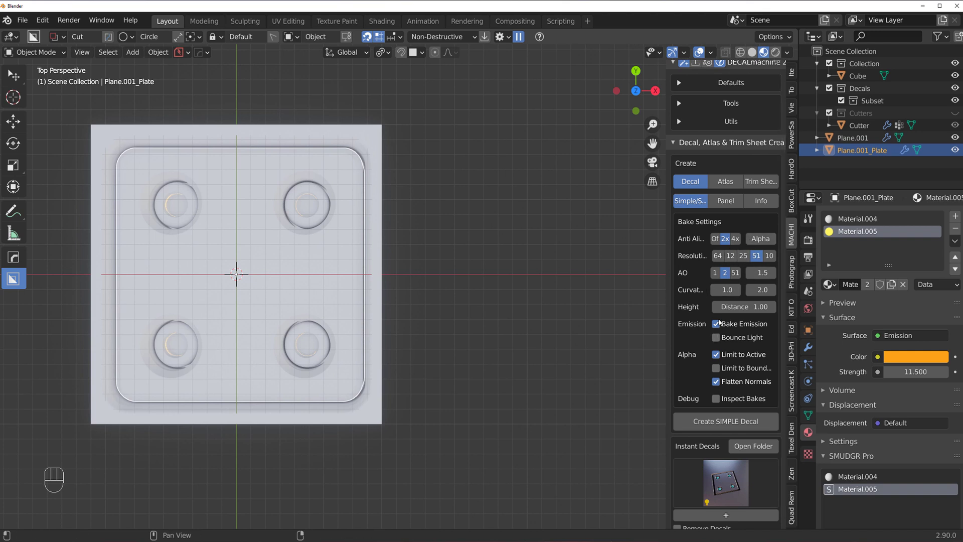
left_click(722, 325)
left_click(722, 325)
left_click(723, 338)
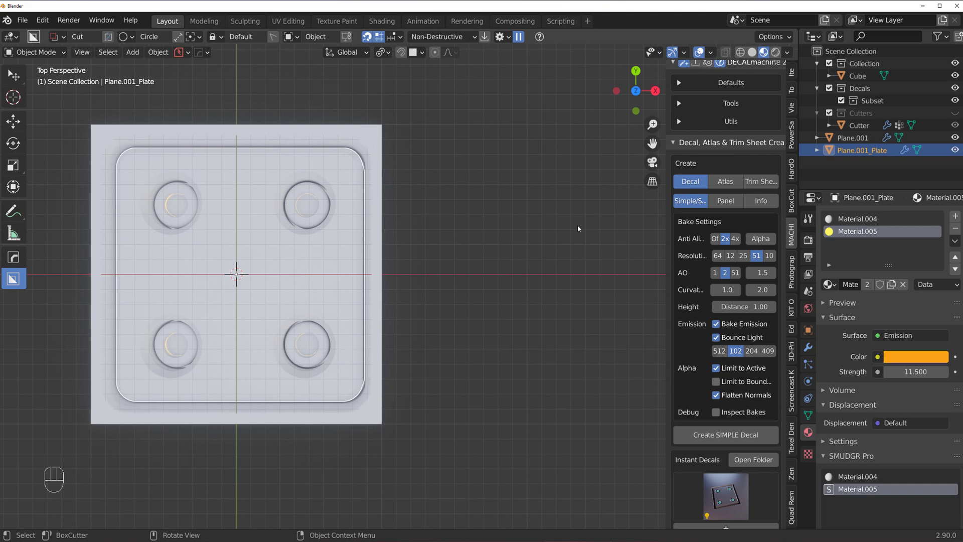
scroll(434, 447, "down", 13)
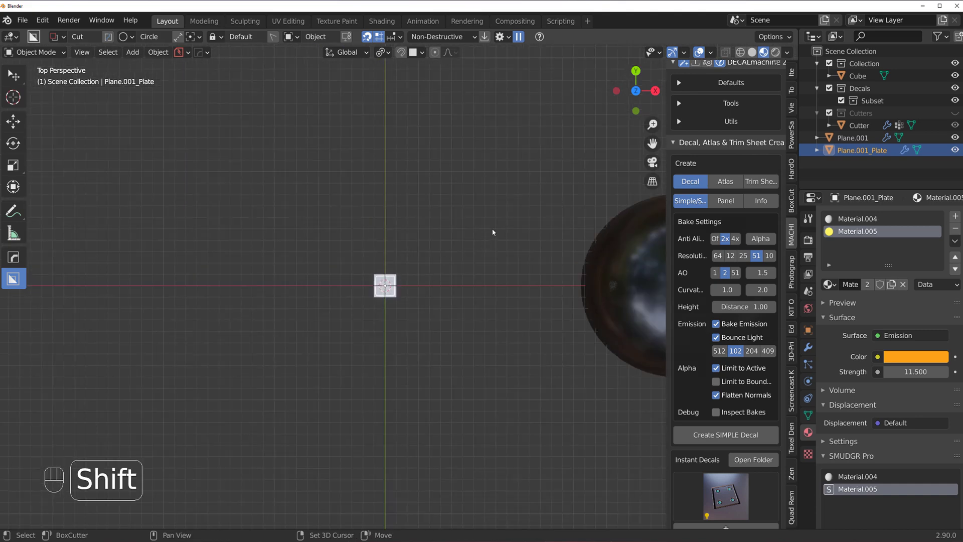
Select the sphere and insert the red glowing bar decal from the P1 decal library onto it.
middle_click_drag(492, 232, 261, 217, "shift")
scroll(444, 261, "up", 2)
middle_click_drag(445, 261, 265, 318, "shift")
scroll(392, 314, "up", 2)
left_click(379, 303)
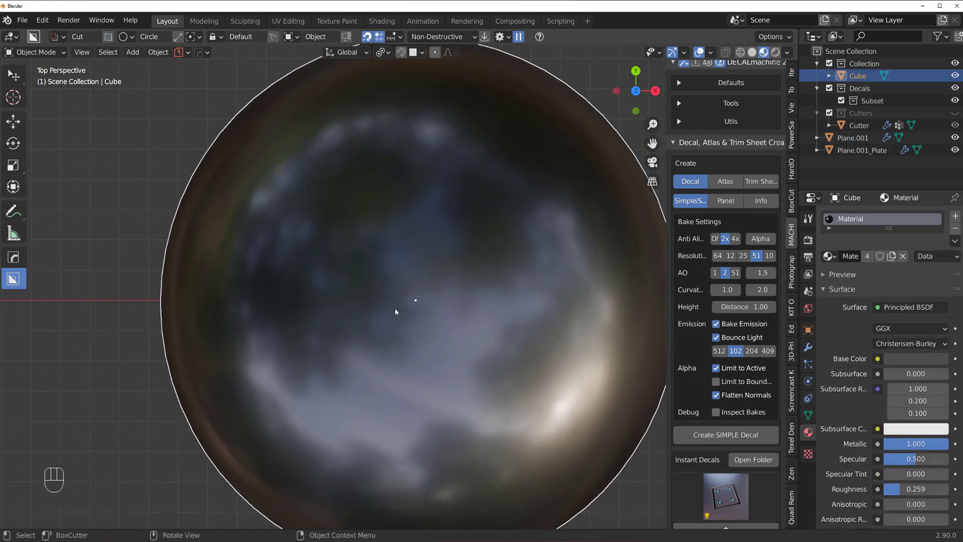
scroll(371, 321, "down", 3)
key("d")
key("w")
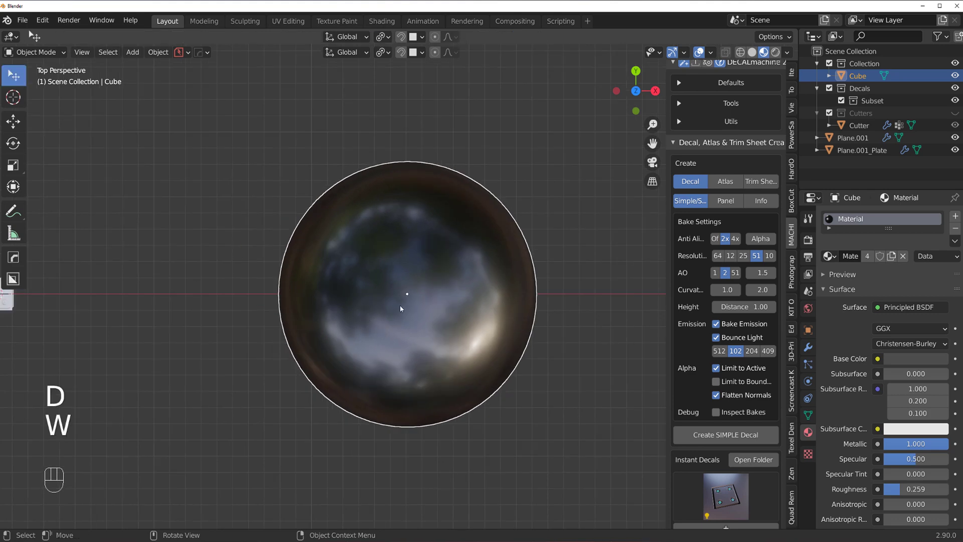
left_click(222, 344)
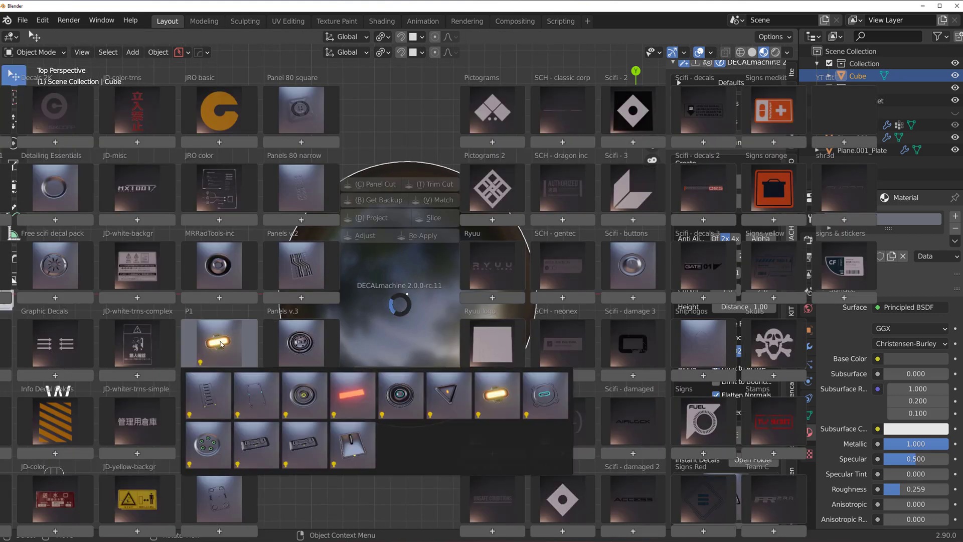
left_click(364, 407)
scroll(407, 351, "up", 6)
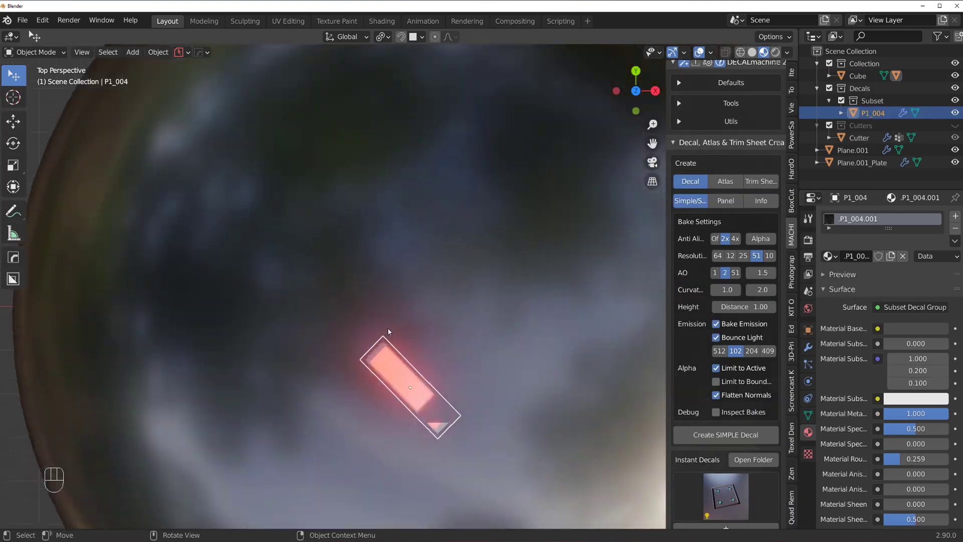
Project the red bar decal onto the sphere's curved surface.
middle_click_drag(421, 368, 462, 175)
scroll(443, 327, "up", 2)
scroll(467, 239, "up", 1)
key("alt+d")
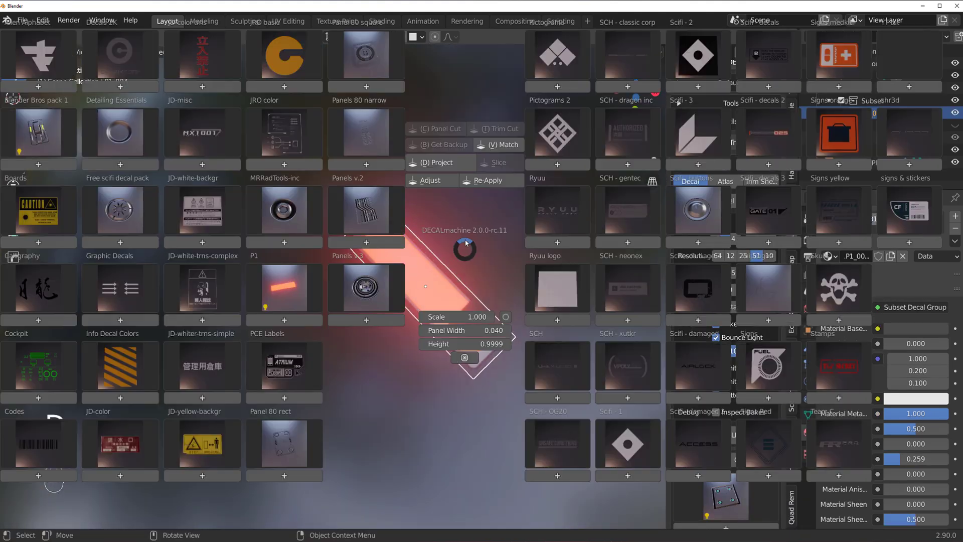
left_click(445, 170)
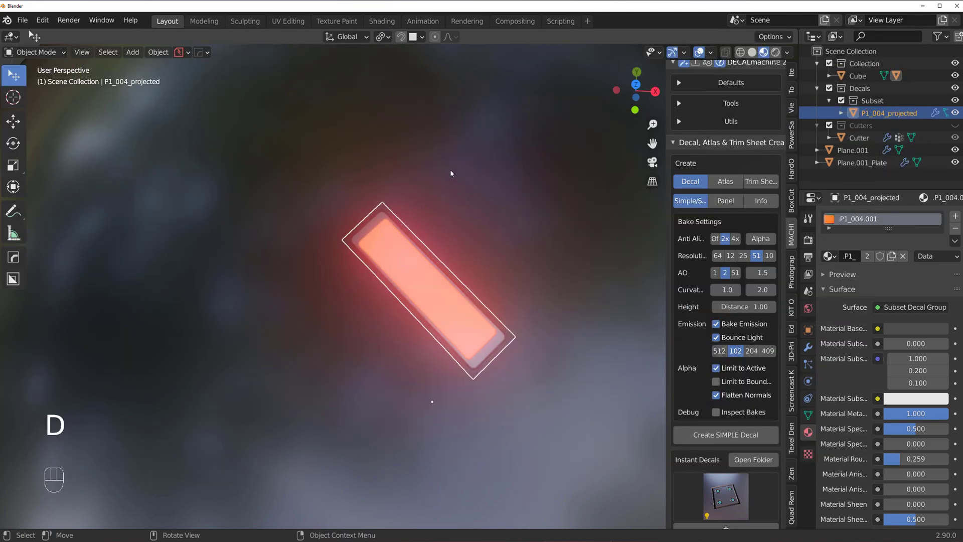
Increase the projected red decal's emission brightness with Adjust Decal.
key("alt+d")
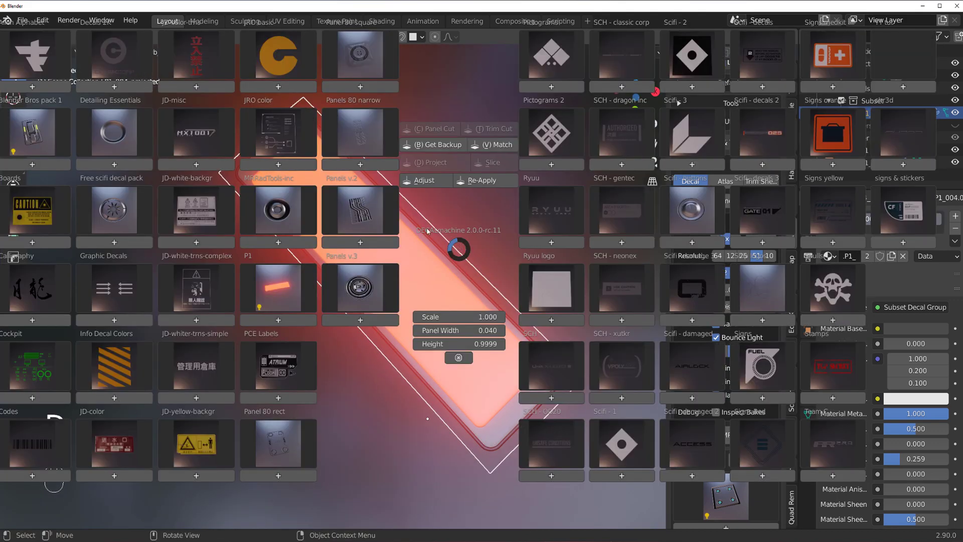
left_click(449, 182)
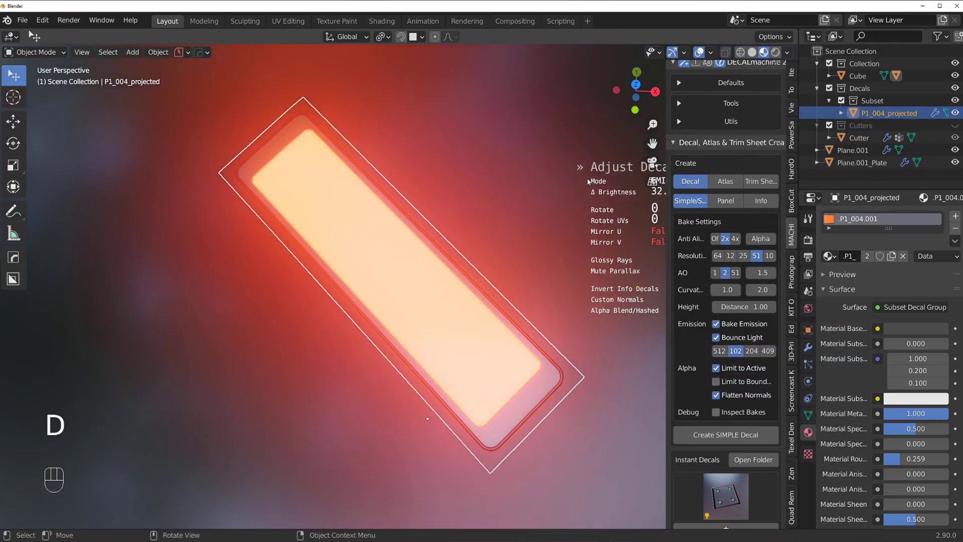
left_click(643, 187)
scroll(459, 263, "down", 5)
middle_click_drag(459, 263, 445, 307)
scroll(472, 297, "down", 1)
scroll(471, 297, "up", 2)
Insert the yellow glowing light decal from the P1 library onto the sphere and move it beside the red decal.
left_click(496, 239)
scroll(504, 294, "down", 2)
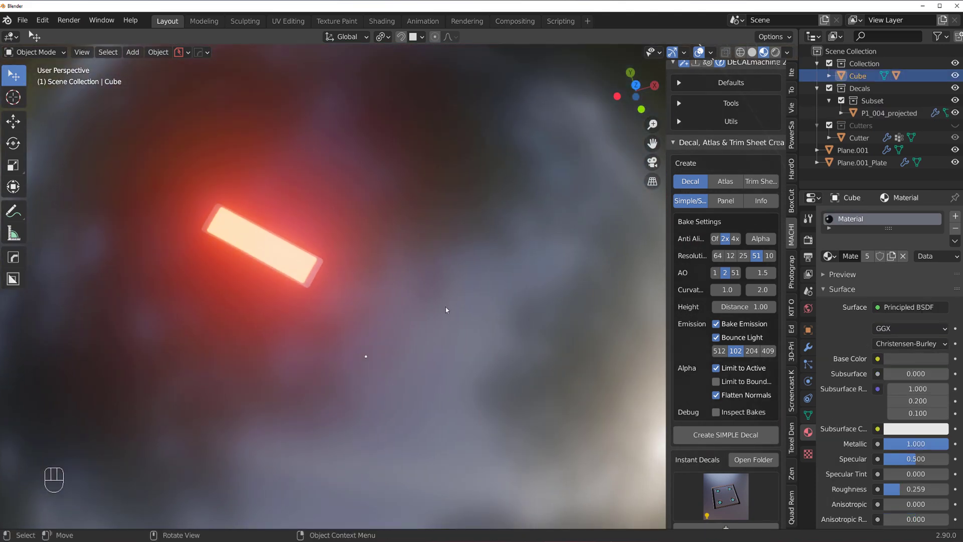
key("d")
mouse_move(286, 354)
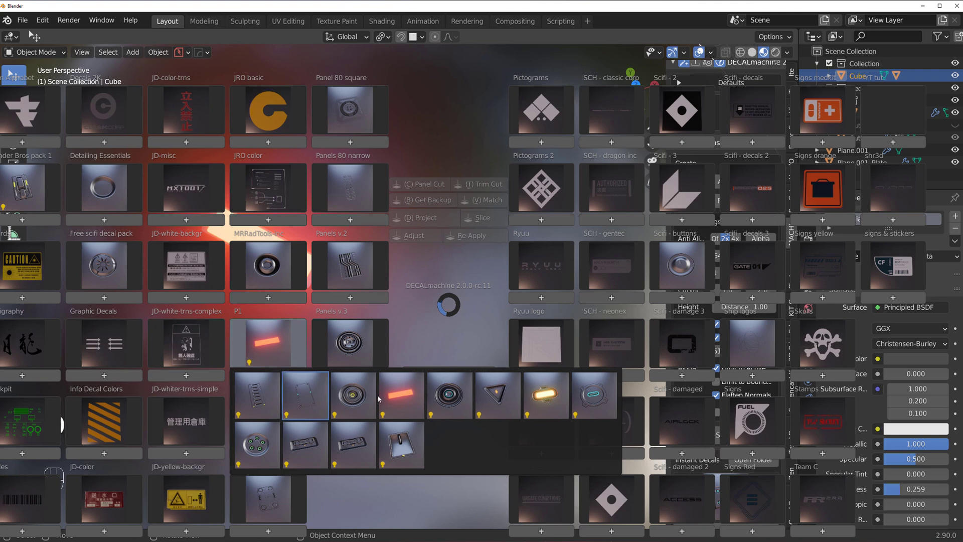
left_click(544, 394)
scroll(525, 391, "up", 3)
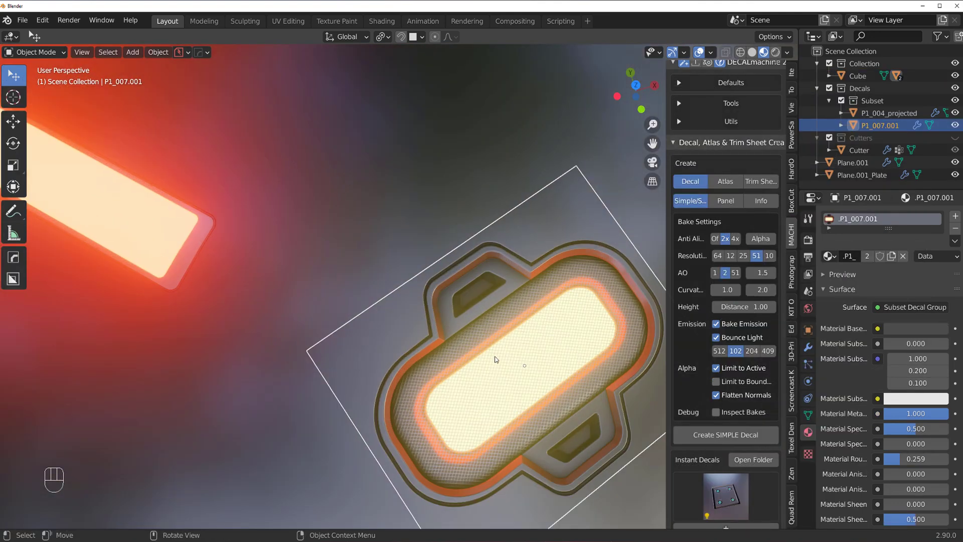
key("g")
left_click(402, 178, "ctrl")
Examine the yellow decal up close, comparing its lit centre, mesh surround and raised rim with the red decal.
middle_click_drag(317, 215, 380, 320, "shift")
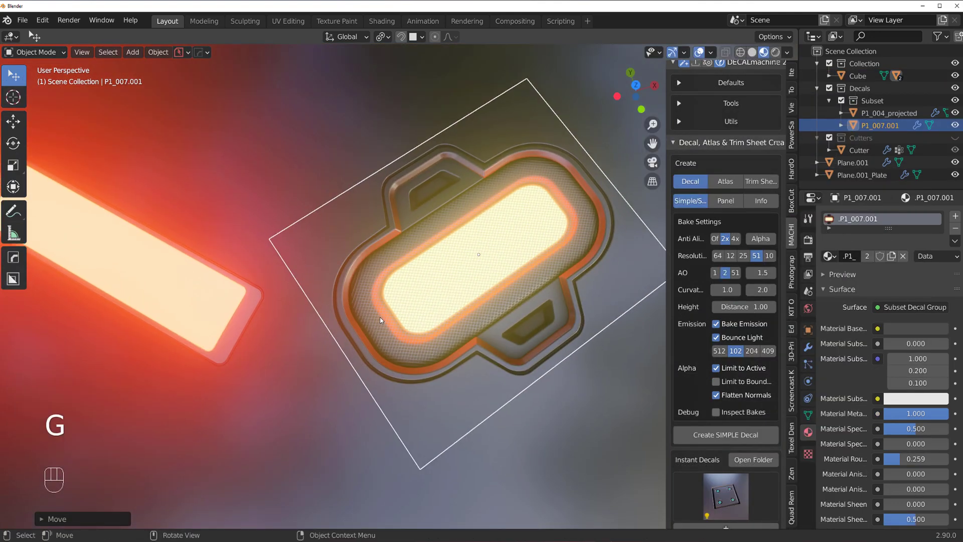
middle_click_drag(316, 296, 391, 321, "shift")
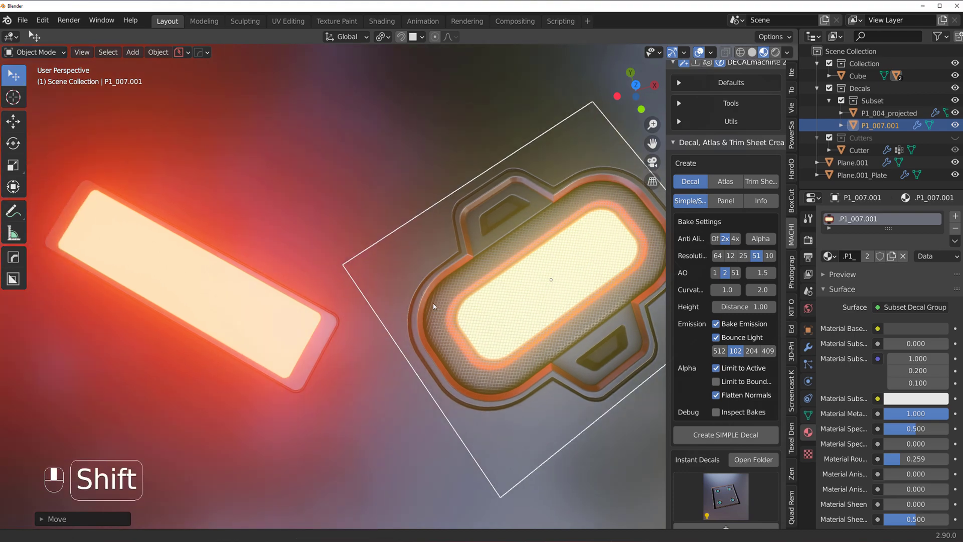
scroll(540, 296, "up", 4)
middle_click_drag(485, 315, 416, 280, "shift")
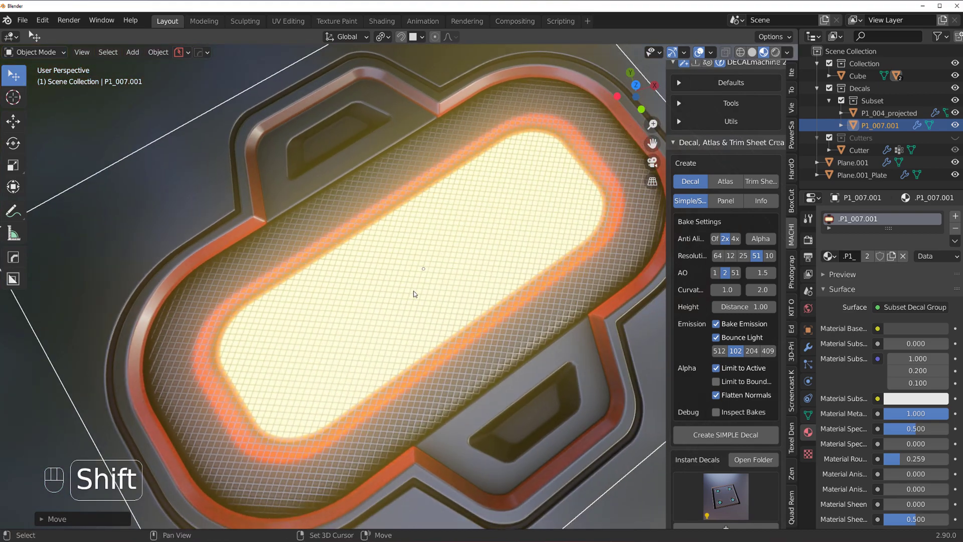
scroll(417, 301, "down", 5)
scroll(422, 306, "up", 4)
scroll(373, 280, "down", 3)
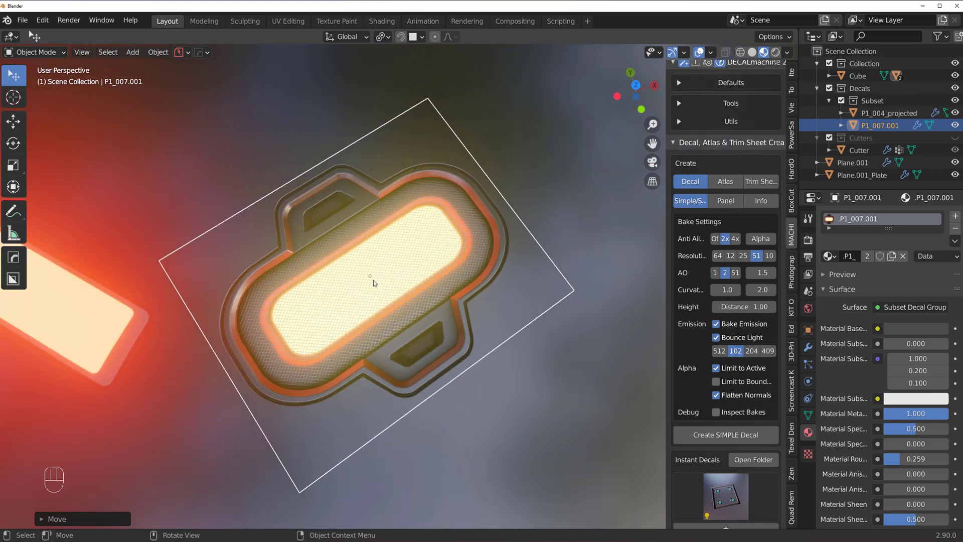
scroll(376, 286, "up", 4)
scroll(380, 293, "down", 2)
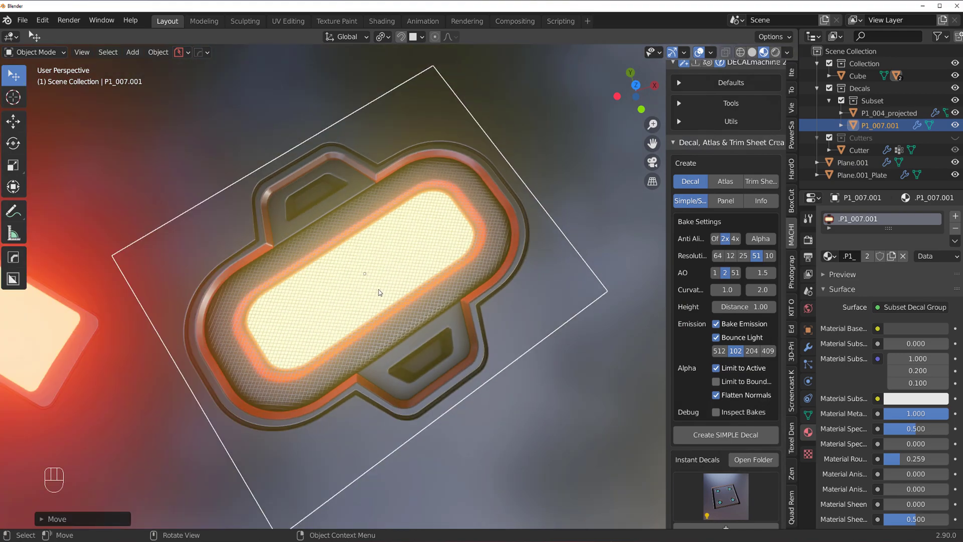
Increase the yellow decal's emission brightness by about 12.3 with Adjust Decal and check the light around its rim.
key("d")
left_click(346, 220)
key("d")
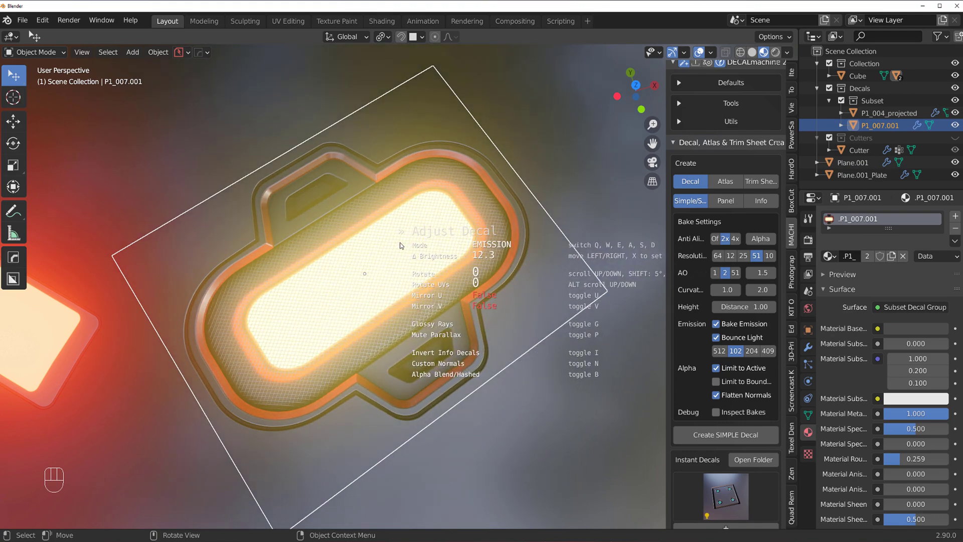
left_click(396, 242)
scroll(417, 279, "up", 4)
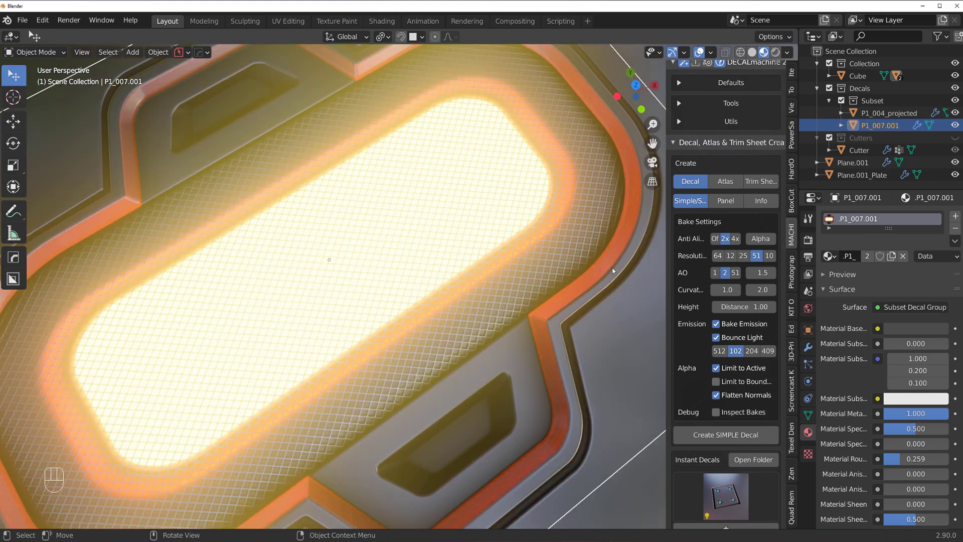
middle_click_drag(398, 421, 402, 295, "shift")
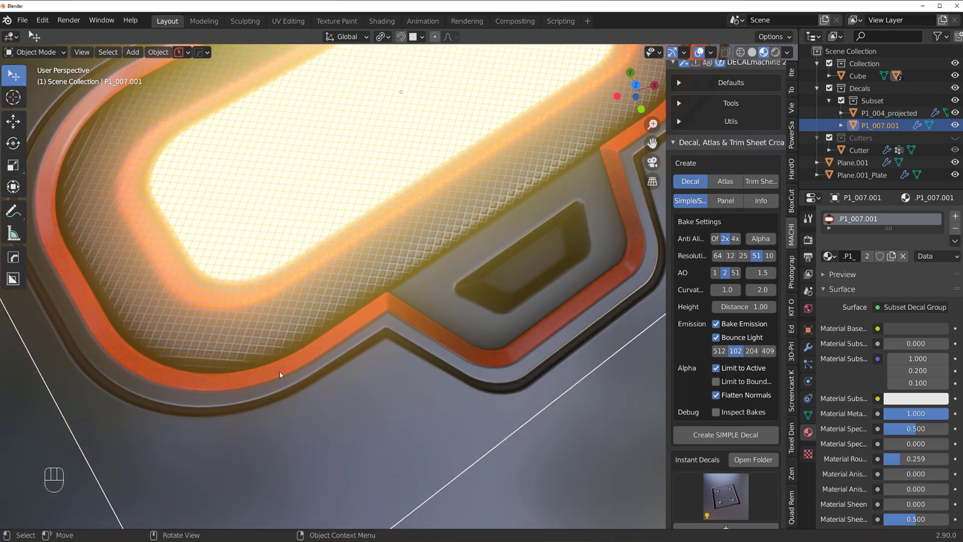
scroll(227, 403, "down", 6)
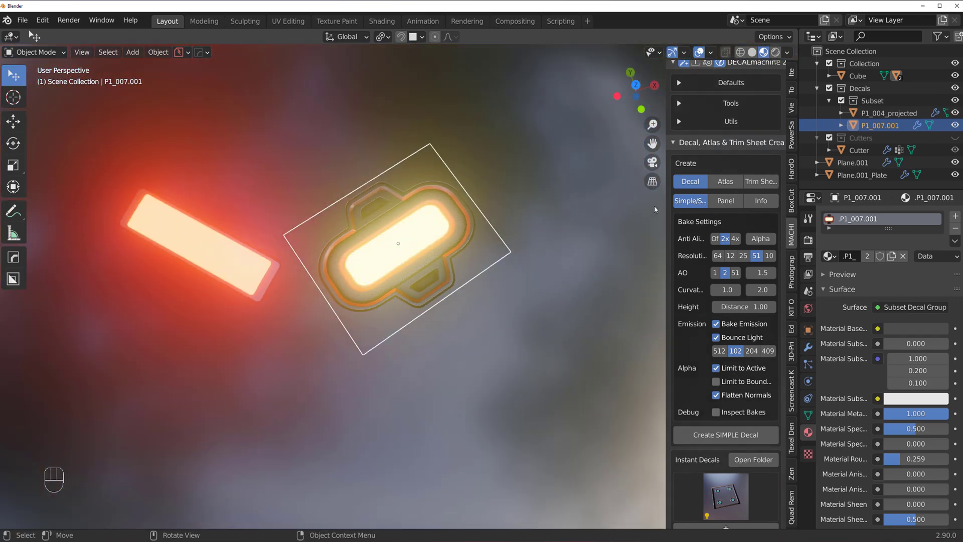
Select the red and yellow decals on the sphere and delete both.
left_click(369, 287)
scroll(380, 281, "up", 2)
scroll(413, 268, "down", 4)
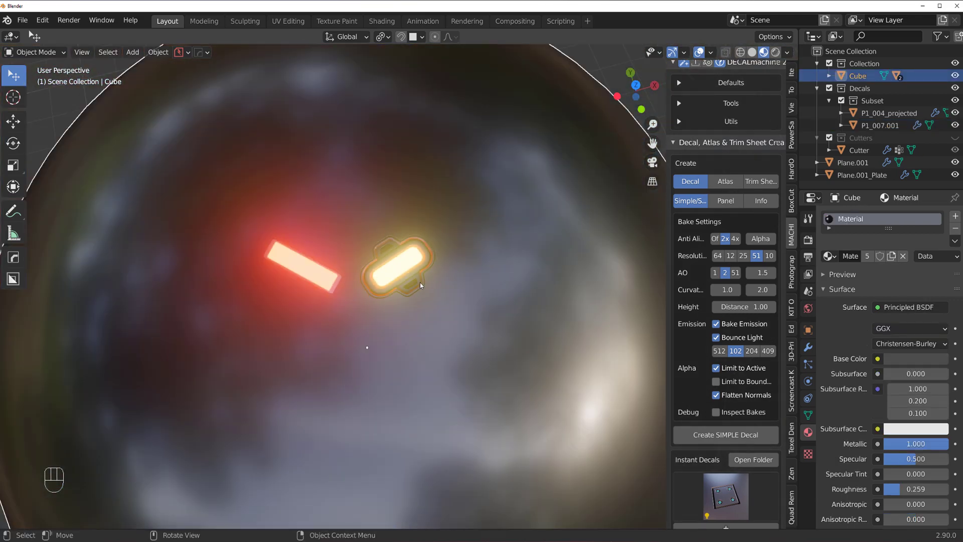
left_click(420, 282)
left_click(306, 275, "shift")
left_click(307, 276, "shift")
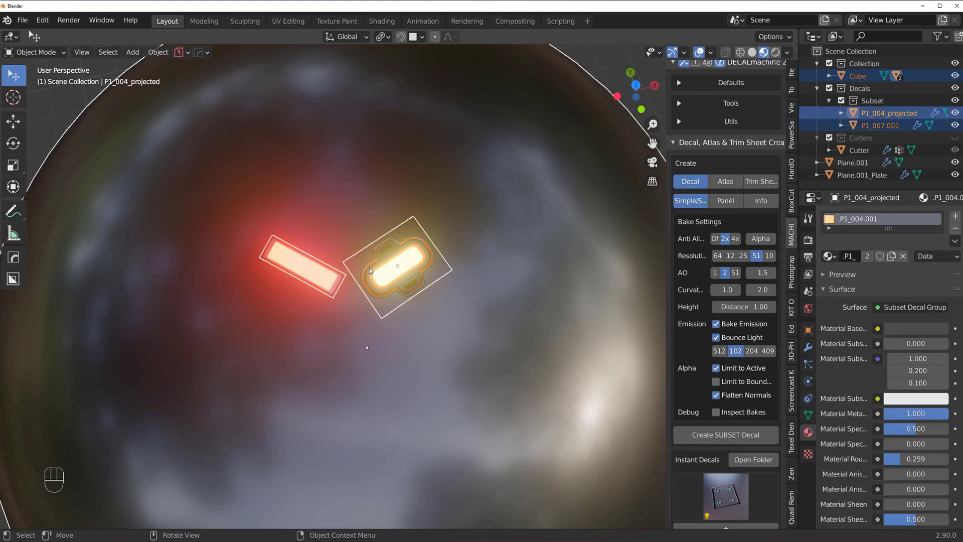
left_click(395, 265)
left_click(327, 273, "shift")
key("x")
left_click(330, 268)
scroll(318, 336, "down", 1)
scroll(318, 339, "down", 7)
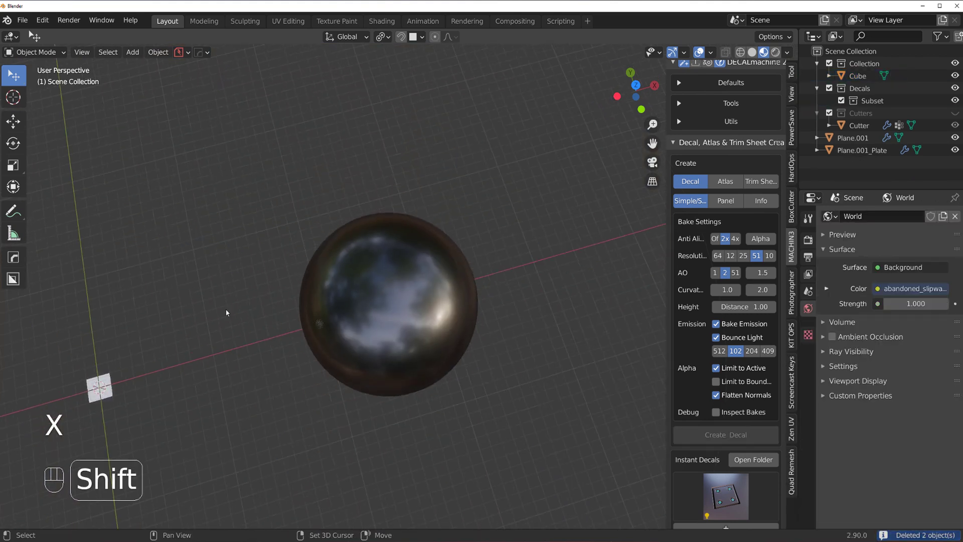
View the frame and plate from the top and disable Bounce Light in the DECALmachine bake settings.
middle_click_drag(226, 312, 424, 256, "shift")
scroll(423, 255, "up", 7)
middle_click_drag(288, 318, 438, 245, "shift")
scroll(439, 244, "up", 3)
key("grave")
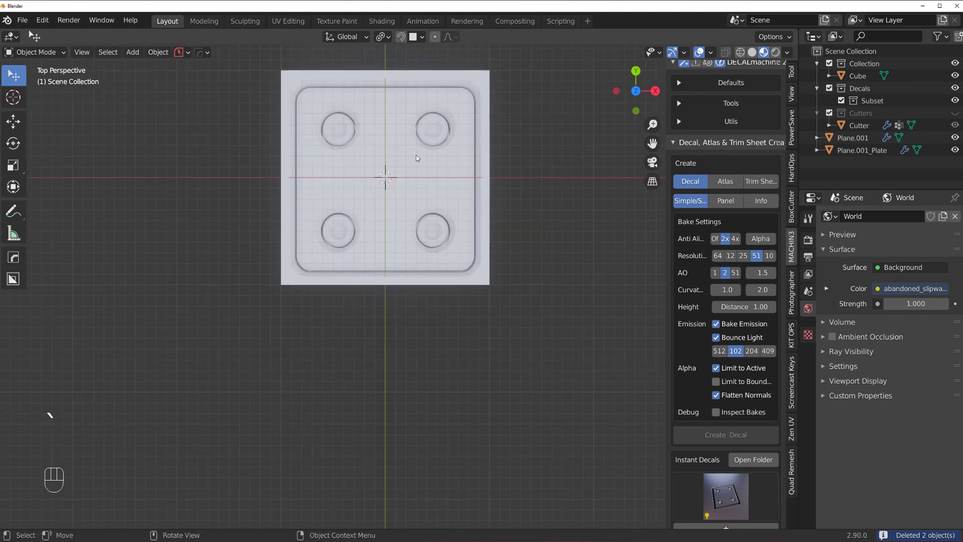
scroll(417, 159, "up", 2)
middle_click_drag(412, 176, 391, 261, "shift")
left_click(724, 340)
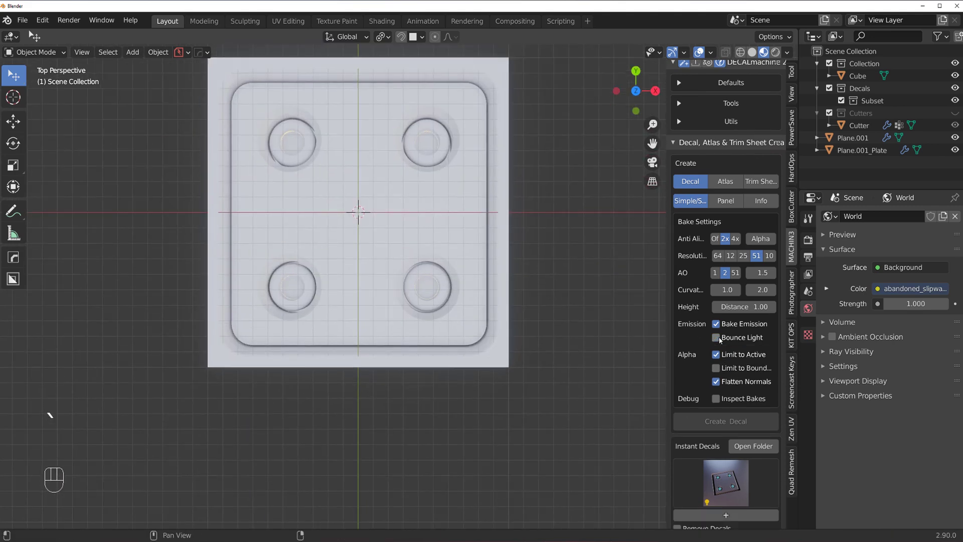
Switch the top view to orthographic projection and select the plate inside the frame.
scroll(345, 212, "up", 2)
middle_click_drag(345, 212, 327, 278, "shift")
scroll(332, 251, "up", 2)
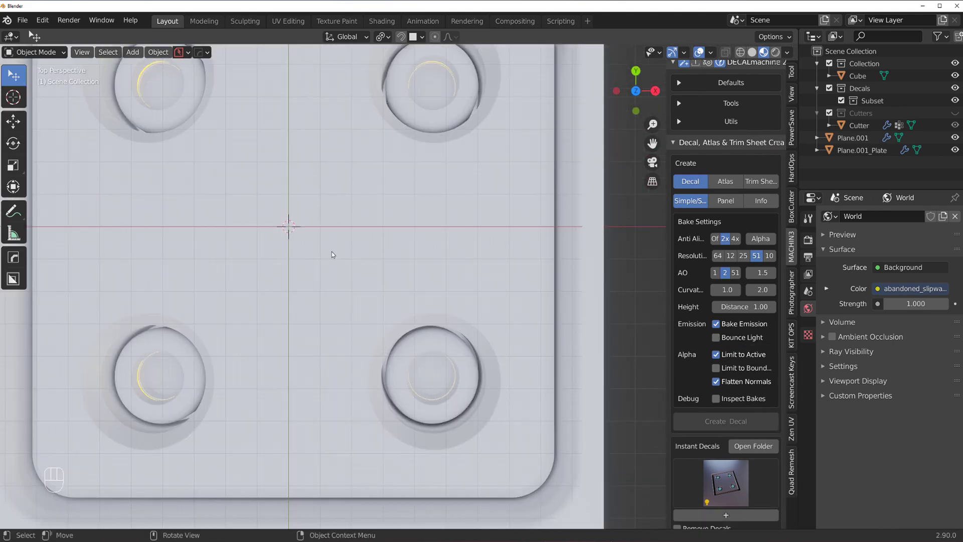
middle_click_drag(333, 230, 350, 273, "shift")
key("KP_5")
scroll(290, 261, "down", 3)
left_click(361, 210)
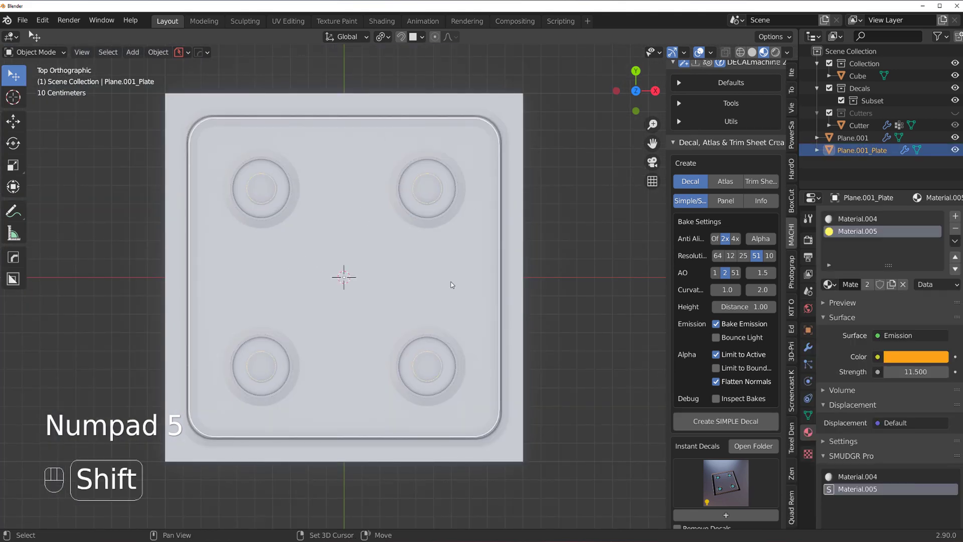
middle_click_drag(450, 282, 404, 289, "shift")
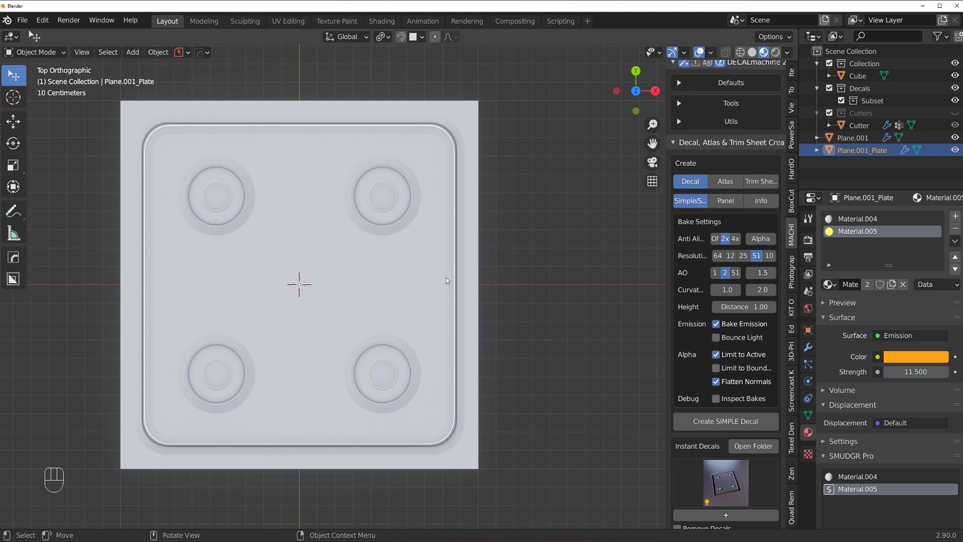
Focus the top view on the plate and add the surrounding frame to the selection.
key("f")
key("g")
right_click(430, 266)
scroll(460, 279, "down", 3)
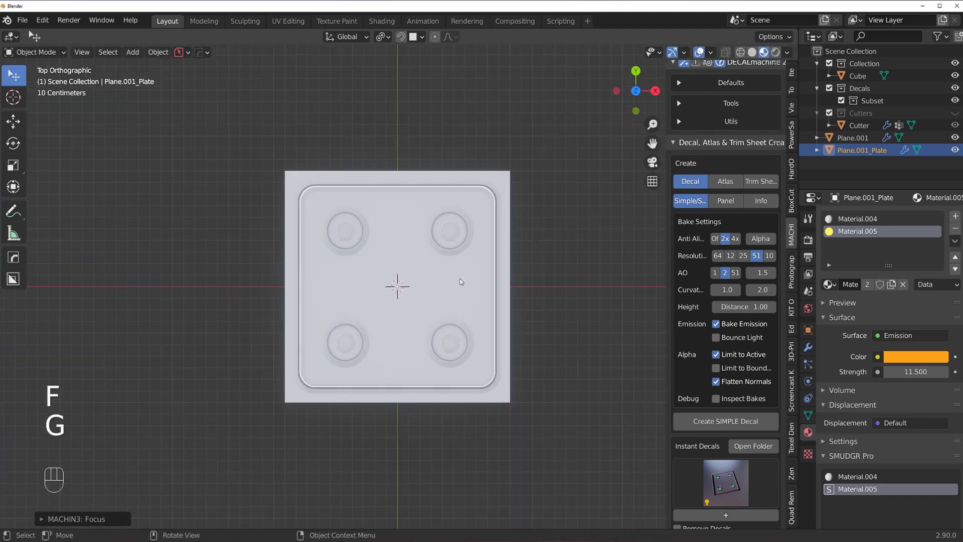
scroll(389, 271, "up", 2)
middle_click_drag(460, 282, 450, 258, "shift")
scroll(450, 258, "up", 2)
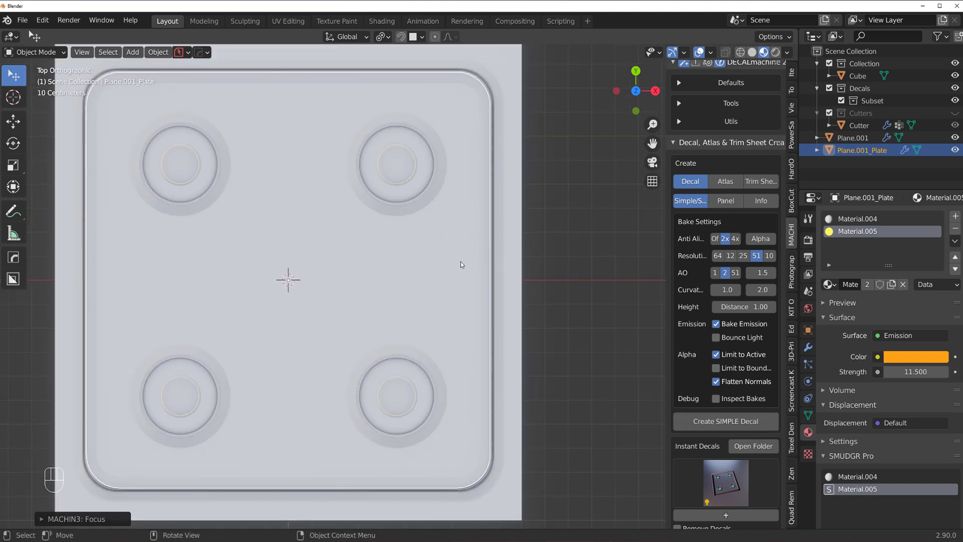
left_click(518, 185, "shift")
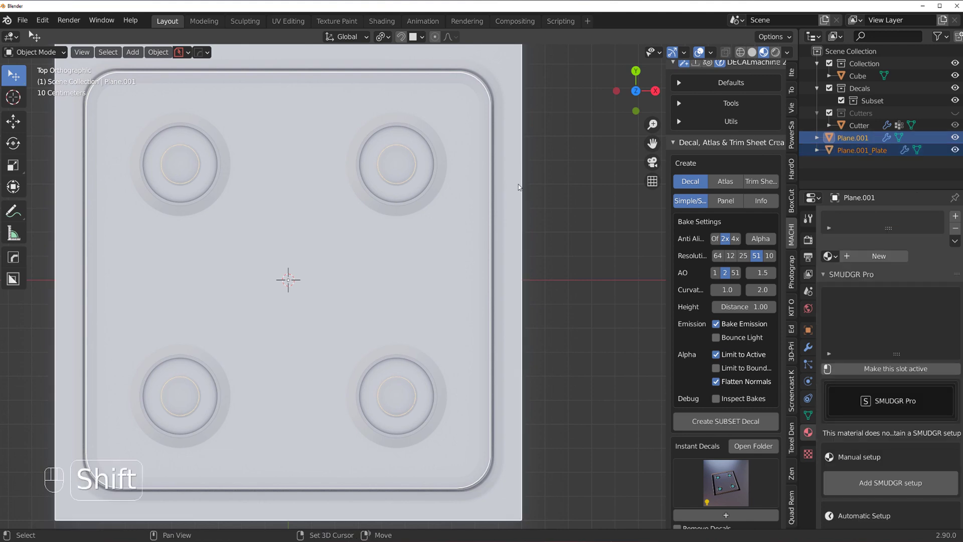
Try moving the frame upward off the plate while viewing both from a low angle.
scroll(485, 268, "down", 5)
middle_click_drag(486, 268, 479, 259)
left_click_drag(449, 278, 453, 278)
scroll(465, 278, "up", 3)
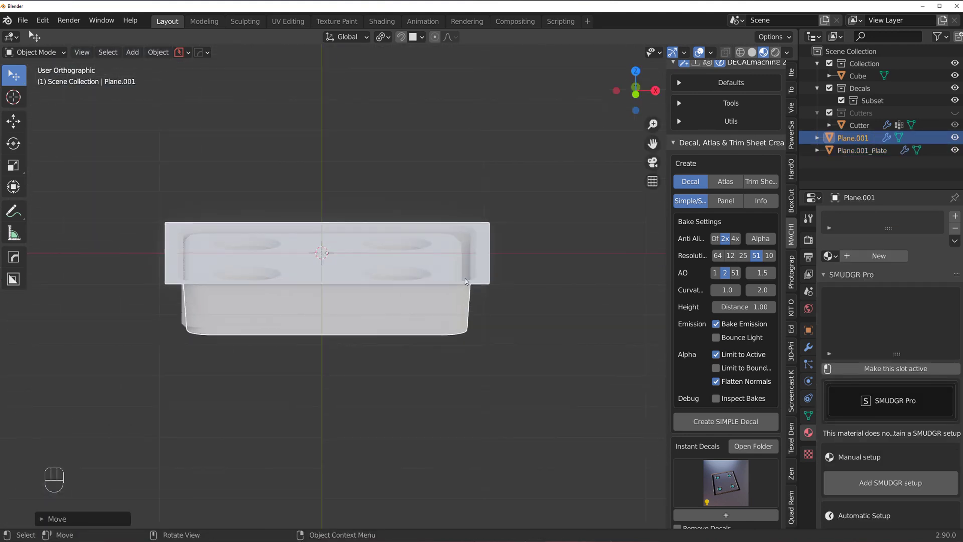
key("ctrl+z")
scroll(523, 297, "up", 2)
key("g")
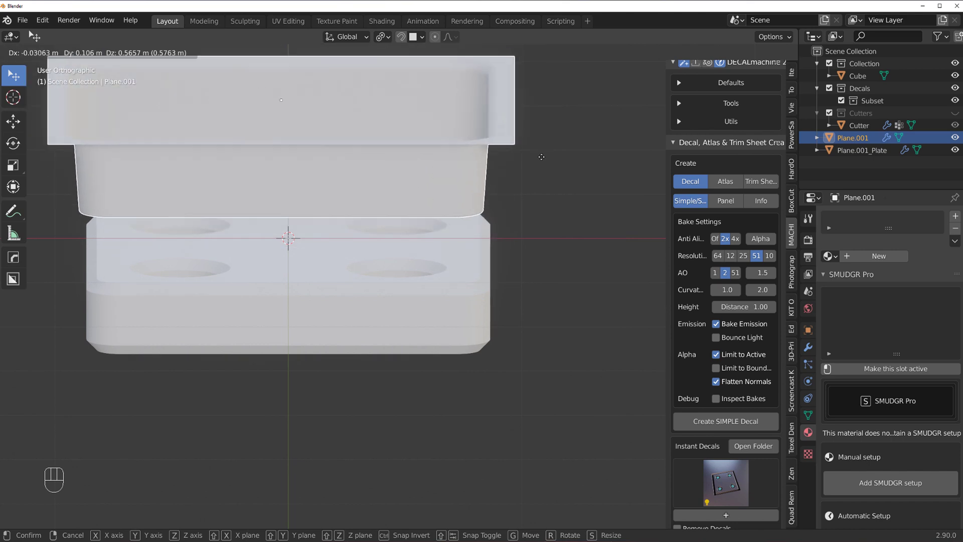
right_click(487, 251)
Select the plate first and add the surrounding frame to the selection as the active object.
scroll(488, 251, "down", 2)
middle_click_drag(488, 251, 466, 298)
left_click(430, 249)
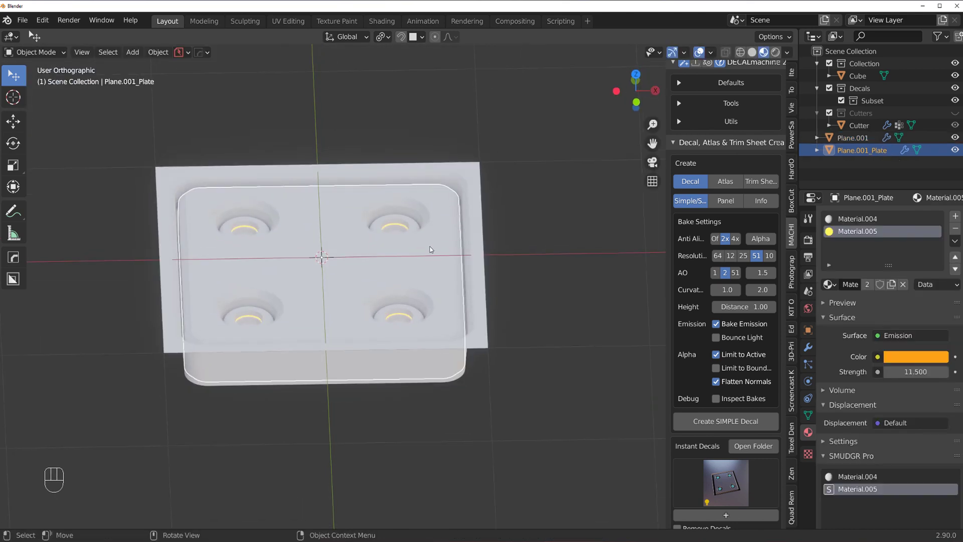
middle_click_drag(443, 262, 439, 317, "shift")
left_click(469, 249, "shift")
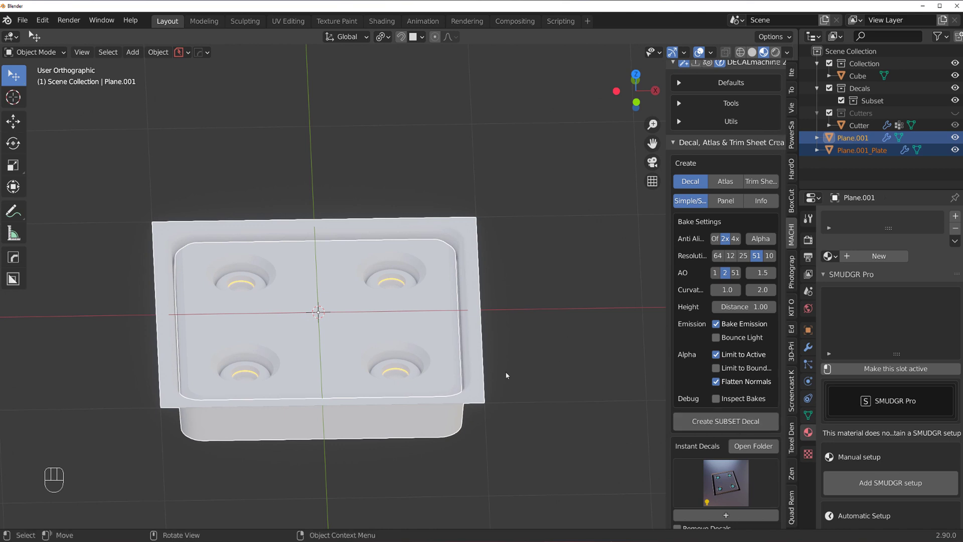
Switch to perspective view and bake the selected frame and plate into a subset decal.
key("KP_5")
left_click(736, 420)
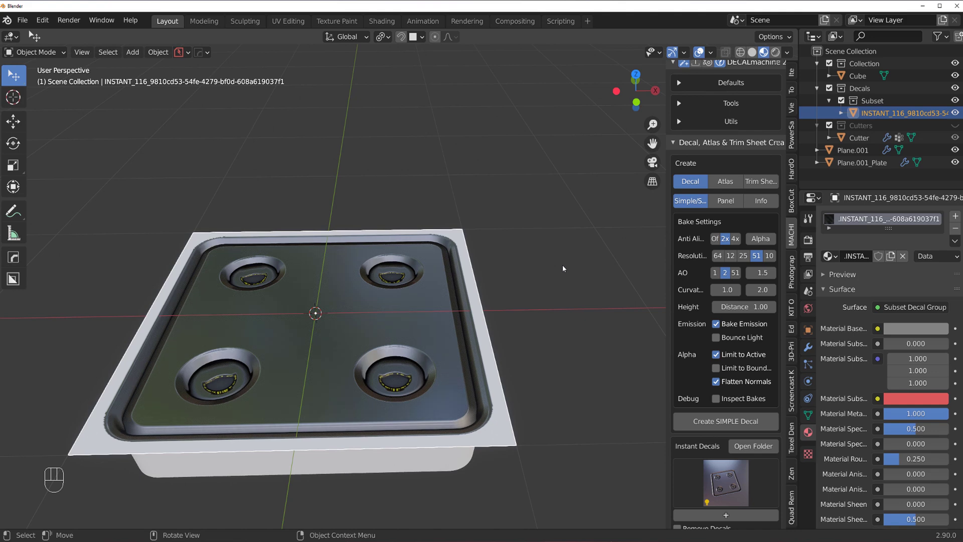
middle_click_drag(270, 288, 423, 323)
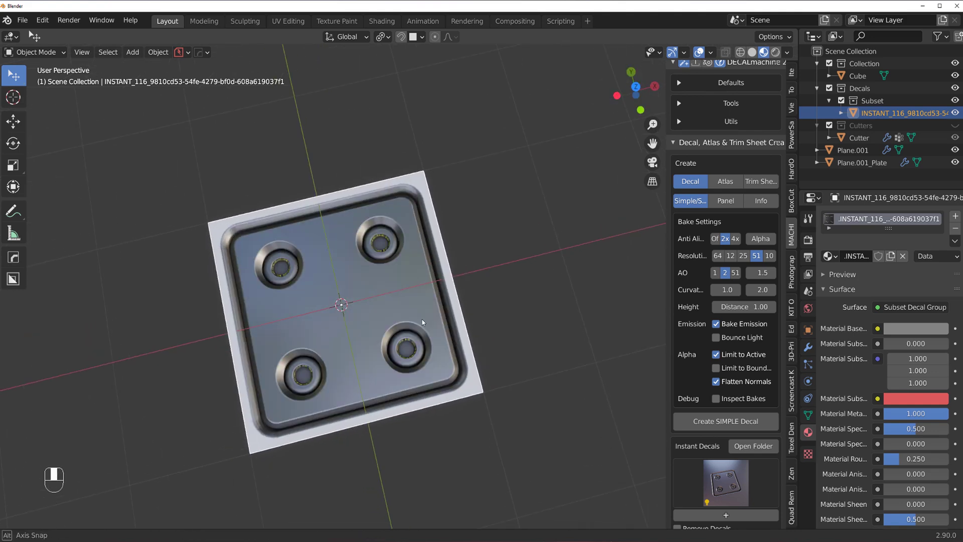
left_click(423, 323)
scroll(438, 335, "down", 10)
left_click(382, 287)
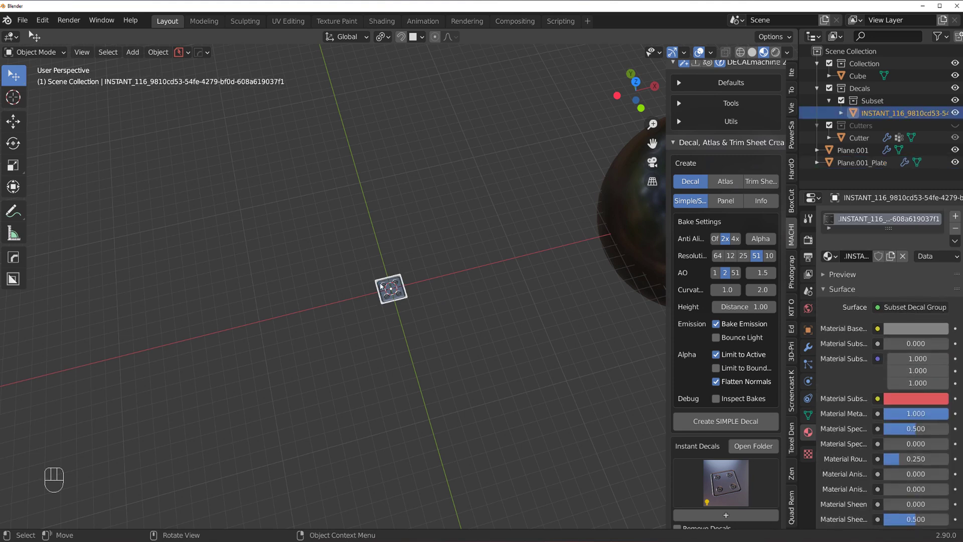
Try placing a duplicate of the baked decal on the sphere, and delete that duplicate.
middle_click_drag(522, 230, 289, 313, "shift")
scroll(421, 255, "up", 2)
middle_click_drag(421, 255, 456, 208, "shift")
key("shift+d")
left_click(426, 277, "ctrl")
scroll(298, 363, "up", 2)
scroll(299, 363, "down", 2)
scroll(300, 288, "down", 2)
middle_click_drag(300, 288, 372, 263, "shift")
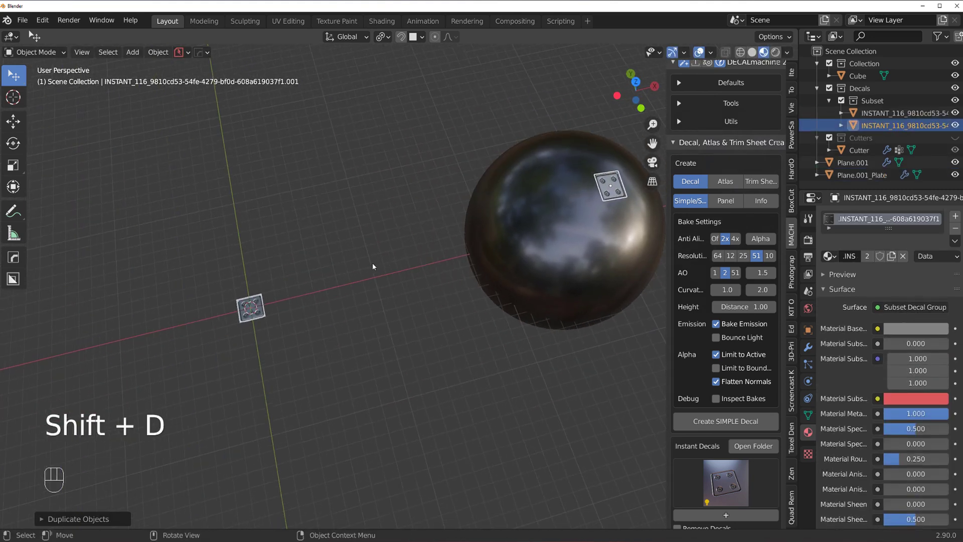
key("x")
left_click(377, 257)
scroll(285, 302, "up", 2)
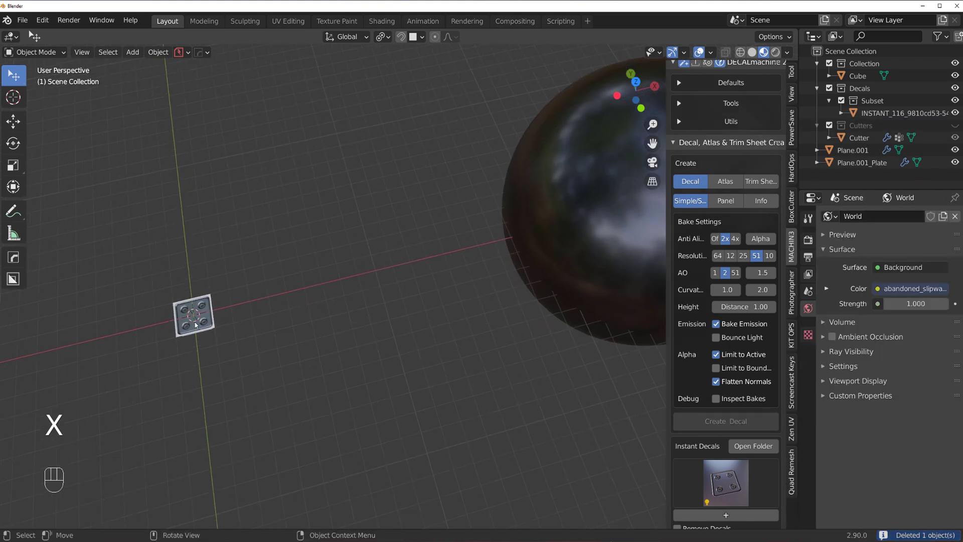
key("g")
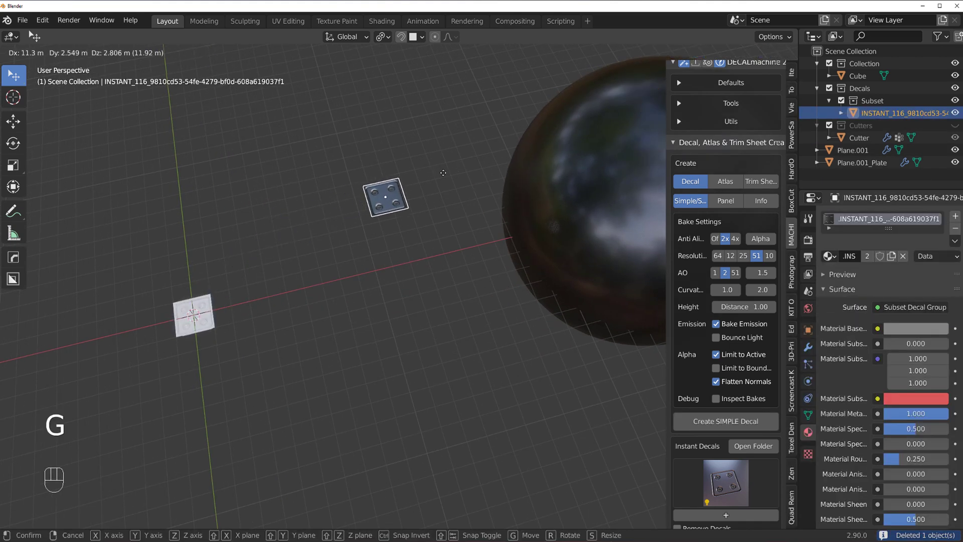
right_click(443, 176)
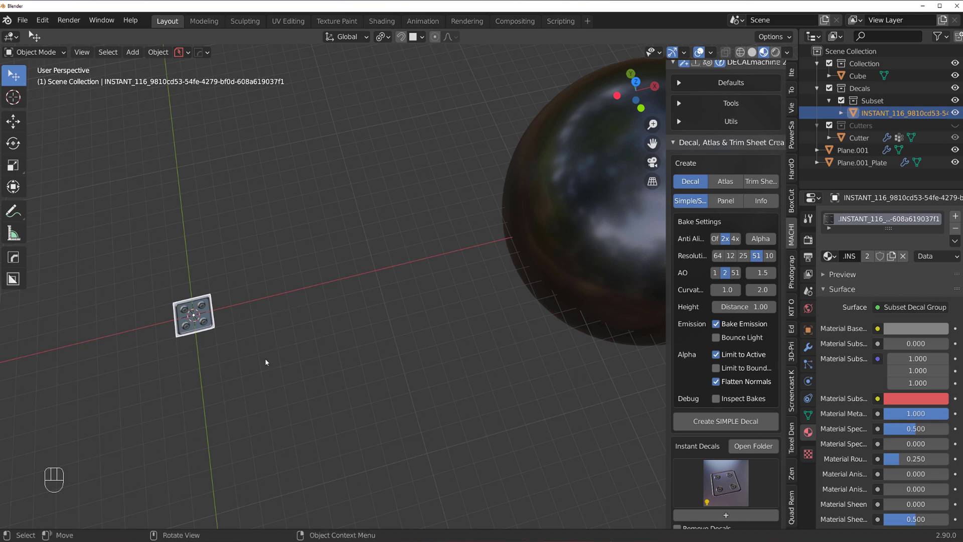
key("g")
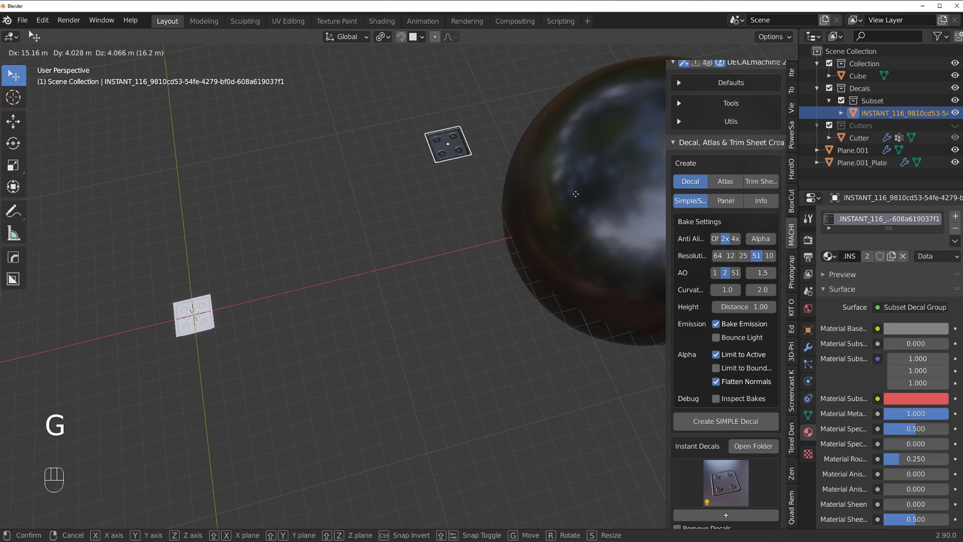
right_click(184, 350)
middle_click_drag(252, 321, 402, 267, "shift")
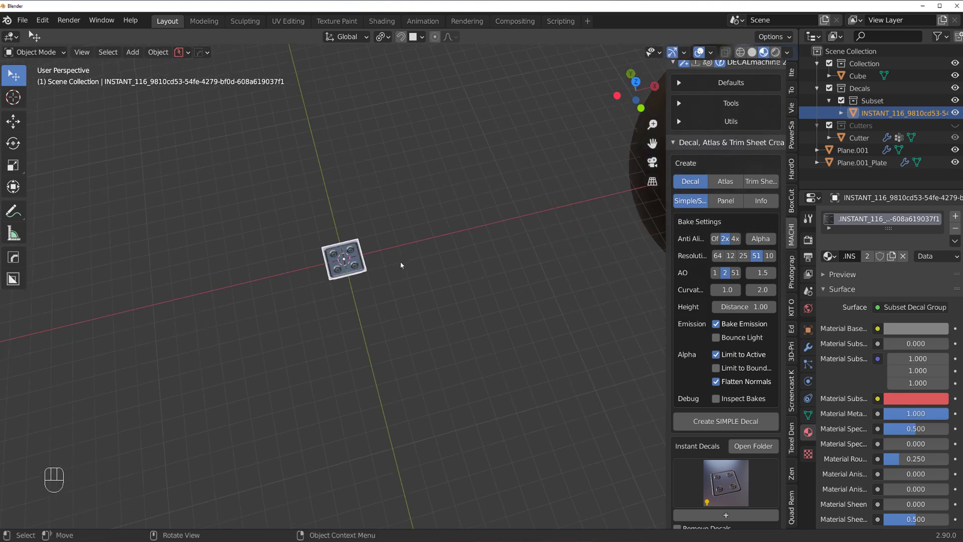
scroll(402, 271, "up", 2)
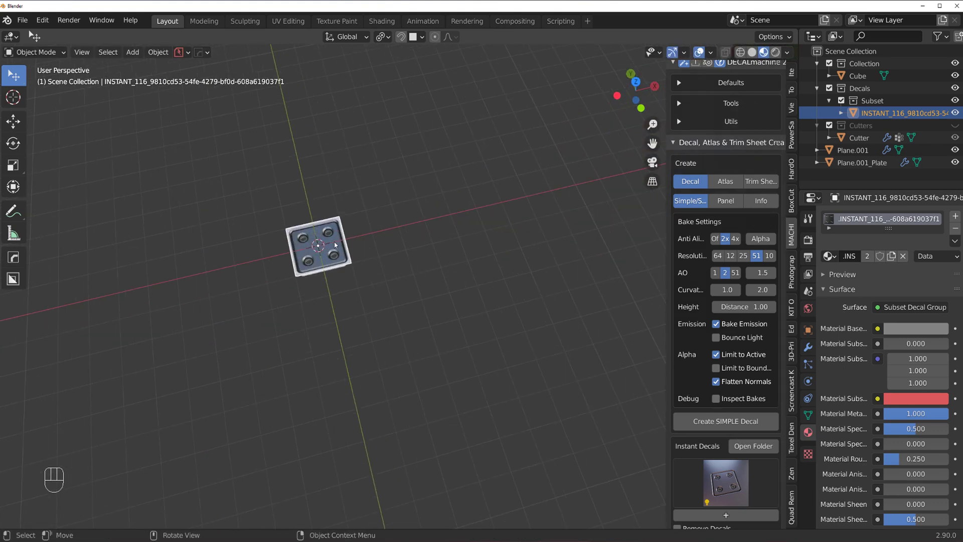
Duplicate the baked decal and snap the copy onto the upper part of the sphere's surface.
scroll(335, 245, "down", 3)
middle_click_drag(266, 288, 93, 310, "shift")
scroll(279, 309, "down", 2)
key("shift+d")
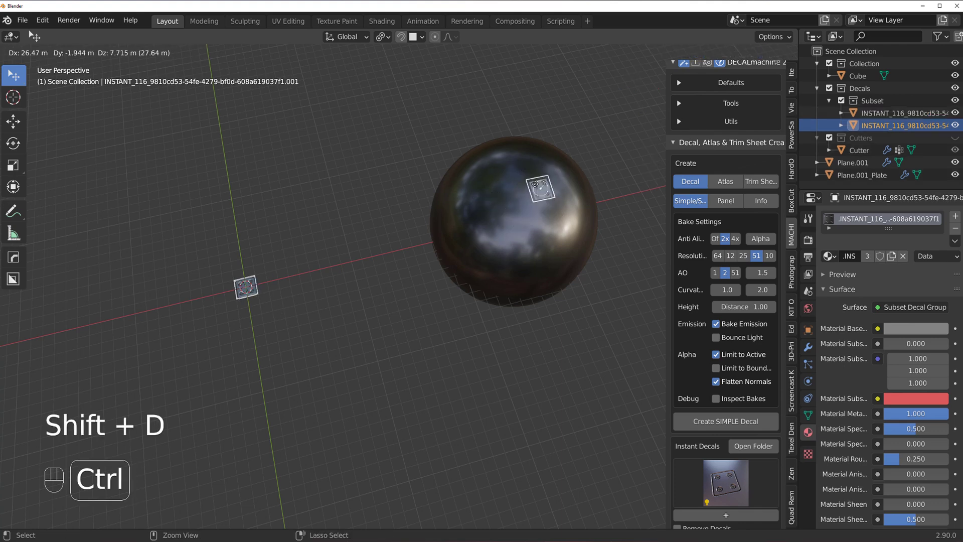
left_click(536, 184)
scroll(529, 226, "up", 4)
middle_click_drag(547, 196, 233, 428, "shift")
scroll(234, 428, "up", 3)
middle_click_drag(253, 361, 494, 138, "shift")
scroll(437, 237, "up", 2)
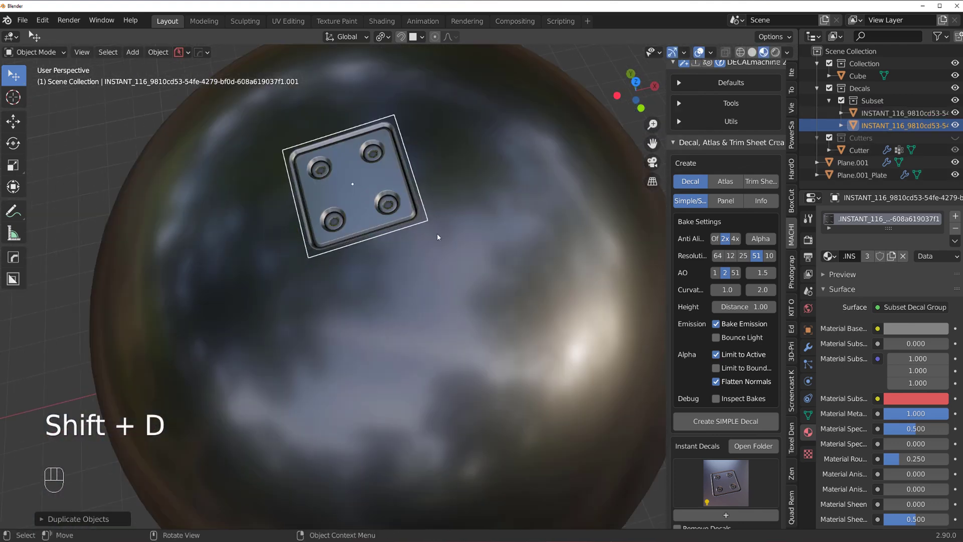
Project the duplicated decal onto the curved surface of the sphere with DECALmachine.
scroll(437, 237, "up", 3)
middle_click_drag(437, 236, 465, 300, "shift")
key("d")
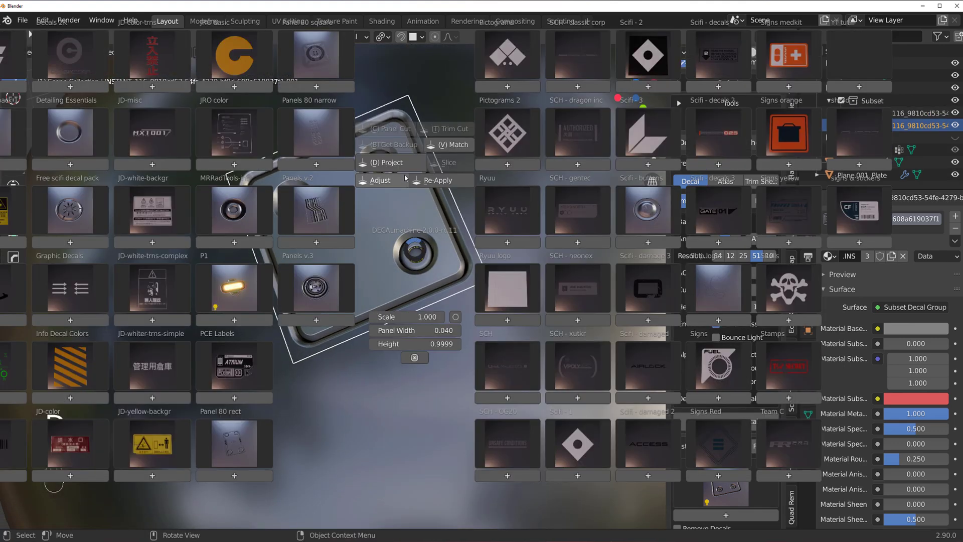
left_click(393, 162, "alt")
left_click(403, 161)
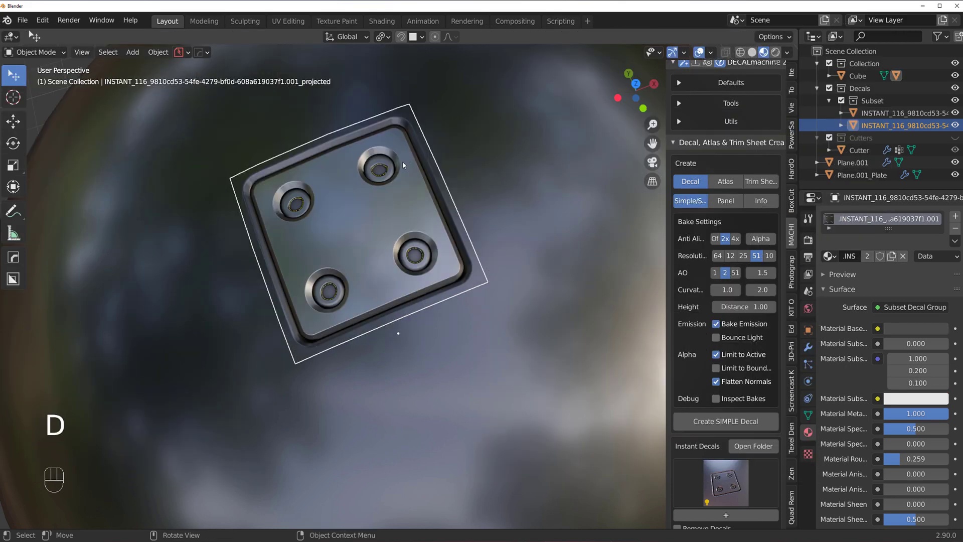
scroll(411, 201, "down", 5)
scroll(416, 239, "up", 7)
middle_click_drag(400, 229, 357, 214)
left_click(376, 236)
left_click(375, 238)
Raise the projected decal's emission brightness with the Adjust tool so the peg rings glow.
key("d")
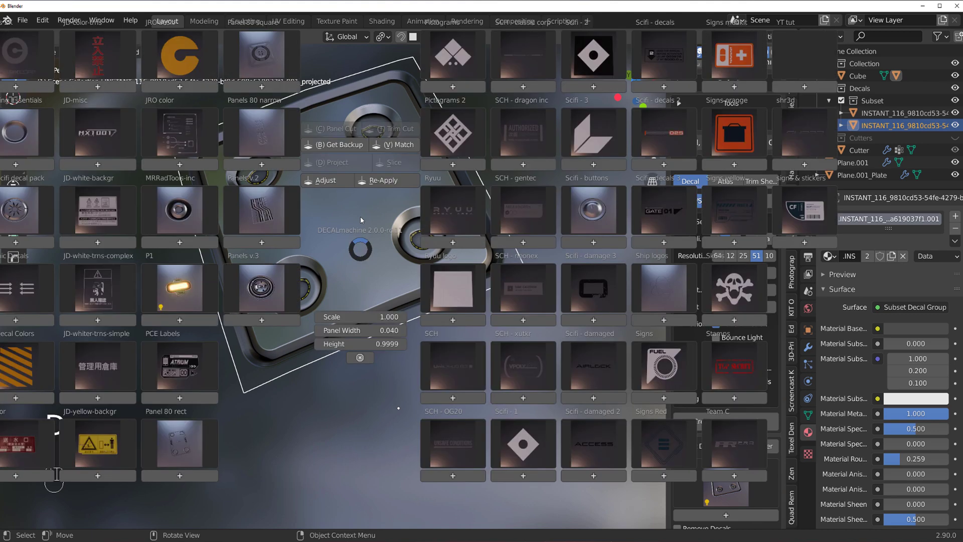
left_click(345, 184)
key("e")
left_click(570, 185)
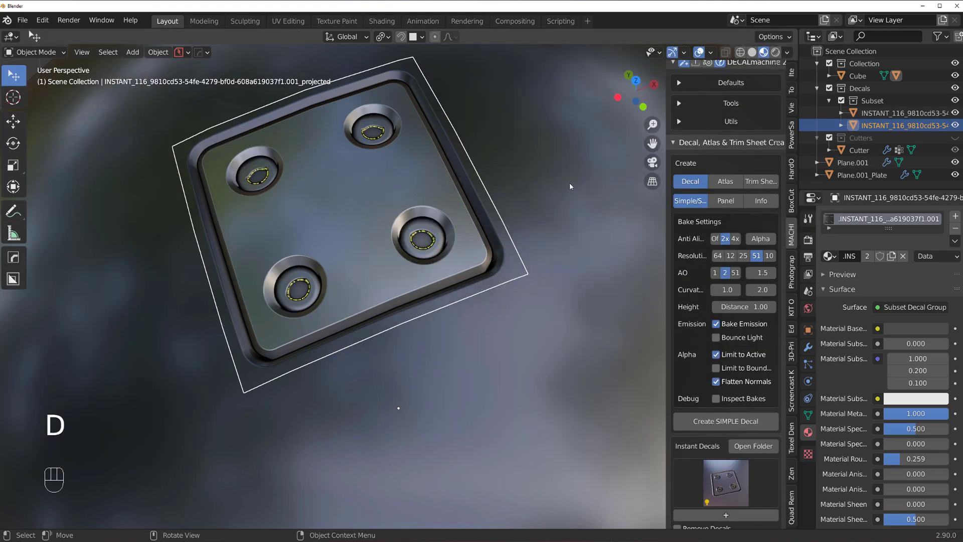
Examine the projected decal's glowing rings on the sphere from a distance and up close.
scroll(445, 283, "down", 13)
middle_click_drag(286, 390, 521, 215, "shift")
scroll(413, 174, "up", 7)
middle_click_drag(362, 140, 433, 386, "shift")
scroll(468, 386, "up", 8)
scroll(450, 374, "down", 12)
middle_click_drag(455, 305, 163, 423, "shift")
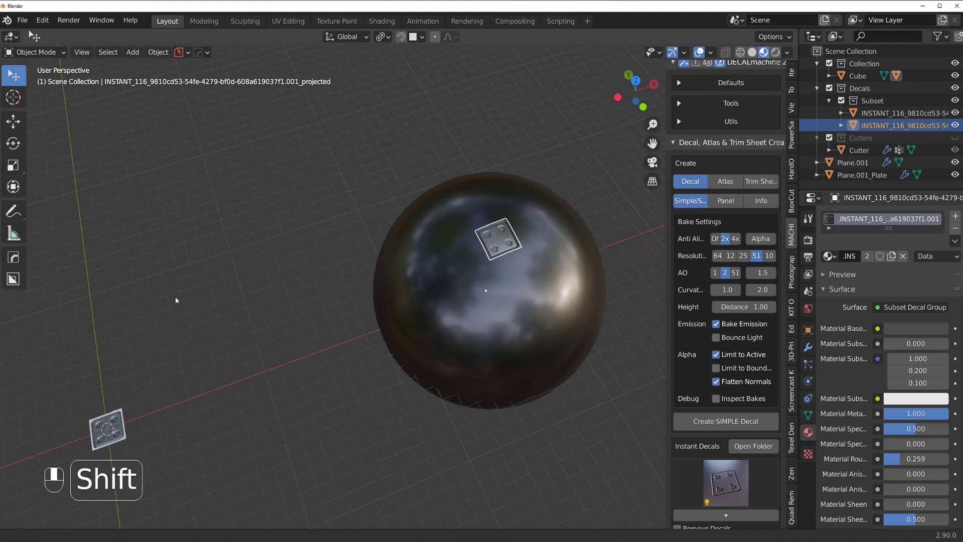
scroll(568, 264, "up", 4)
middle_click_drag(568, 263, 370, 325, "shift")
scroll(370, 325, "up", 2)
scroll(408, 294, "up", 5)
middle_click_drag(408, 294, 393, 306, "shift")
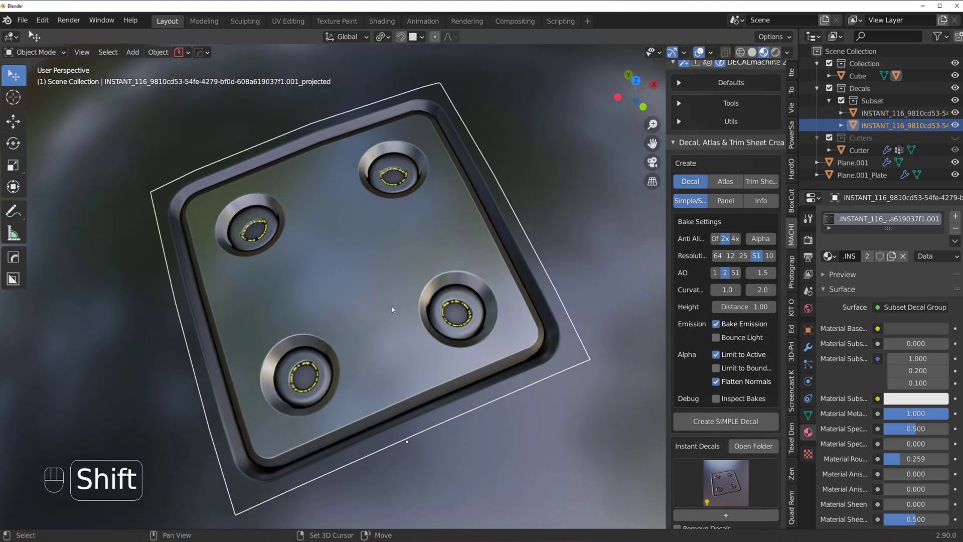
Readjust the projected decal's emission brightness in the Adjust tool's Emission mode and apply it.
left_click(373, 279)
key("d")
left_click(395, 261)
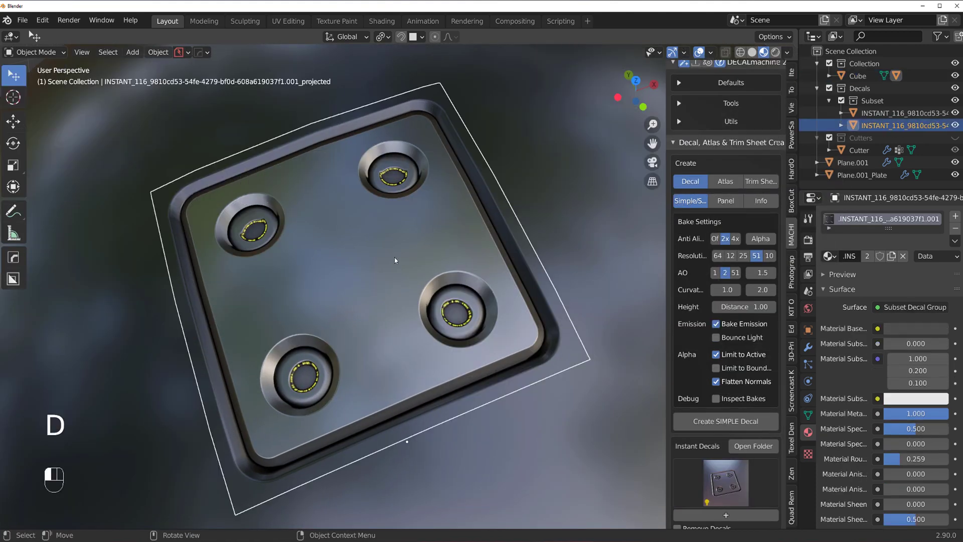
scroll(391, 287, "down", 3)
key("d")
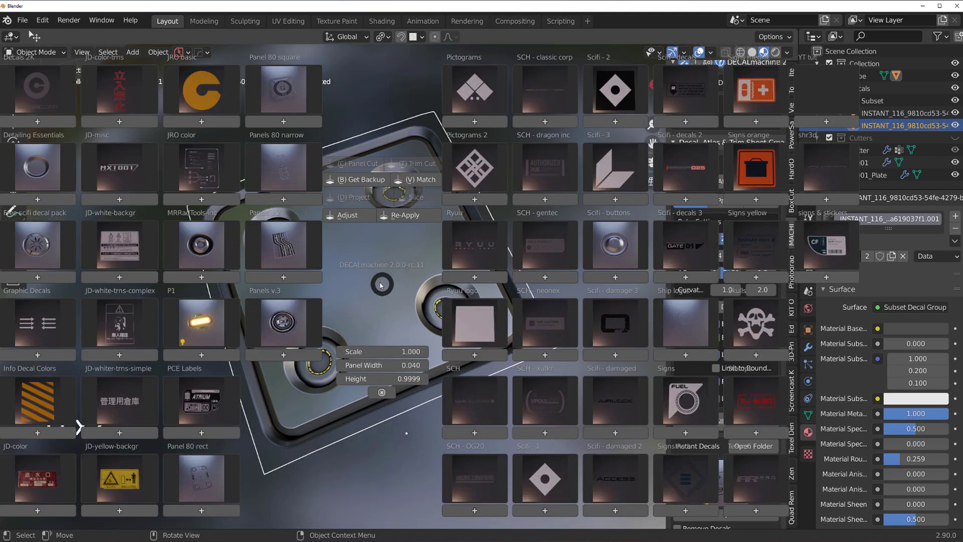
left_click(356, 215)
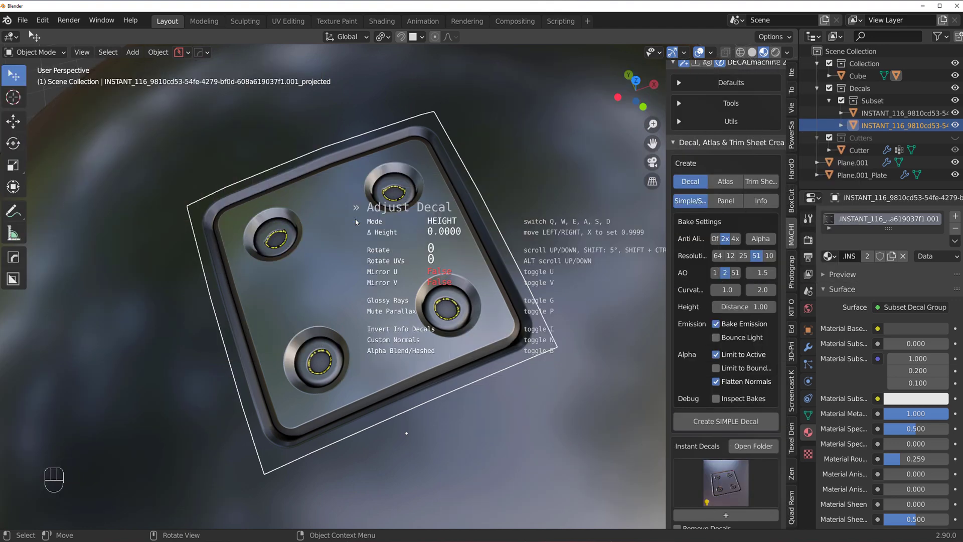
key("e")
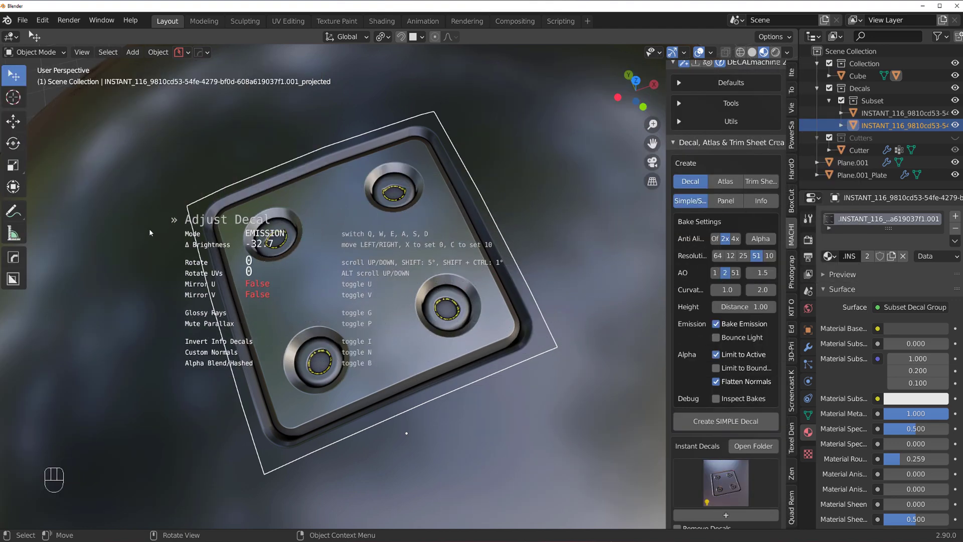
left_click(347, 231)
key("d")
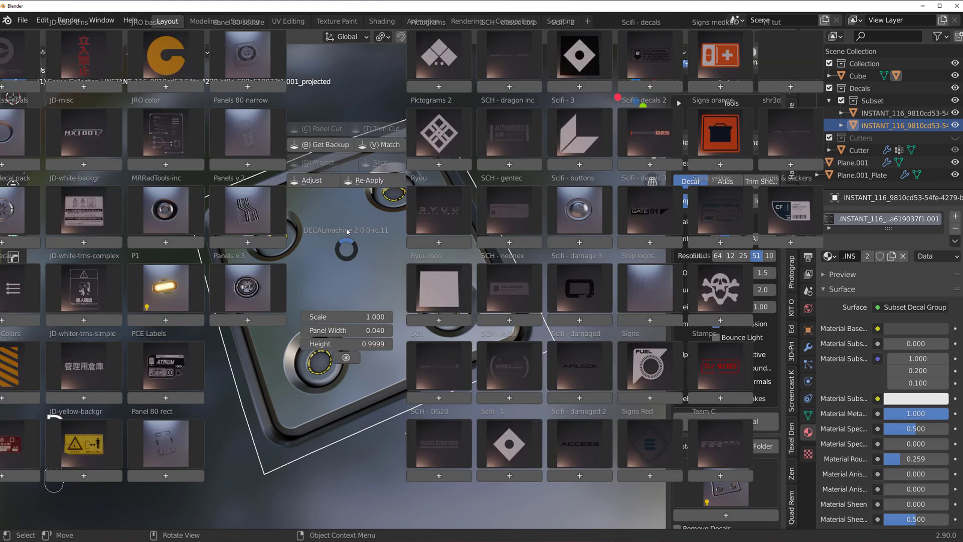
left_click(312, 179)
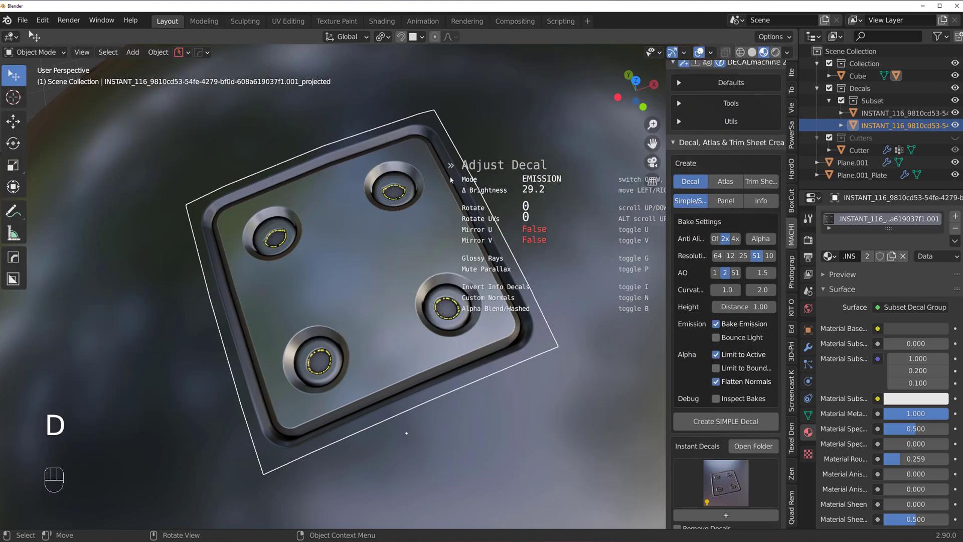
mouse_move(18, 139)
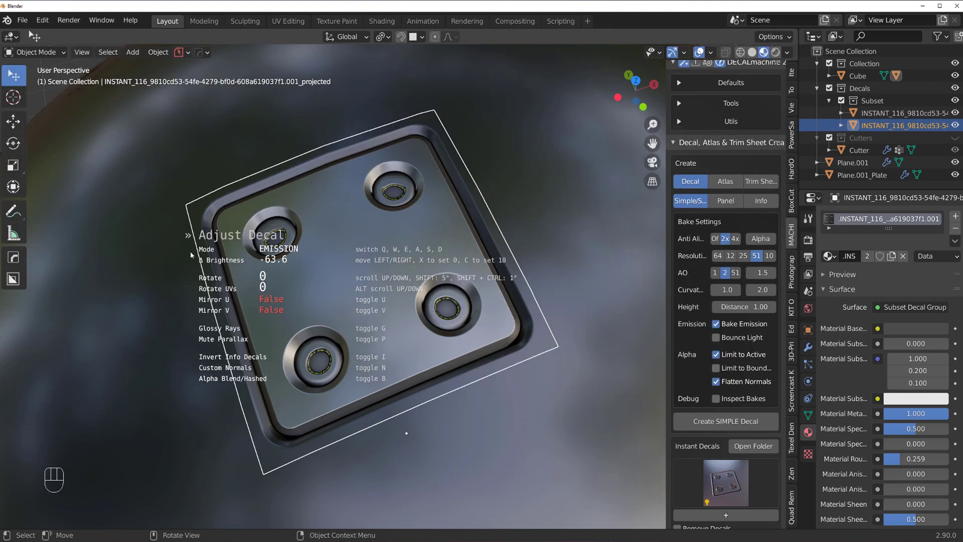
right_click(353, 231)
scroll(356, 233, "down", 2)
scroll(384, 302, "up", 4)
scroll(305, 290, "down", 4)
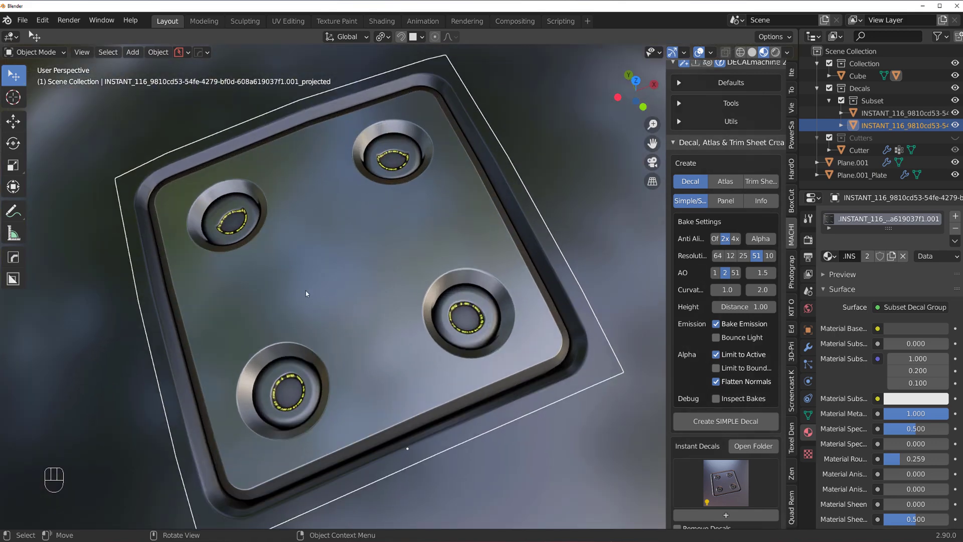
Adjust the emission brightness once more, keeping the four peg rings brightly lit.
key("d")
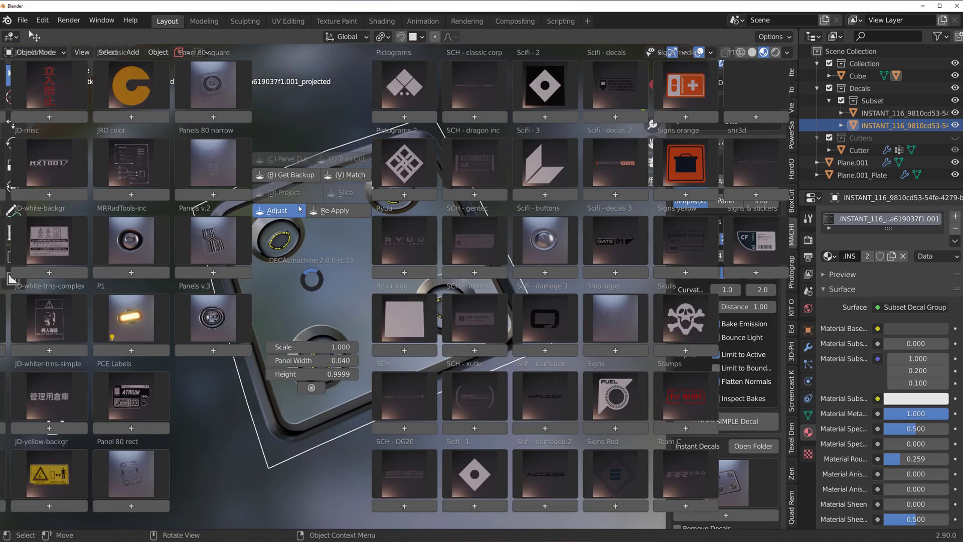
left_click(280, 210)
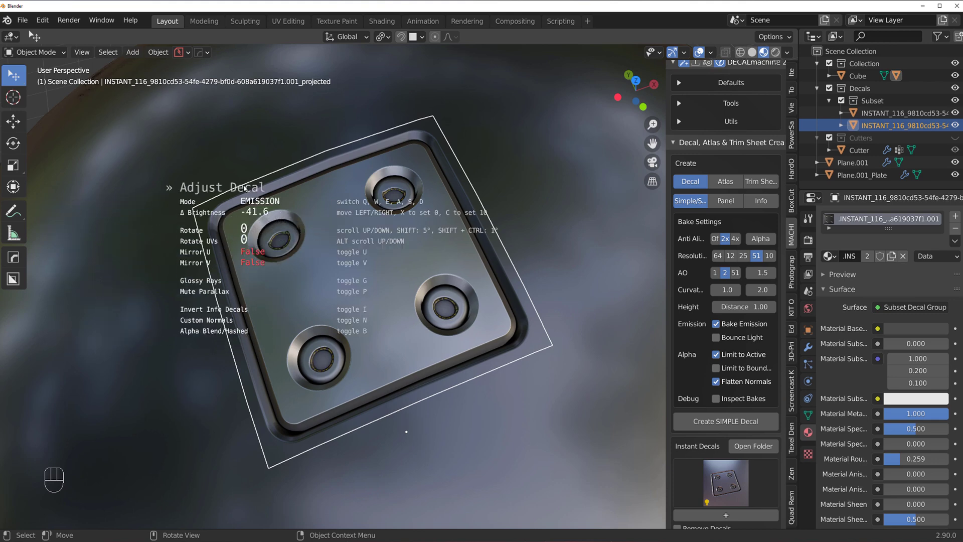
left_click(559, 176)
Lower the projected decal's parallax amount by about 0.94 with the Adjust tool.
key("d")
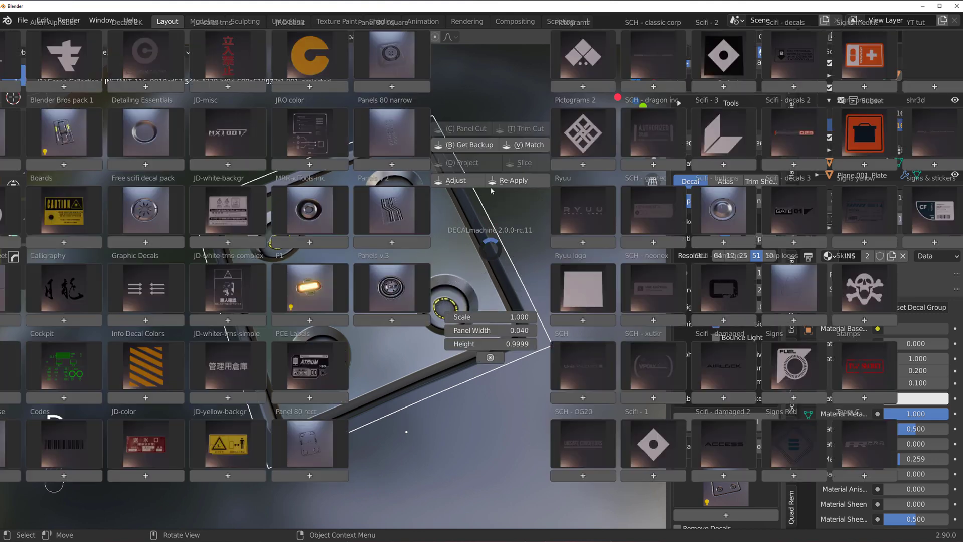
left_click(472, 179)
key("e")
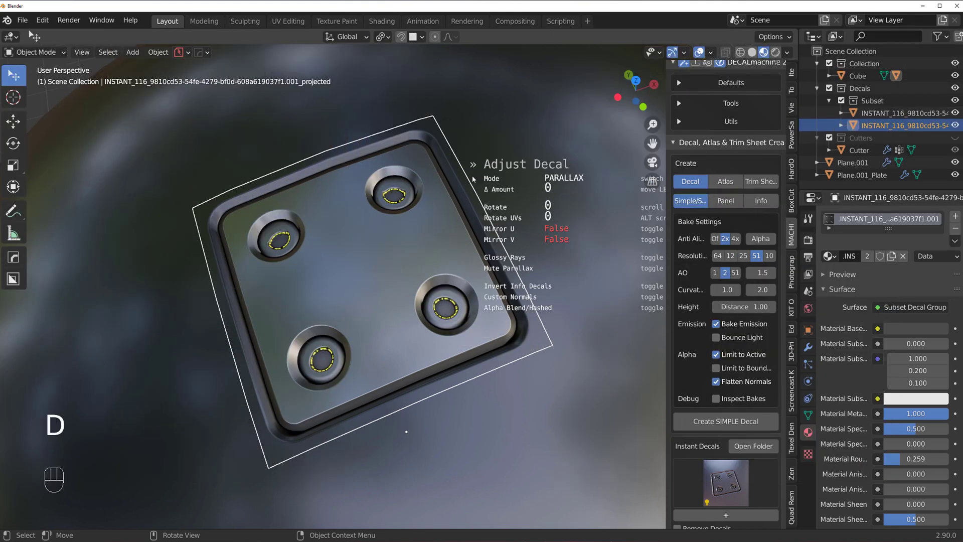
key("shift")
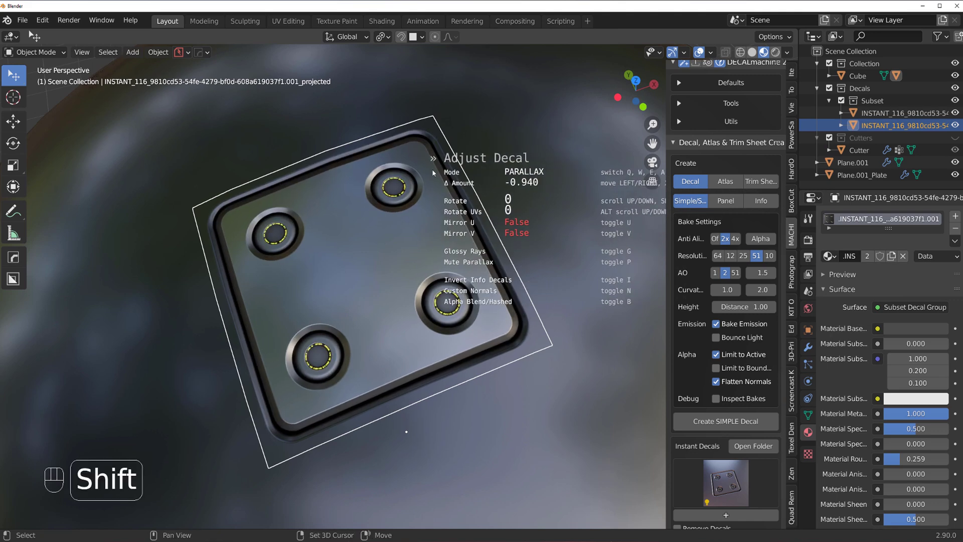
middle_click_drag(428, 188, 385, 186, "shift")
Examine the quality of the baked emission ring on one peg up close.
scroll(385, 186, "up", 5)
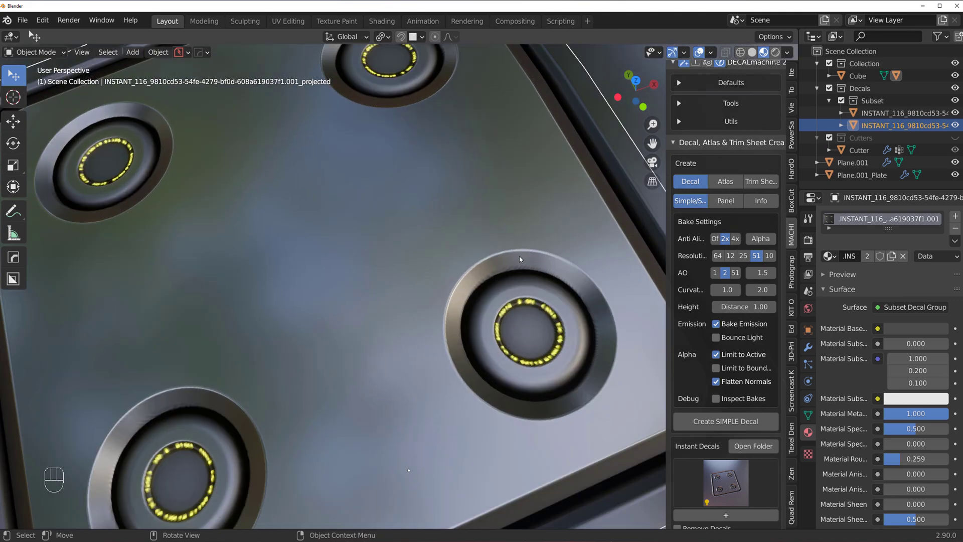
middle_click_drag(519, 256, 341, 197, "shift")
scroll(342, 197, "up", 4)
scroll(441, 248, "up", 3)
middle_click_drag(444, 251, 404, 242, "shift")
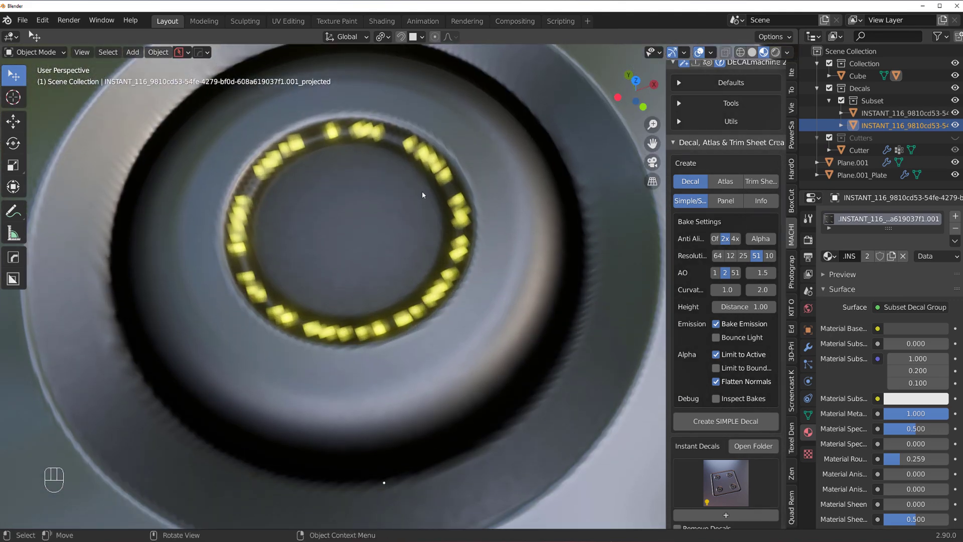
scroll(366, 224, "down", 8)
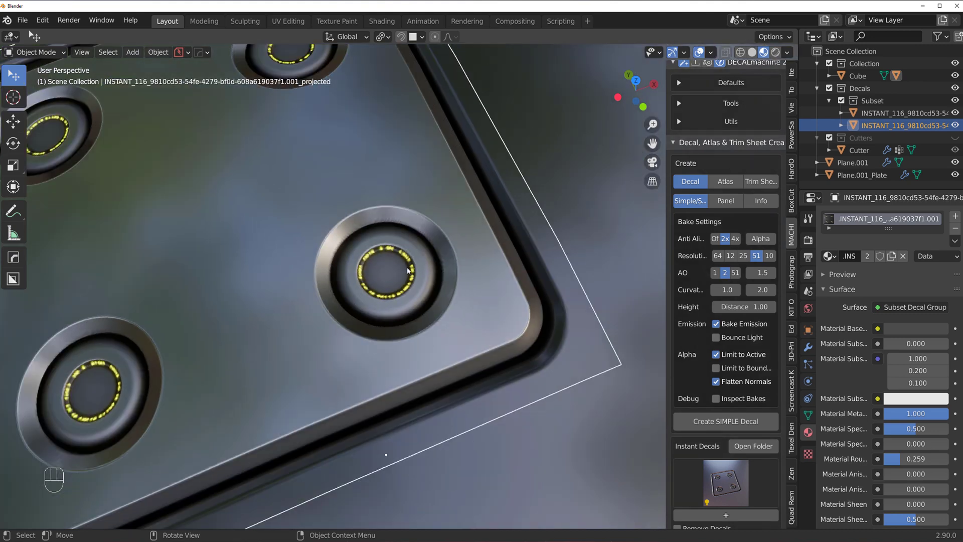
scroll(365, 223, "up", 2)
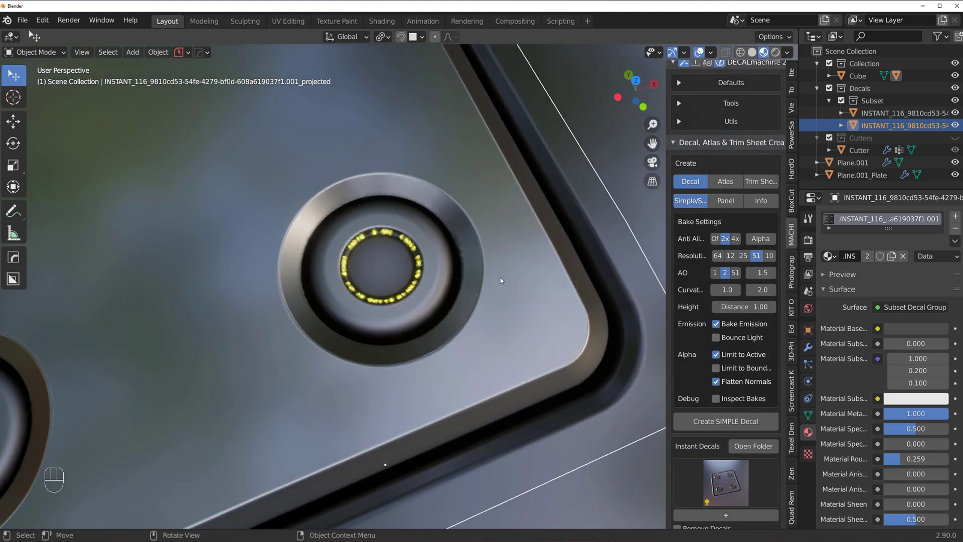
Delete the flat copy of the baked decal lying over the source geometry at the world origin.
scroll(332, 206, "up", 3)
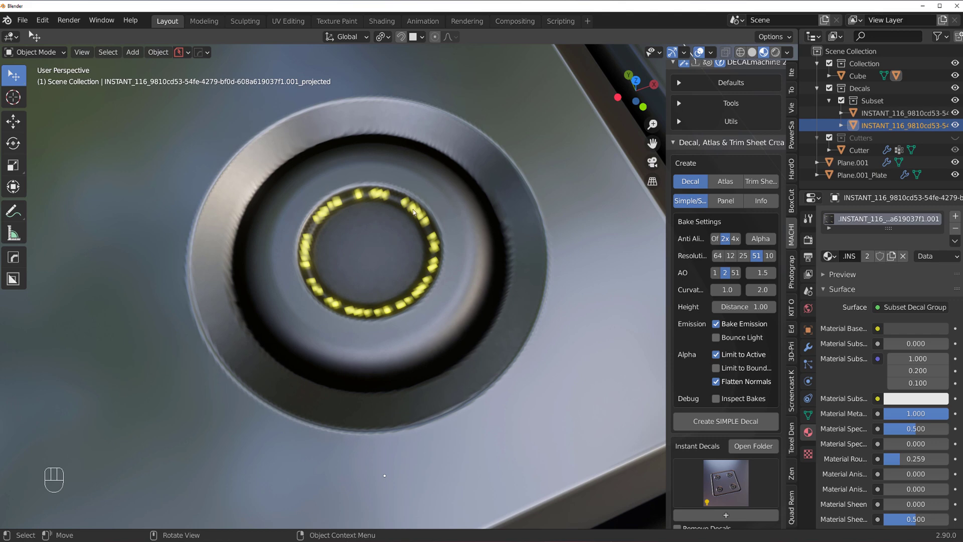
scroll(411, 236, "down", 15)
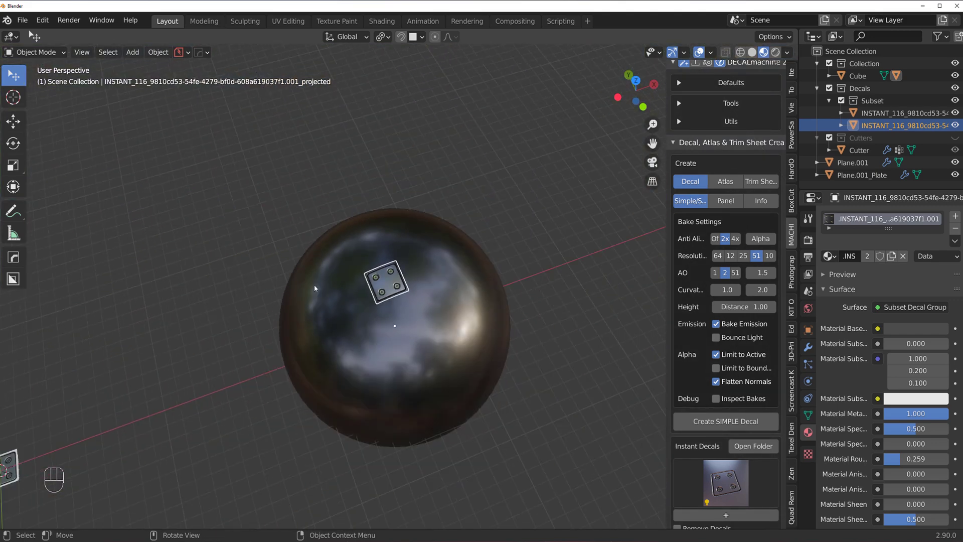
middle_click_drag(428, 187, 452, 165, "shift")
scroll(351, 275, "up", 11)
middle_click_drag(446, 241, 792, 130, "shift")
scroll(446, 206, "up", 5)
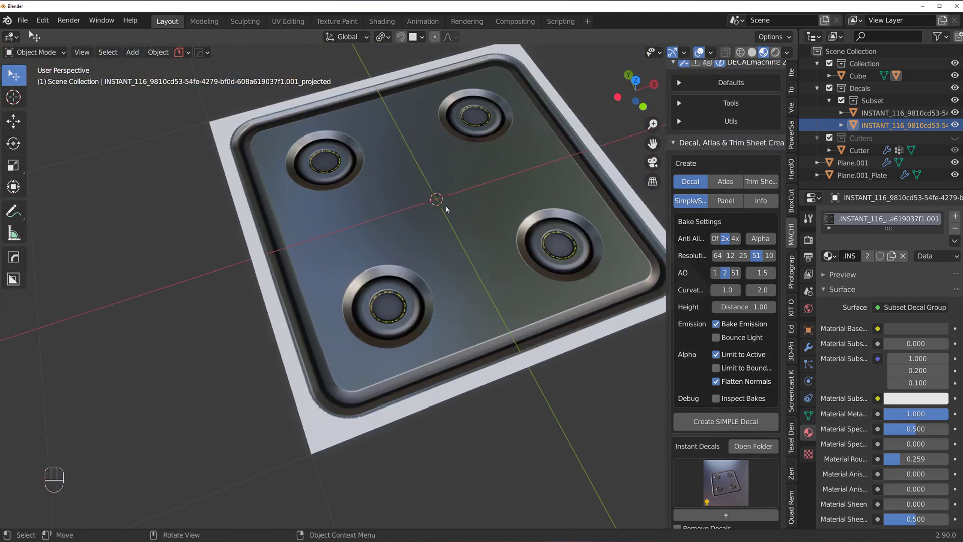
middle_click_drag(445, 205, 360, 313, "shift")
left_click(373, 257)
scroll(370, 263, "down", 6)
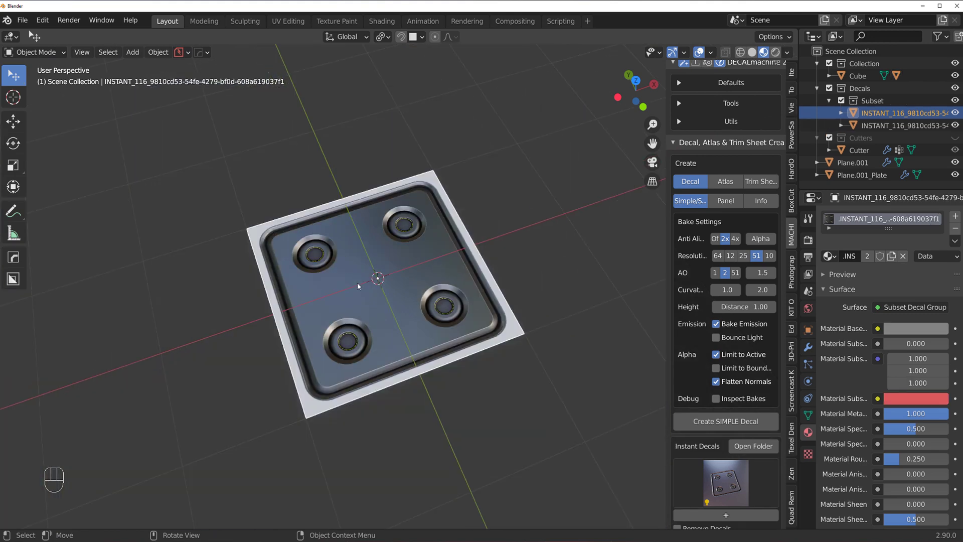
key("x")
Rebake the peg plate, with the frame plane as active object, into a subset decal using 4x anti-aliasing and the highest resolution.
left_click(373, 266)
scroll(381, 263, "up", 4)
scroll(380, 262, "up", 1)
left_click(392, 215)
middle_click_drag(389, 231, 522, 275, "shift")
scroll(378, 256, "down", 4)
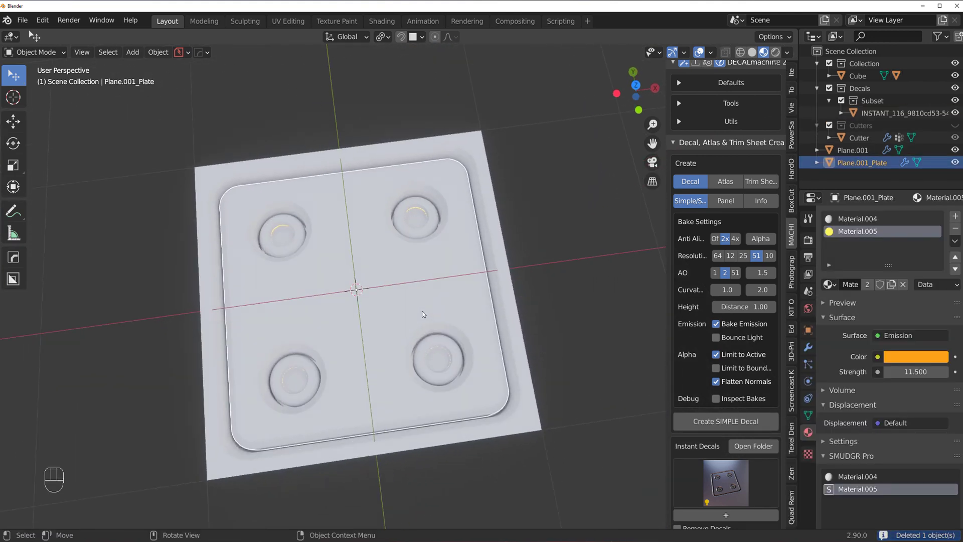
left_click(512, 274, "shift")
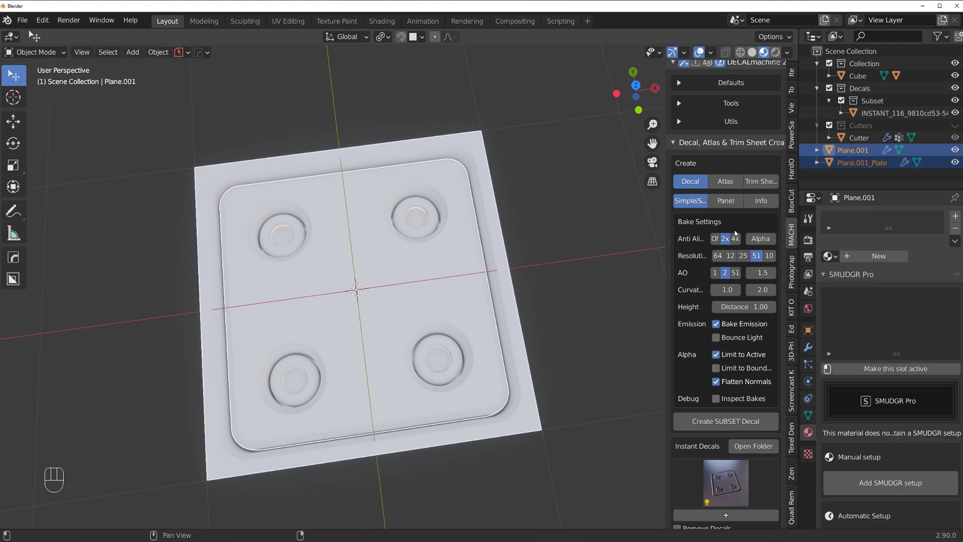
left_click(735, 239)
left_click(770, 257)
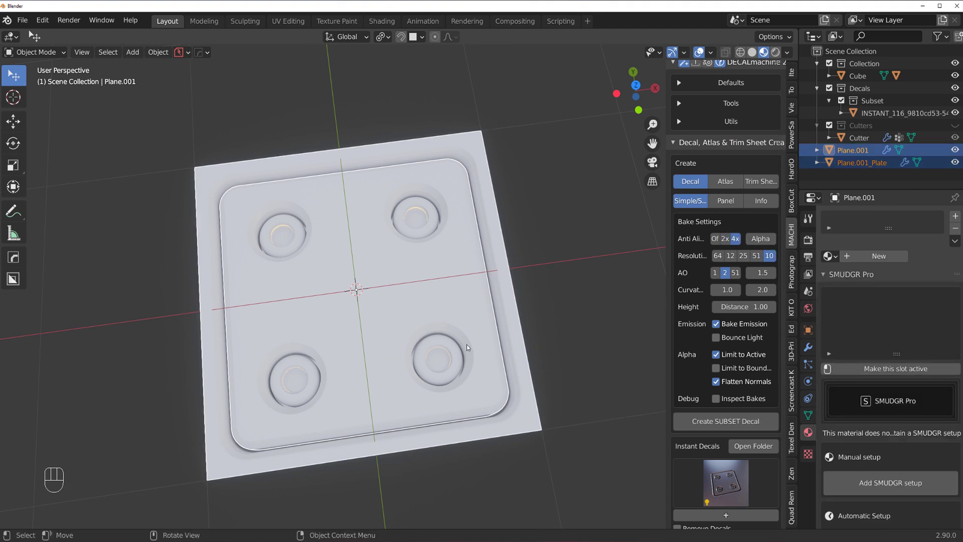
left_click(726, 421)
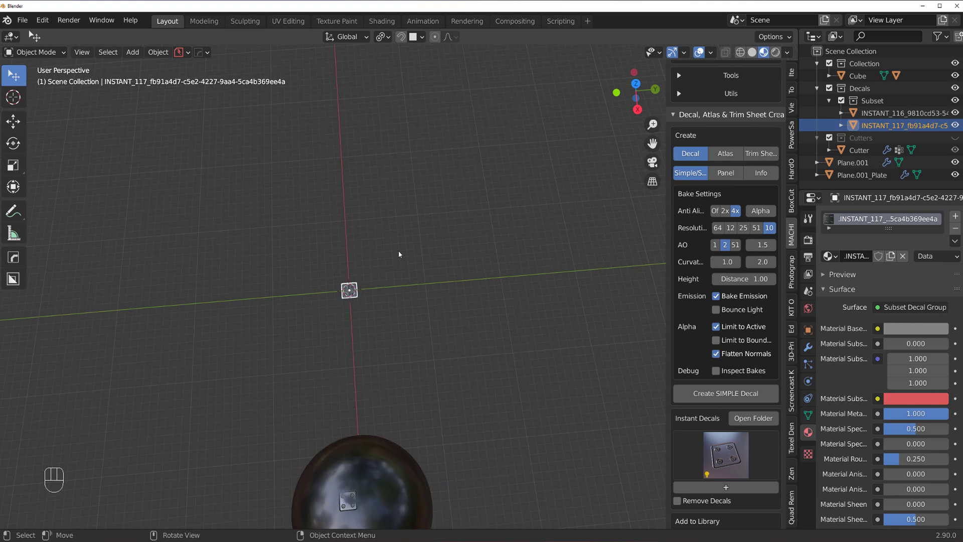
Duplicate the newly baked decal and place the copy on the sphere beside the older projected decal.
scroll(399, 255, "down", 3)
middle_click_drag(380, 325, 423, 294, "shift")
scroll(438, 331, "up", 6)
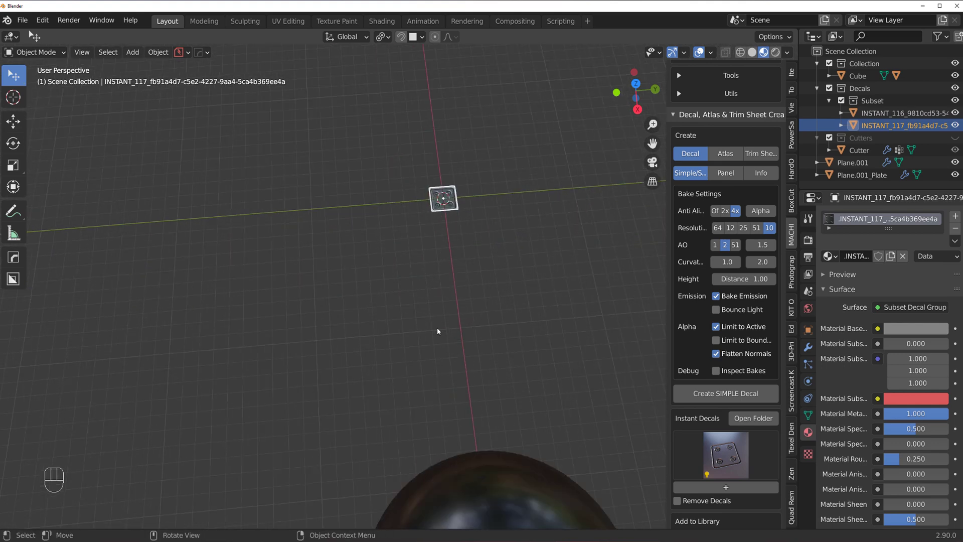
middle_click_drag(438, 331, 396, 202, "shift")
middle_click_drag(395, 347, 380, 212, "shift")
scroll(380, 211, "up", 3)
key("shift+d")
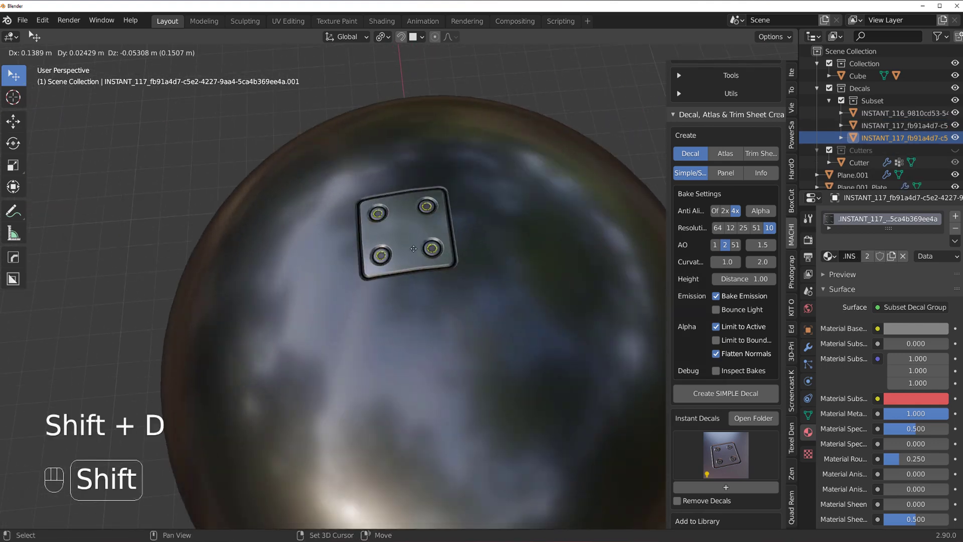
left_click(538, 245, "ctrl")
Project the duplicated high-resolution decal onto the curved surface of the sphere.
scroll(537, 244, "up", 3)
middle_click_drag(503, 236, 473, 319, "shift")
scroll(452, 259, "up", 3)
middle_click_drag(451, 258, 382, 254, "shift")
scroll(382, 253, "down", 3)
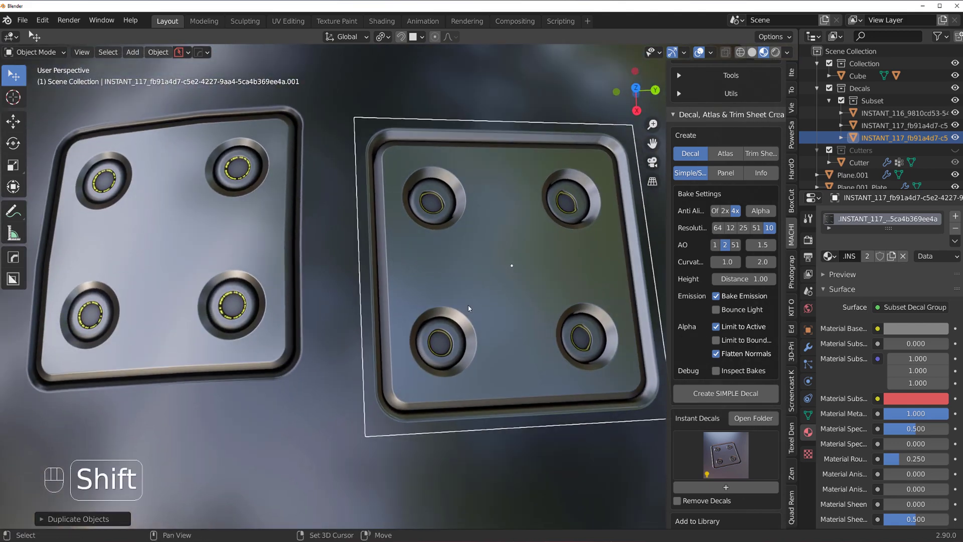
middle_click_drag(477, 319, 441, 306, "shift")
key("d")
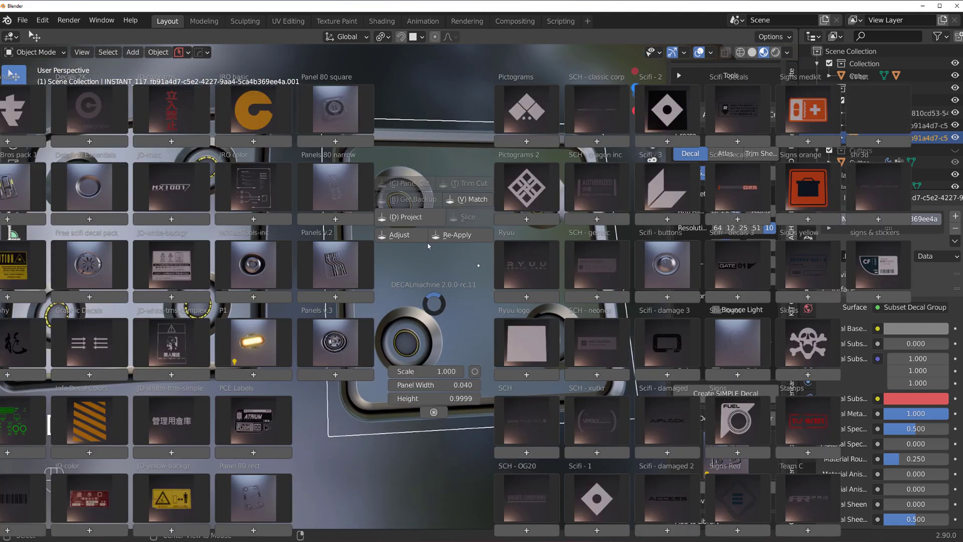
left_click(408, 223, "alt")
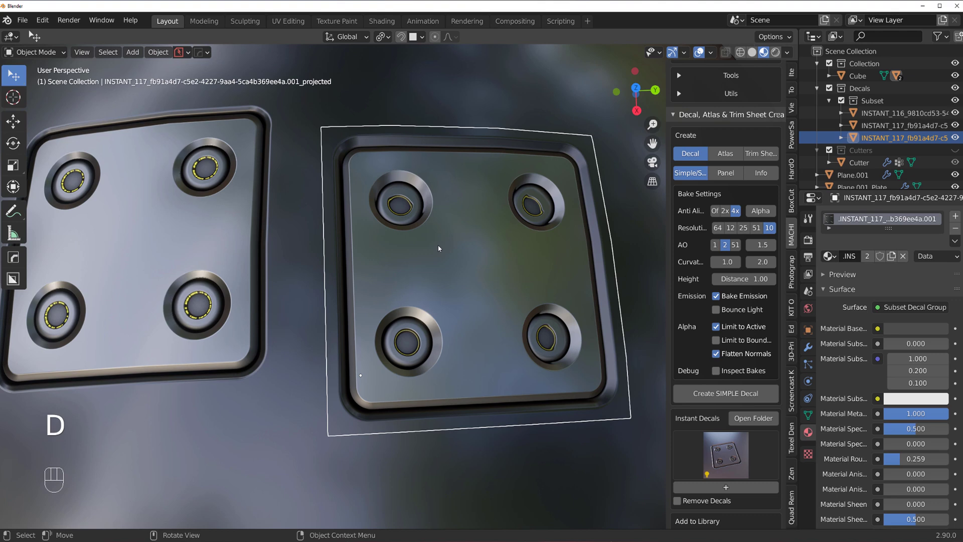
key("d")
left_click(410, 186)
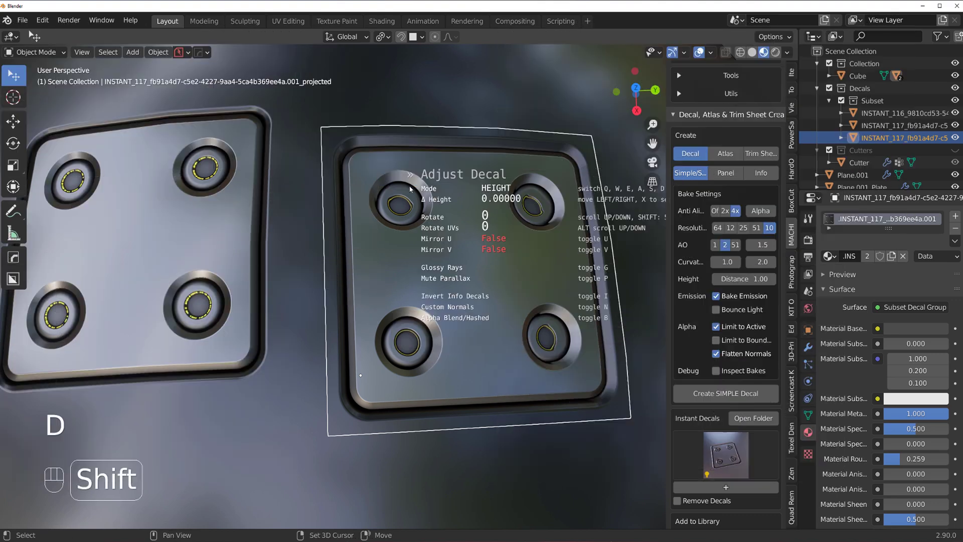
left_click(411, 186)
Lower the newly projected decal's parallax amount with the Adjust tool until the peg rings look round.
middle_click_drag(441, 212, 401, 234, "shift")
key("d")
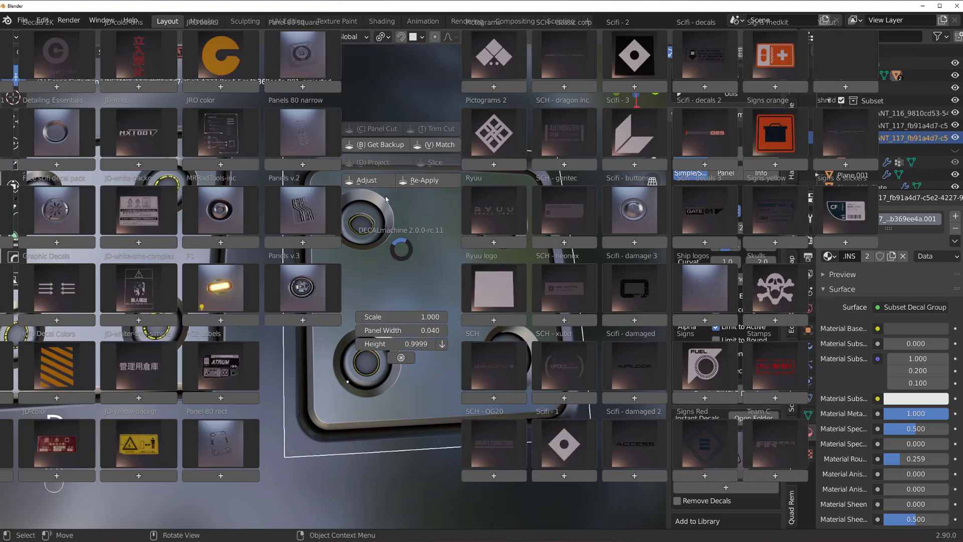
left_click(374, 182)
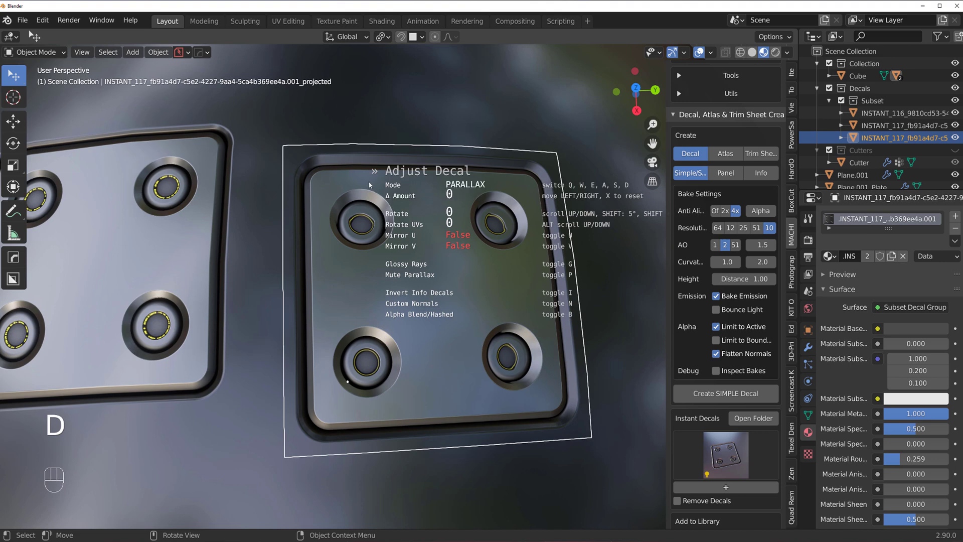
left_click(387, 264)
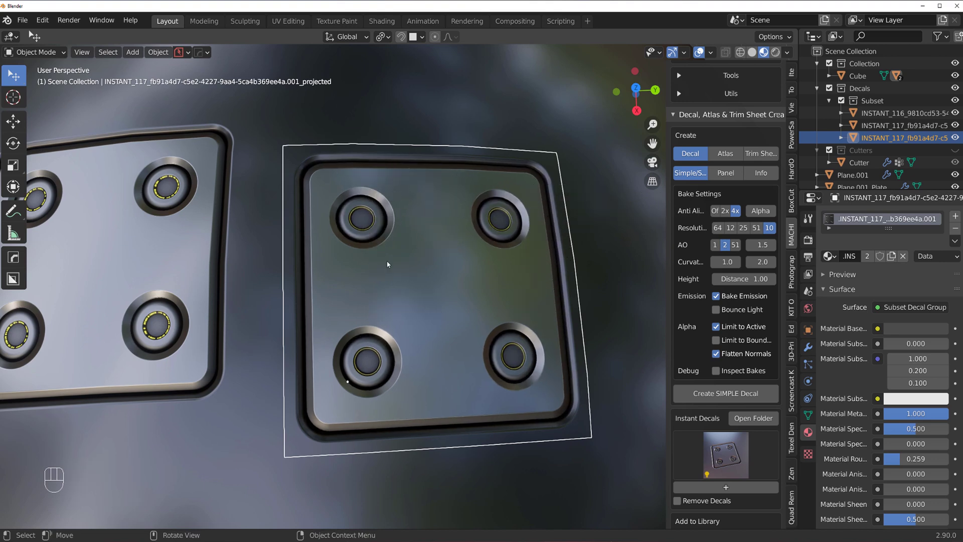
Compare the emission ring quality of the high-resolution decal with the older low-resolution decal up close.
scroll(306, 298, "up", 3)
middle_click_drag(306, 299, 410, 254, "shift")
scroll(517, 295, "up", 2)
middle_click_drag(517, 296, 405, 263, "shift")
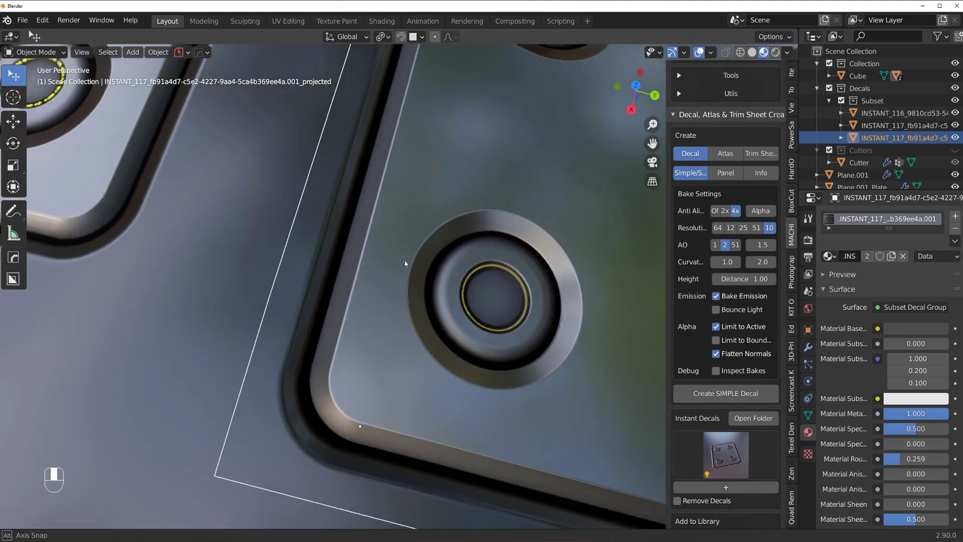
middle_click_drag(497, 253, 290, 263, "shift")
scroll(290, 262, "up", 4)
scroll(172, 351, "down", 6)
middle_click_drag(173, 351, 278, 352)
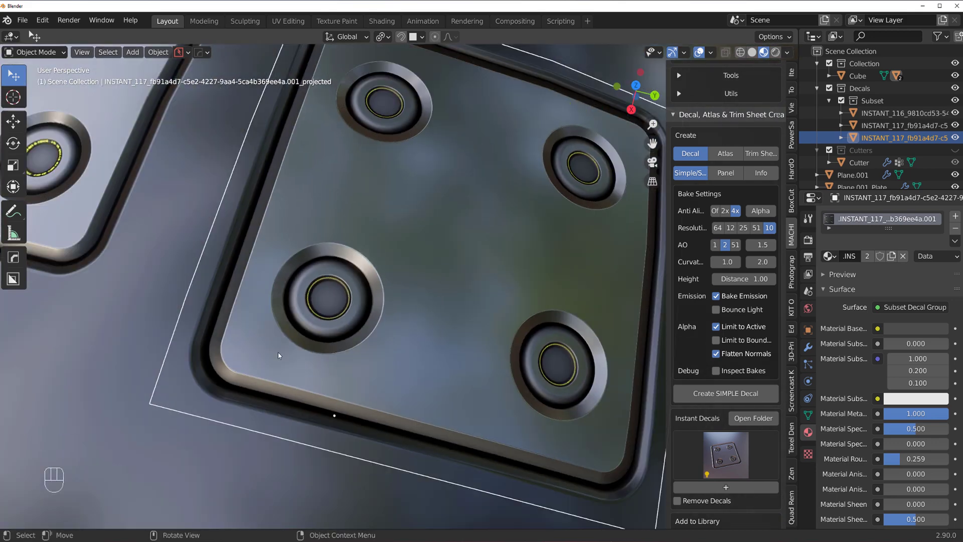
scroll(278, 352, "down", 3)
middle_click_drag(376, 296, 317, 319, "shift")
scroll(318, 319, "up", 2)
scroll(259, 307, "down", 2)
middle_click_drag(259, 306, 508, 395, "shift")
scroll(421, 340, "up", 6)
middle_click_drag(401, 344, 355, 234, "shift")
scroll(332, 277, "down", 3)
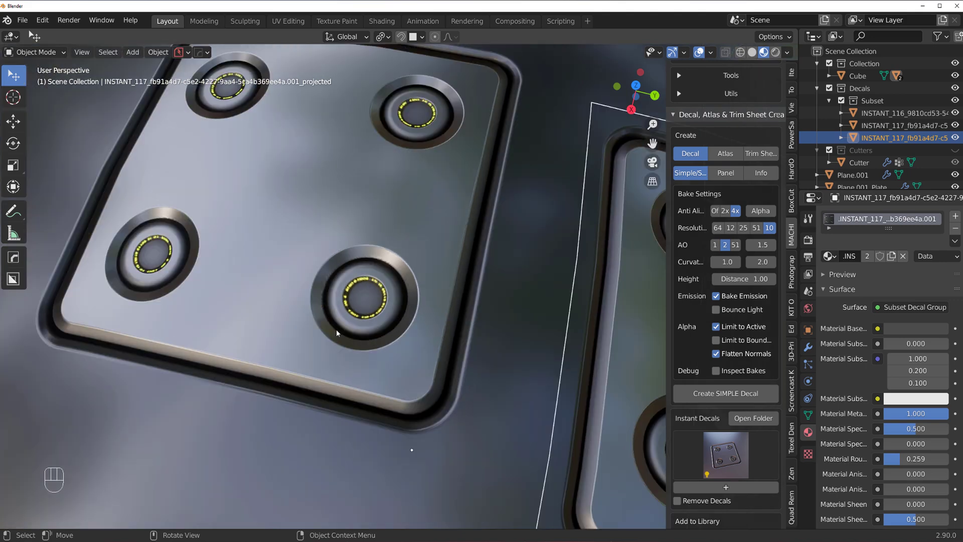
middle_click_drag(613, 335, 344, 249, "shift")
scroll(344, 249, "up", 5)
middle_click_drag(302, 386, 353, 309, "shift")
scroll(353, 310, "down", 5)
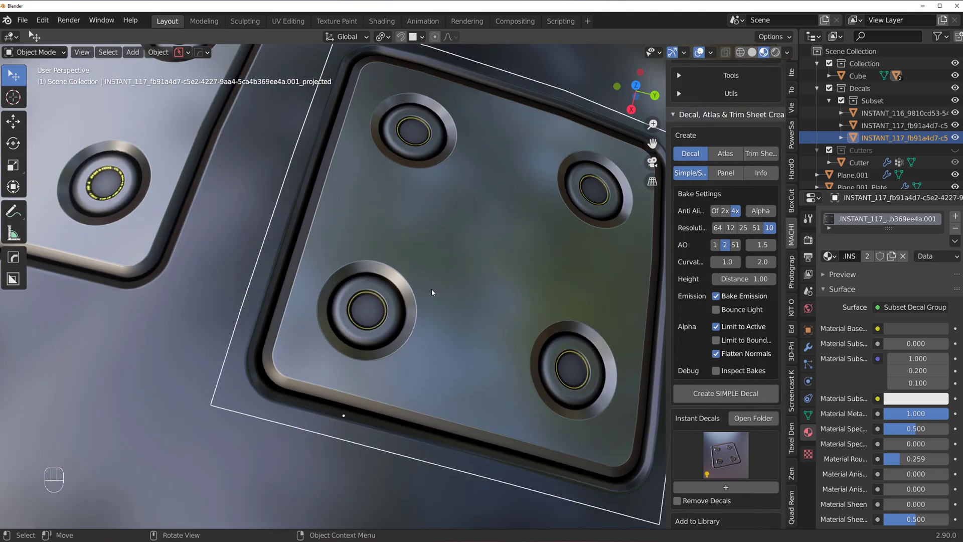
middle_click_drag(430, 290, 132, 266)
scroll(335, 271, "up", 1)
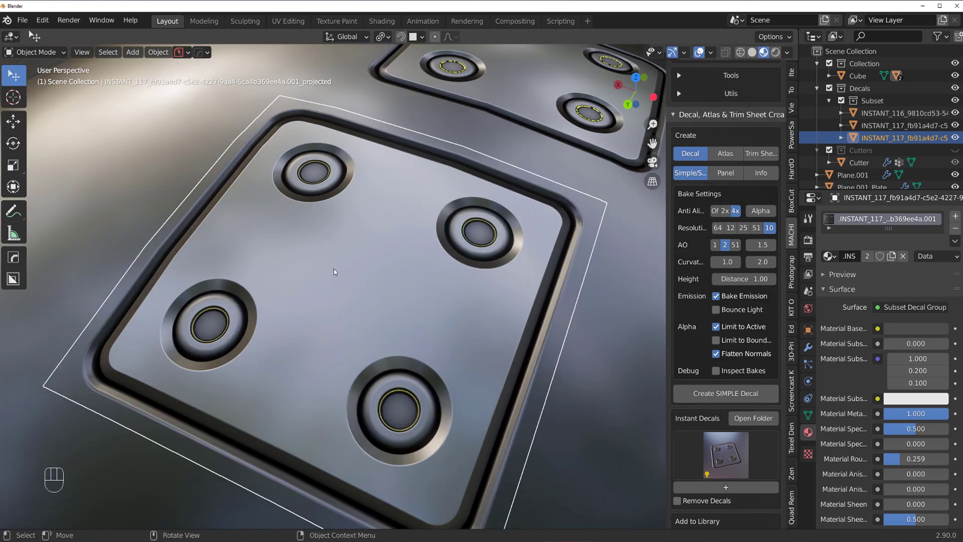
Readjust the high-resolution decal projected on the sphere with DECALmachine's Adjust tool.
middle_click_drag(335, 271, 357, 252)
key("d")
left_click(326, 180)
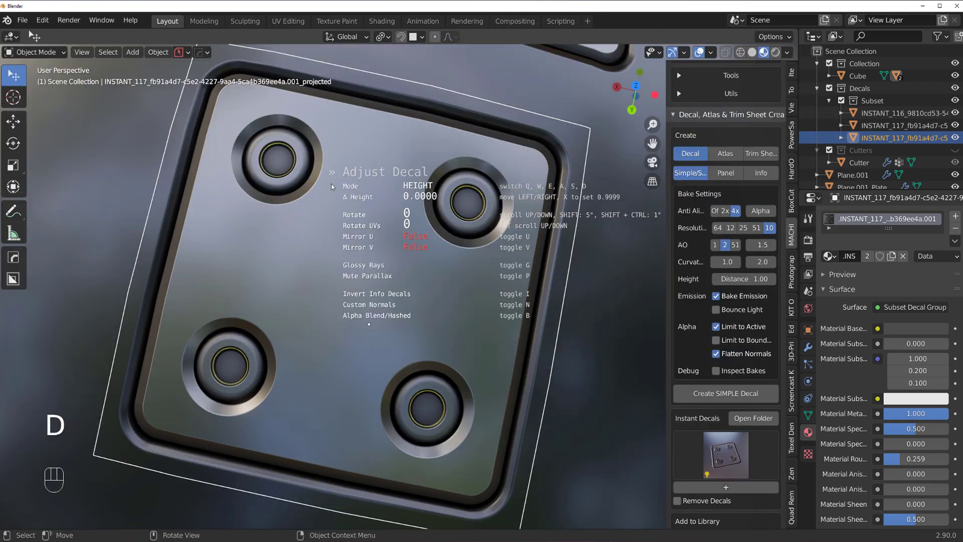
left_click(523, 200)
Examine both projected decals on the sphere from several angles with the decal outline deselected.
scroll(421, 270, "down", 4)
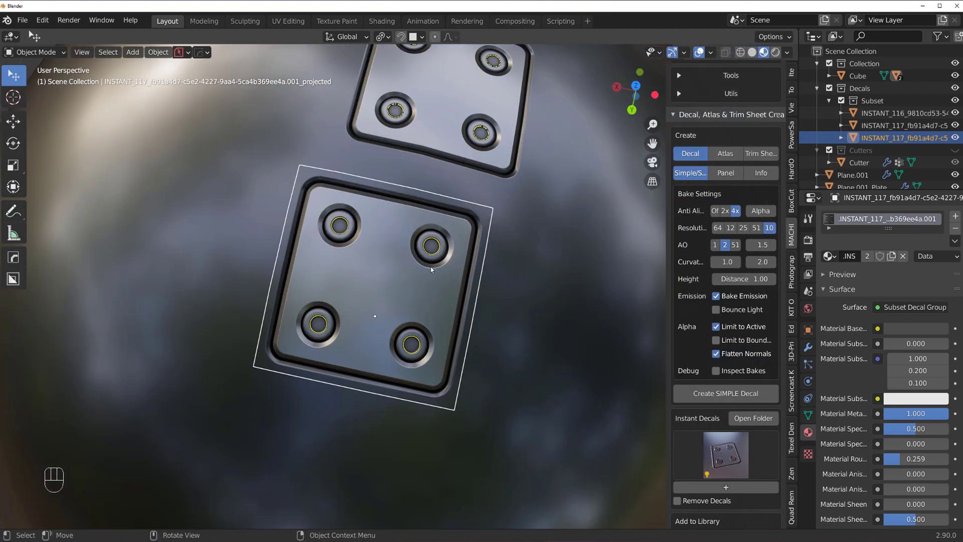
middle_click_drag(430, 267, 492, 243)
left_click(514, 242)
scroll(374, 270, "up", 1)
middle_click_drag(375, 271, 348, 112)
middle_click_drag(394, 346, 282, 245, "shift")
scroll(294, 290, "up", 3)
scroll(296, 298, "down", 2)
middle_click_drag(295, 298, 319, 280)
scroll(382, 227, "down", 8)
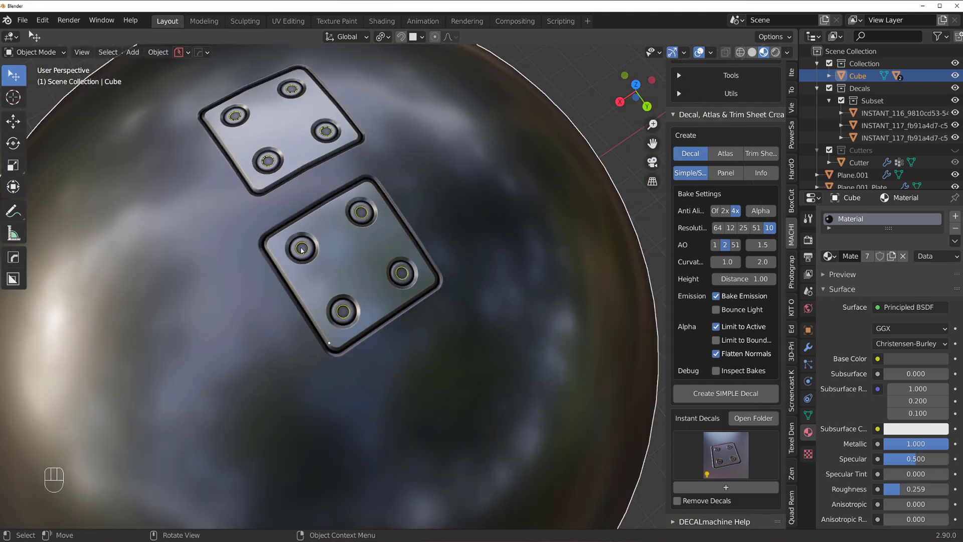
middle_click_drag(430, 275, 566, 253)
middle_click_drag(280, 240, 364, 266, "shift")
Inspect the flat high-resolution decal at the world origin and DECALmachine's Add to Library settings.
left_click(206, 156)
scroll(408, 307, "up", 2)
middle_click_drag(408, 307, 416, 376, "shift")
scroll(357, 249, "up", 1)
scroll(357, 249, "up", 1)
middle_click_drag(404, 331, 420, 344, "shift")
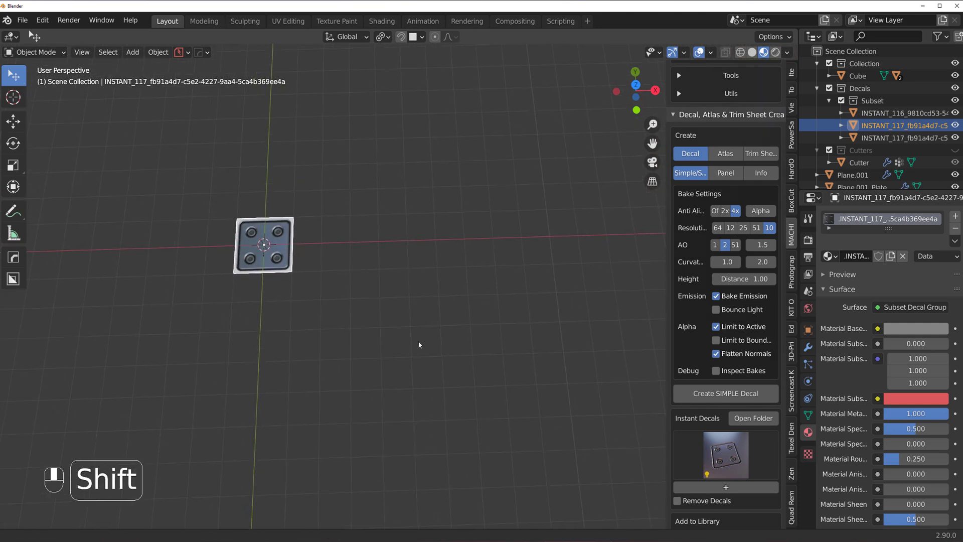
left_click(394, 312)
middle_click_drag(457, 377, 481, 389, "shift")
scroll(704, 289, "down", 4)
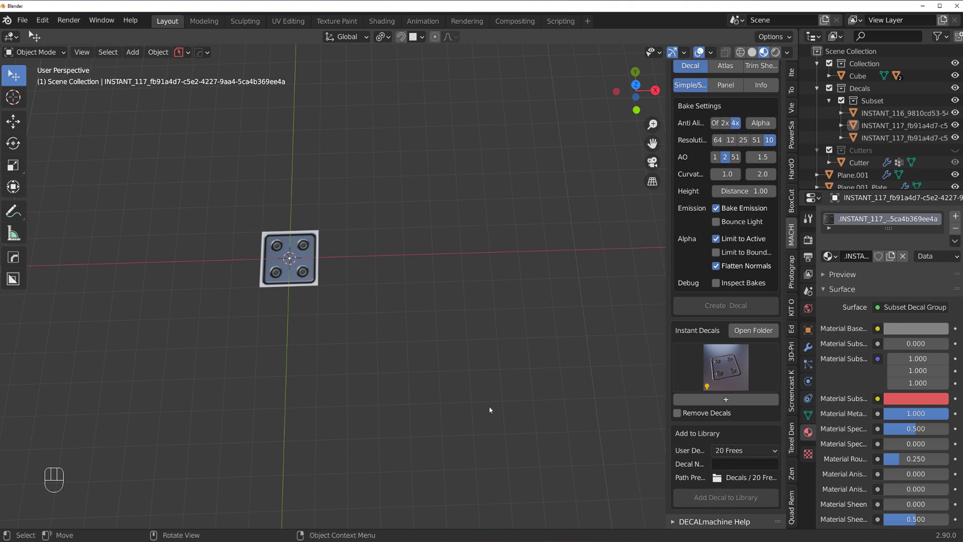
scroll(490, 410, "down", 6)
middle_click_drag(483, 313, 426, 318, "shift")
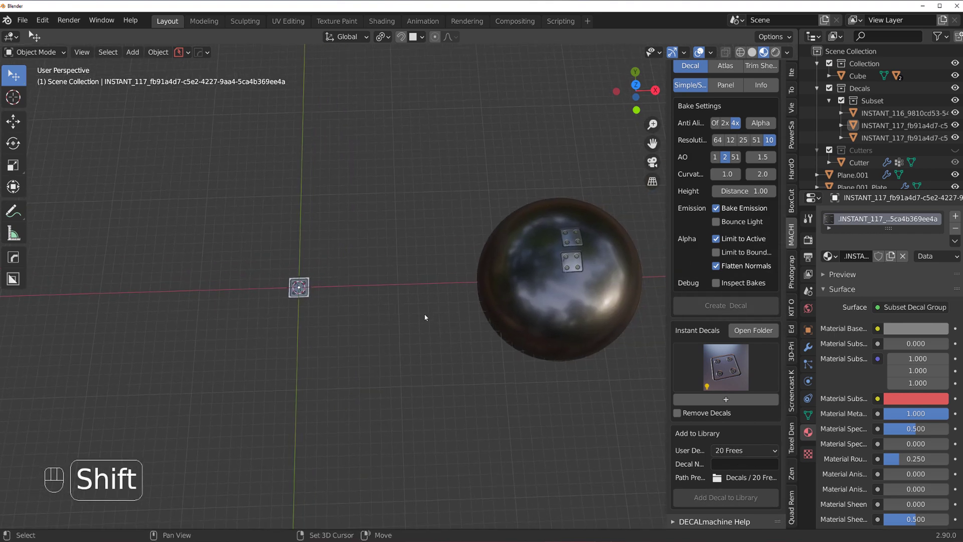
Select the original flat decal at the world origin, rather than the projected copy, for adding to the decal library.
left_click(576, 236)
scroll(205, 329, "up", 5)
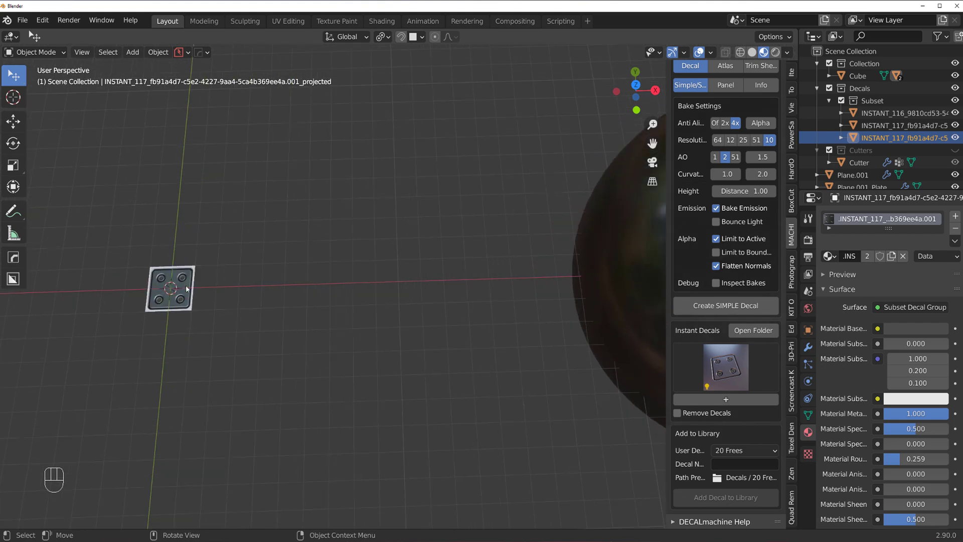
middle_click_drag(186, 289, 535, 337, "shift")
scroll(376, 299, "up", 2)
scroll(396, 279, "up", 2)
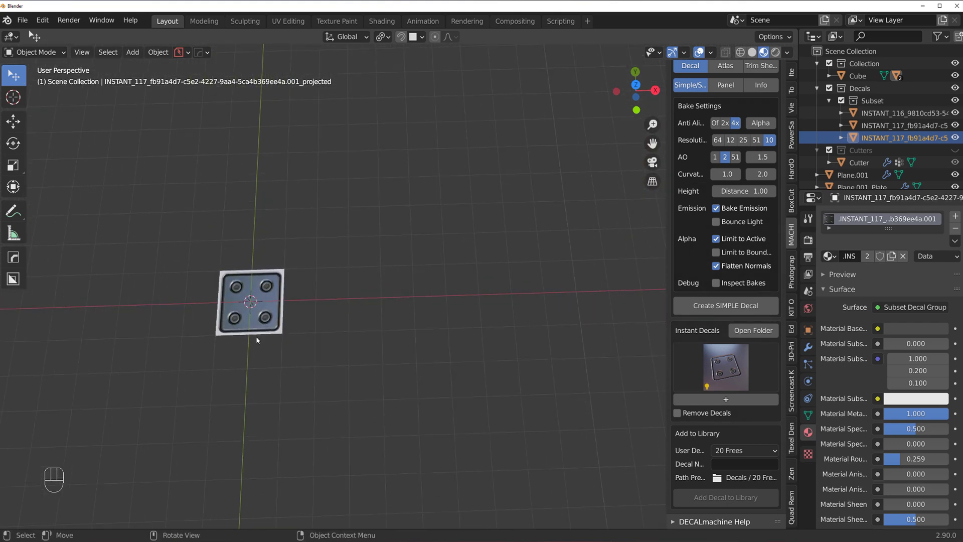
left_click(273, 292)
middle_click_drag(311, 355, 294, 284)
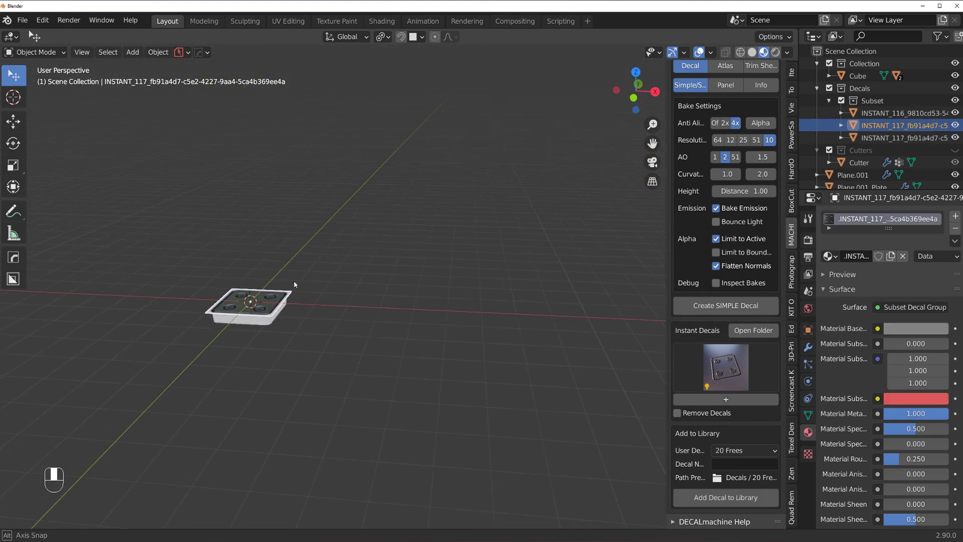
scroll(195, 306, "up", 2)
middle_click_drag(331, 318, 438, 328, "shift")
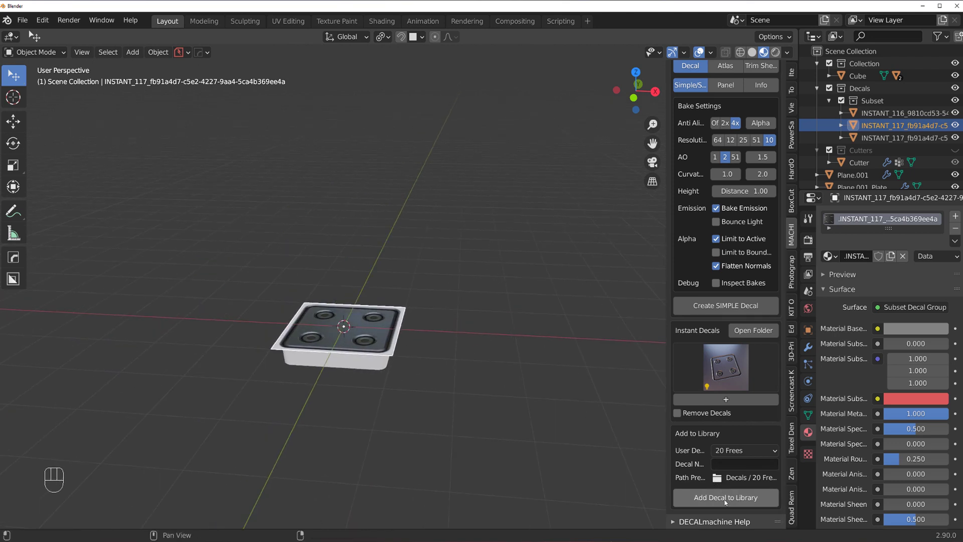
middle_click_drag(476, 416, 527, 490)
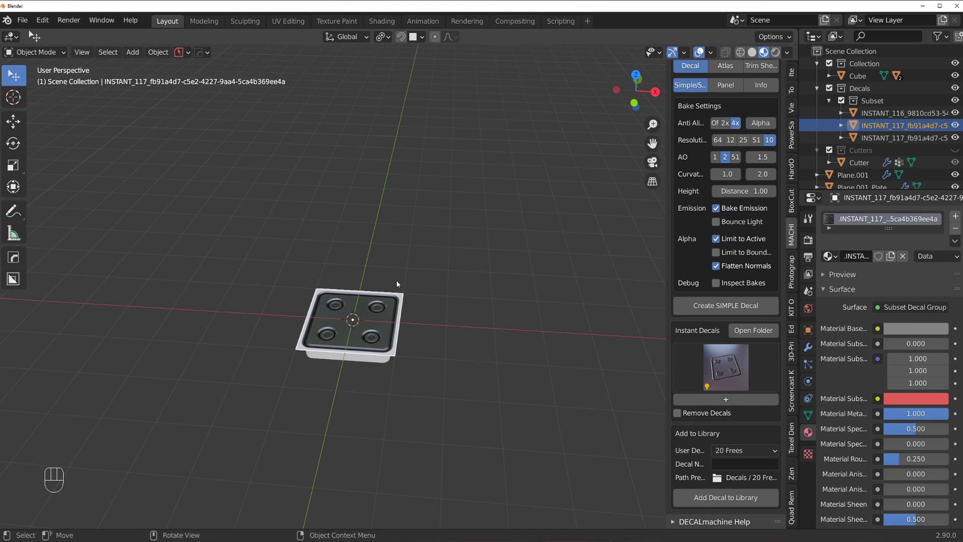
Create a decal library named "YT emissive test" in the DECALmachine add-on preferences and check the list of available decal libraries for it.
left_click(42, 21)
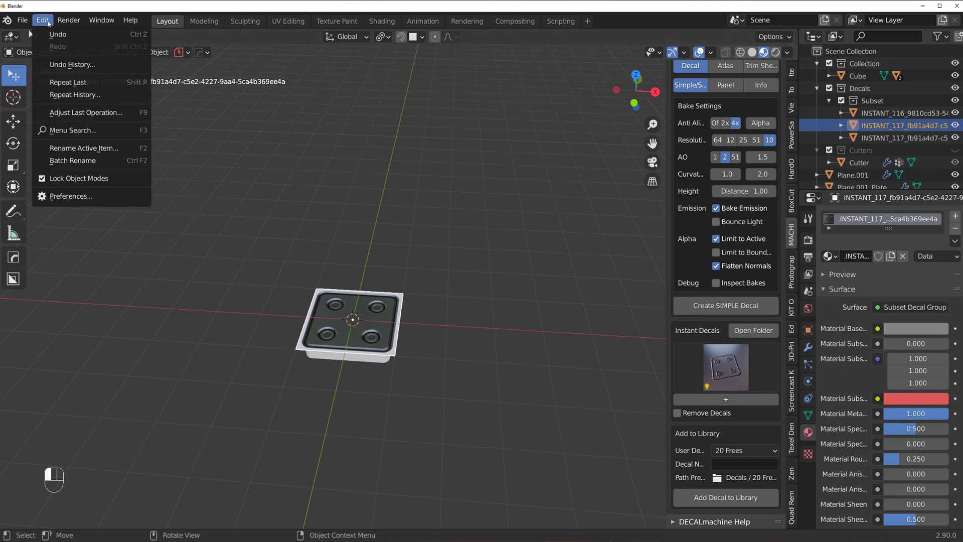
left_click(106, 207)
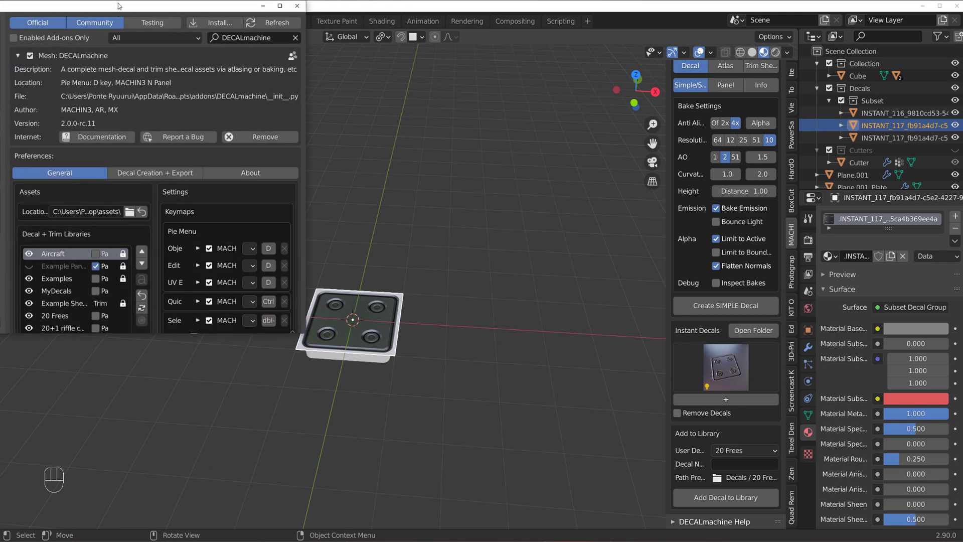
left_click_drag(211, 49, 541, 36)
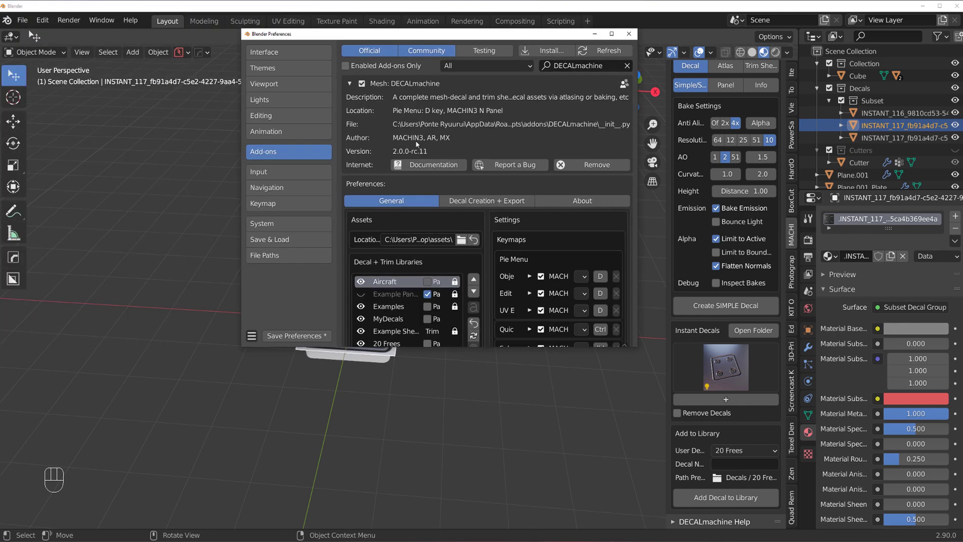
scroll(417, 144, "down", 3)
scroll(432, 238, "down", 5)
scroll(436, 231, "up", 8)
scroll(374, 189, "down", 15)
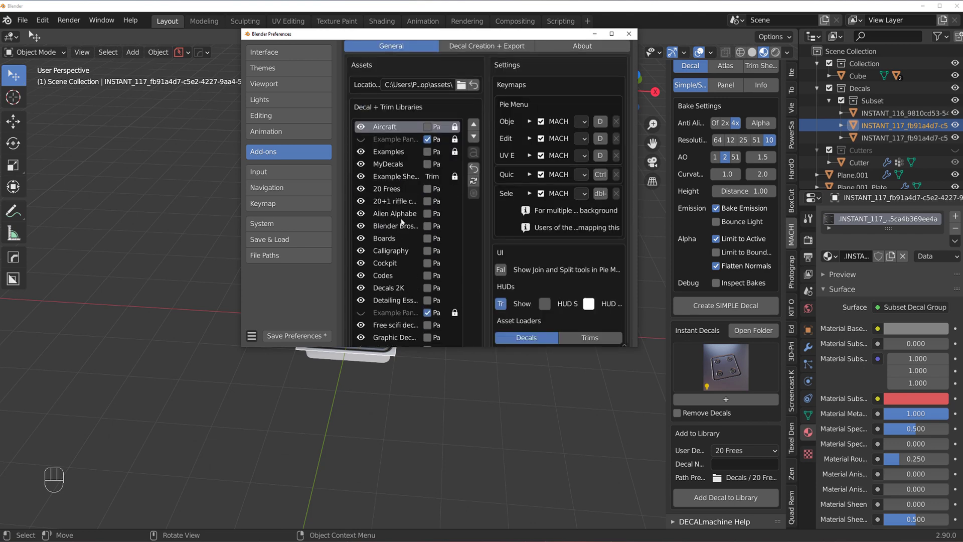
scroll(416, 221, "down", 10)
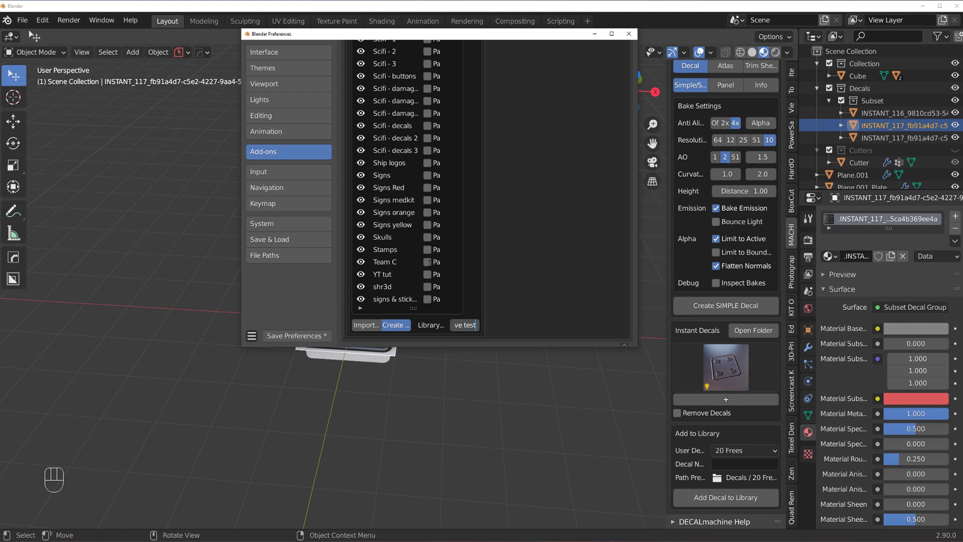
key("Return")
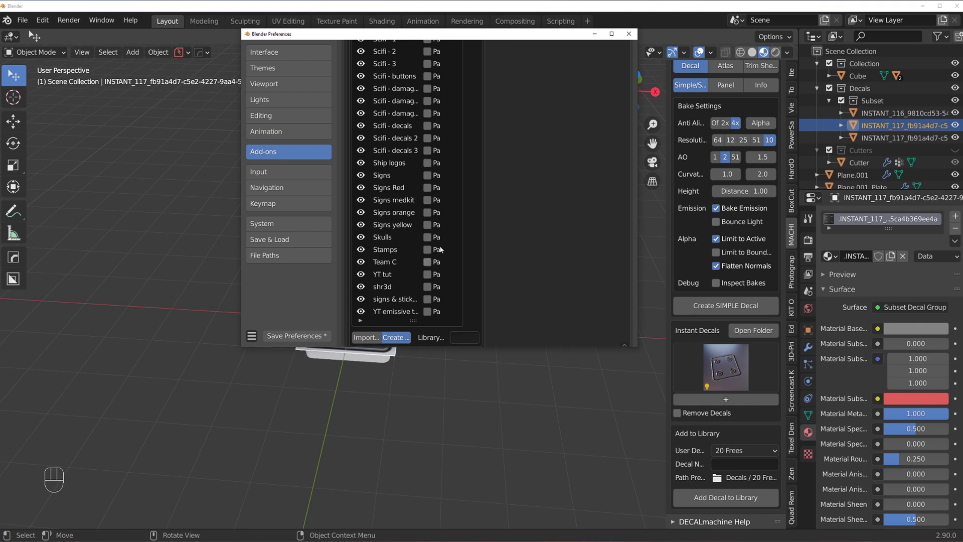
scroll(439, 249, "up", 15)
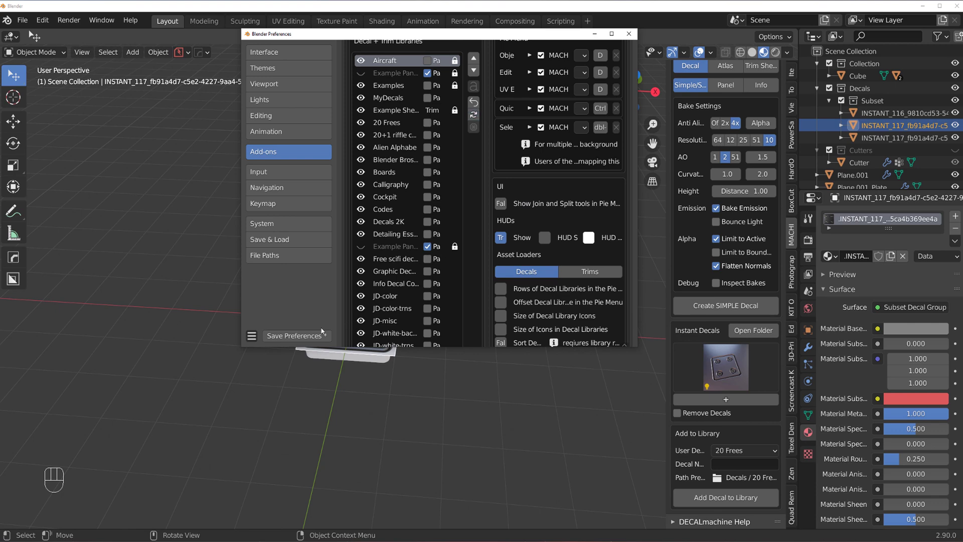
left_click(628, 34)
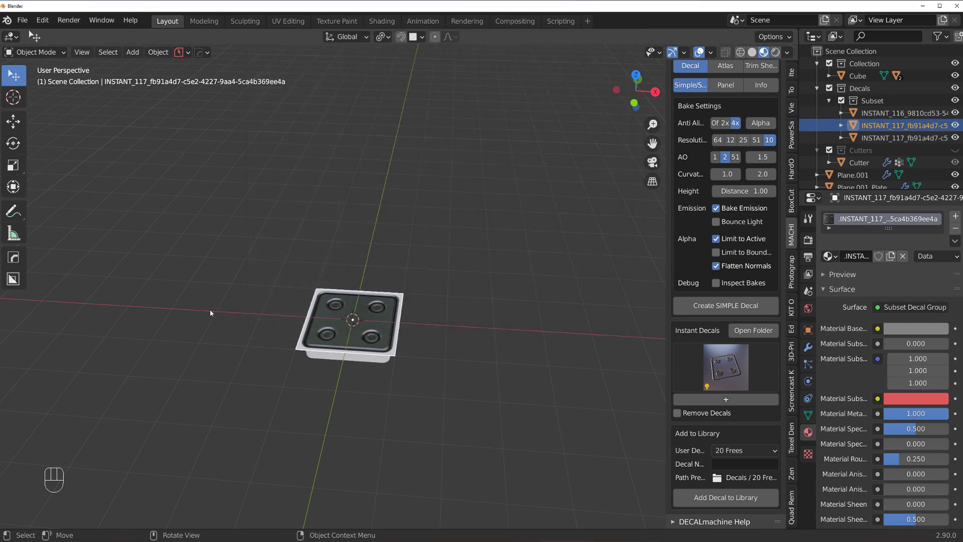
key("d")
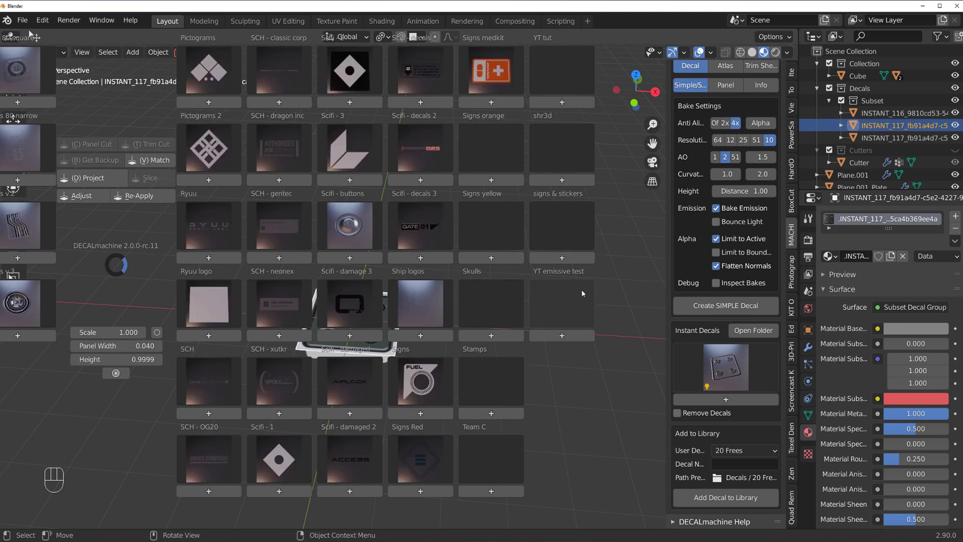
left_click(640, 304)
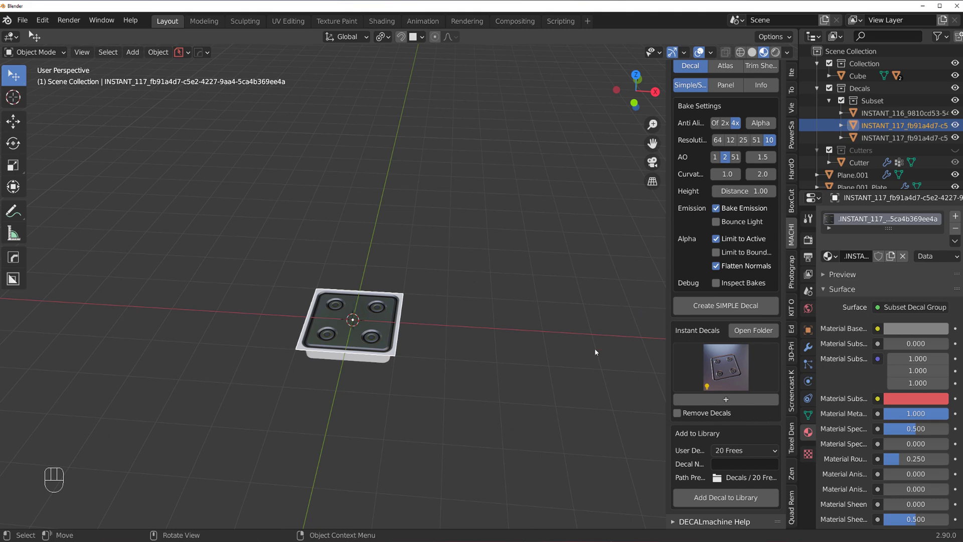
Add the selected flat decal at the world origin to the YT emissive test user decal library.
left_click(741, 450)
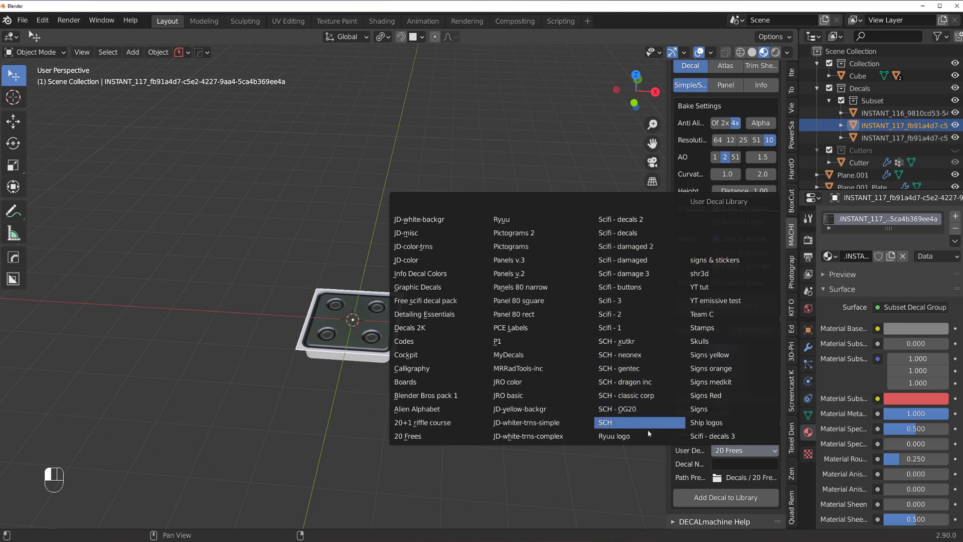
left_click(712, 301)
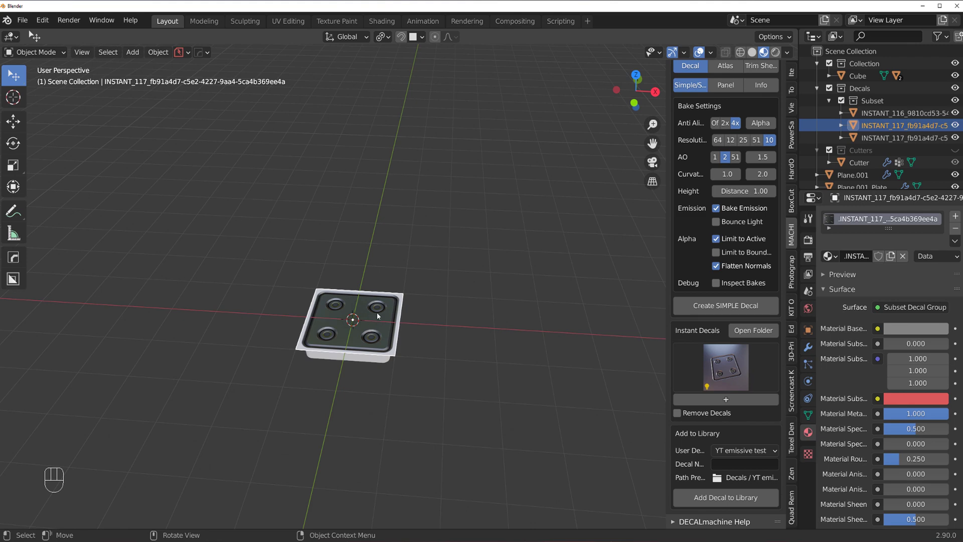
left_click(727, 497)
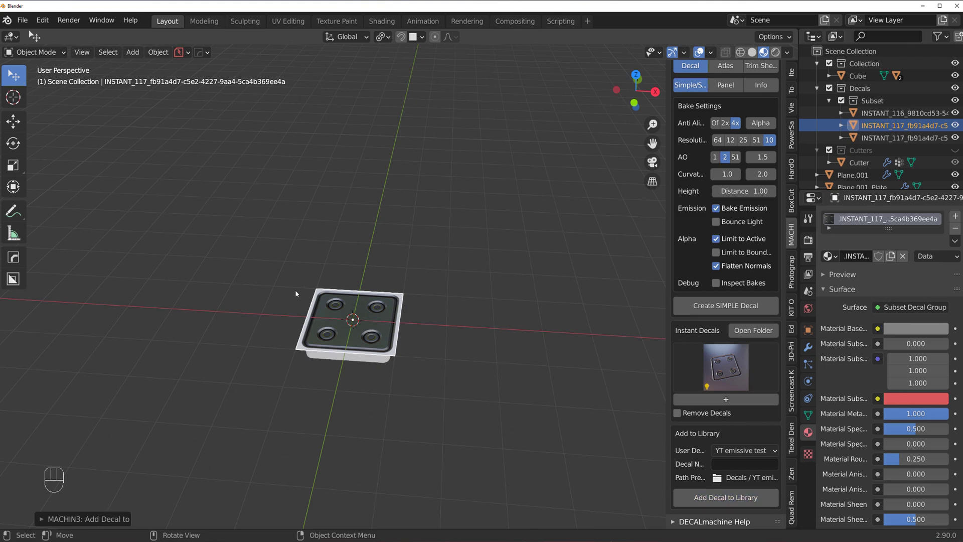
Select the sphere and insert the four-pegged plate decal from the YT emissive test library.
scroll(305, 295, "down", 5)
key("d")
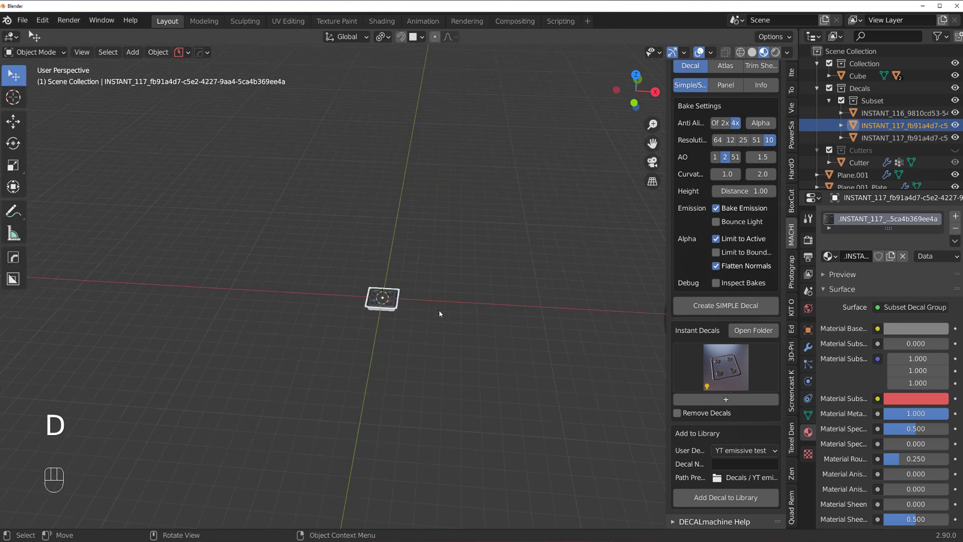
scroll(438, 314, "down", 4)
middle_click_drag(390, 255, 307, 249, "shift")
scroll(465, 289, "up", 8)
middle_click_drag(369, 260, 288, 260, "shift")
left_click(430, 290)
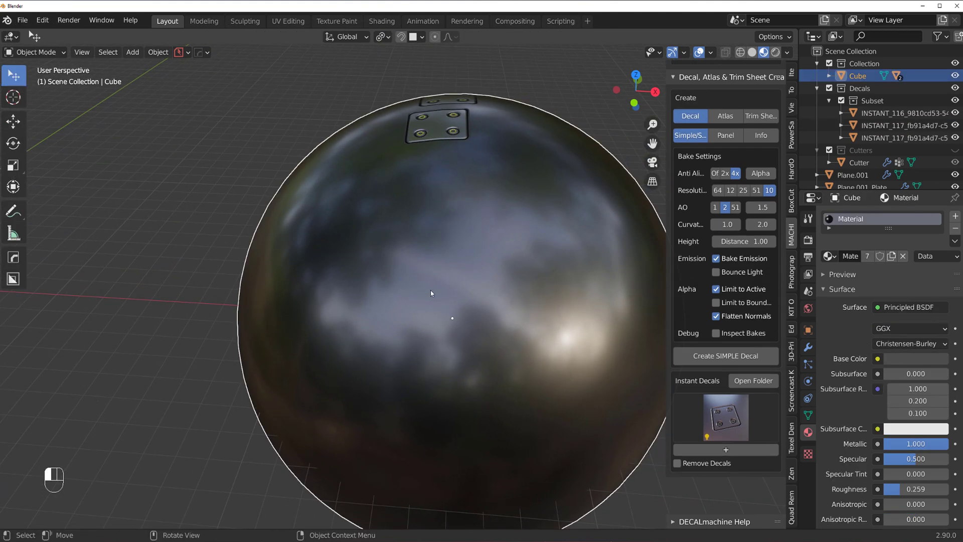
scroll(331, 296, "down", 3)
key("d")
left_click(361, 292)
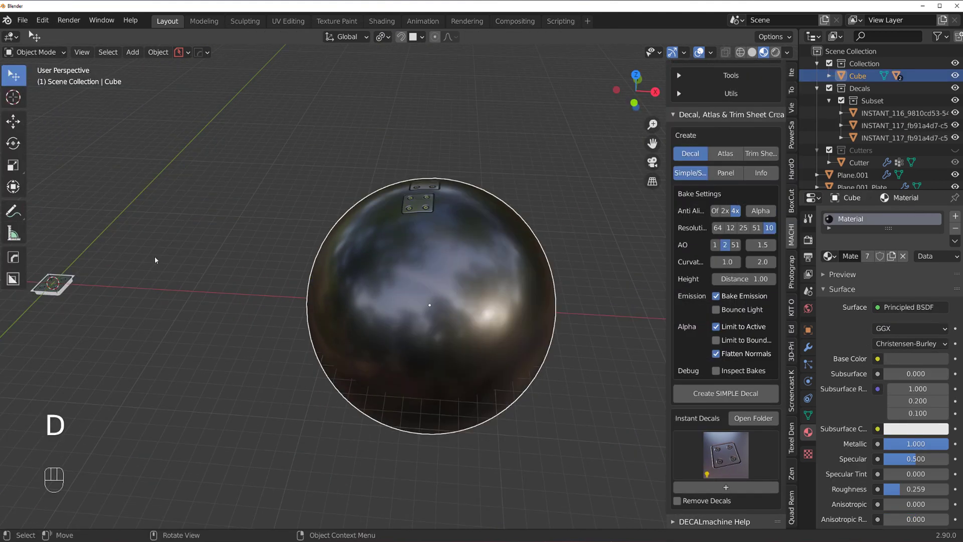
key("d")
mouse_move(601, 286)
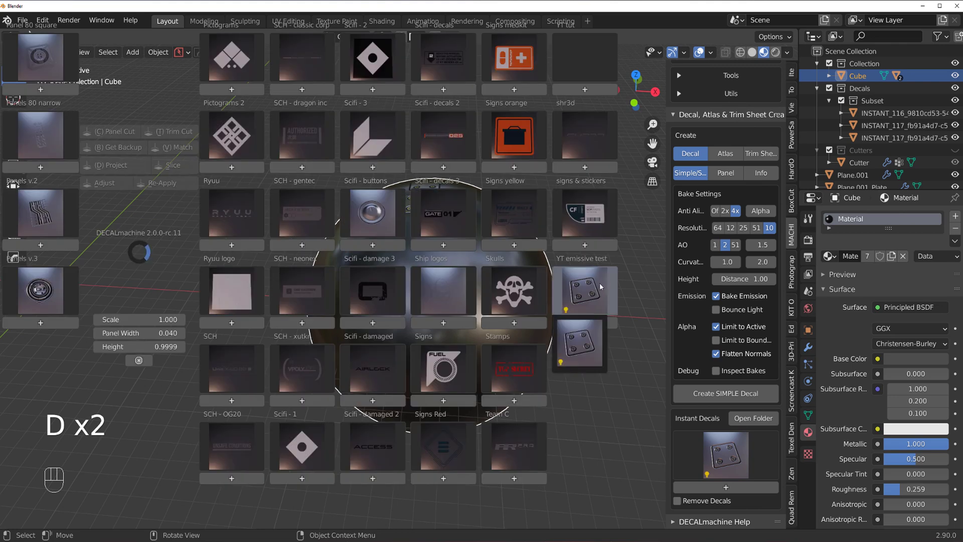
left_click(577, 354)
Move the inserted library decal onto the sphere's surface below the two existing decals, with surface snapping.
scroll(498, 316, "up", 3)
key("g")
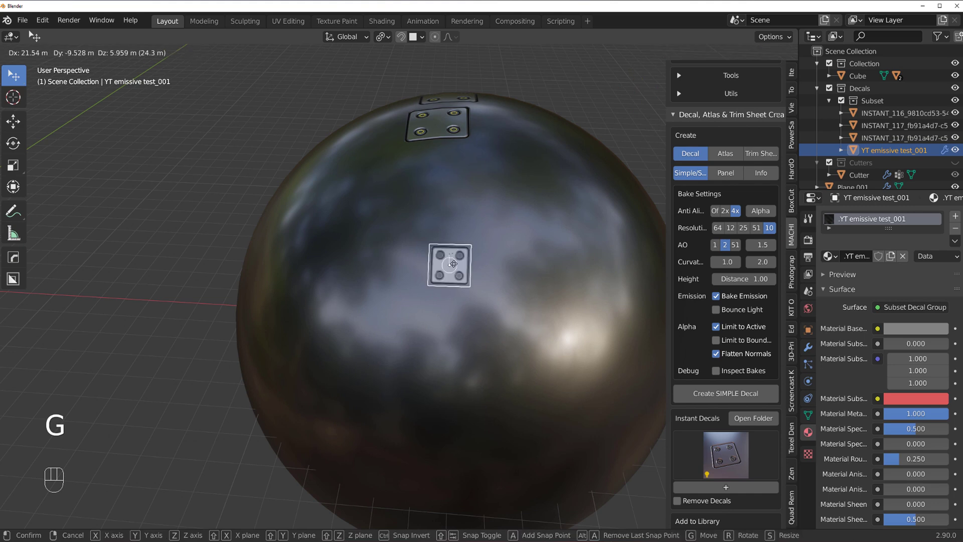
left_click(469, 257, "ctrl")
Project the placed library decal onto the sphere's curved surface with DECALmachine and inspect it from several angles.
scroll(482, 263, "up", 5)
middle_click_drag(481, 263, 296, 340, "shift")
scroll(296, 340, "up", 2)
scroll(296, 339, "up", 5)
middle_click_drag(428, 312, 338, 288, "shift")
scroll(338, 289, "down", 2)
key("d")
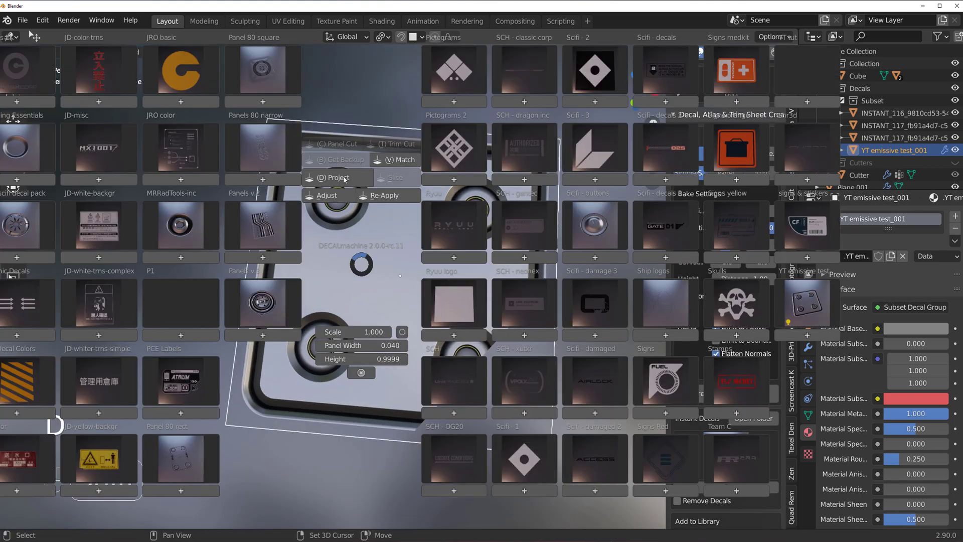
left_click(353, 180)
scroll(381, 261, "down", 1)
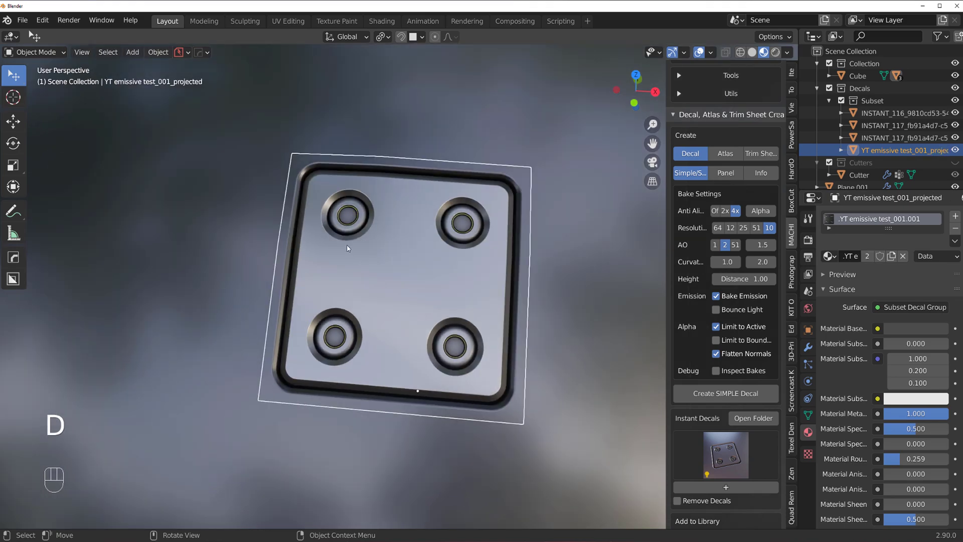
middle_click_drag(362, 251, 419, 254)
scroll(366, 264, "up", 4)
middle_click_drag(366, 268, 343, 293)
scroll(343, 293, "down", 5)
scroll(343, 293, "down", 3)
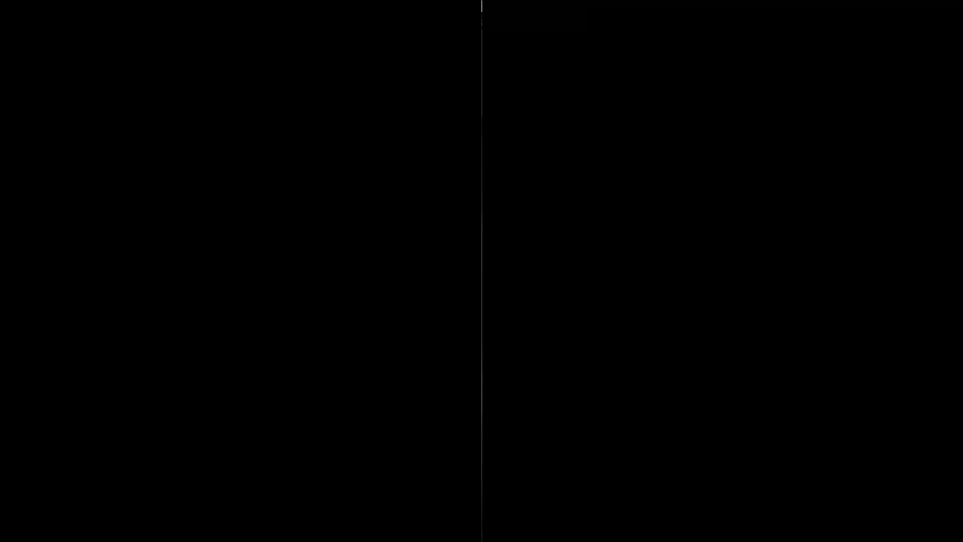